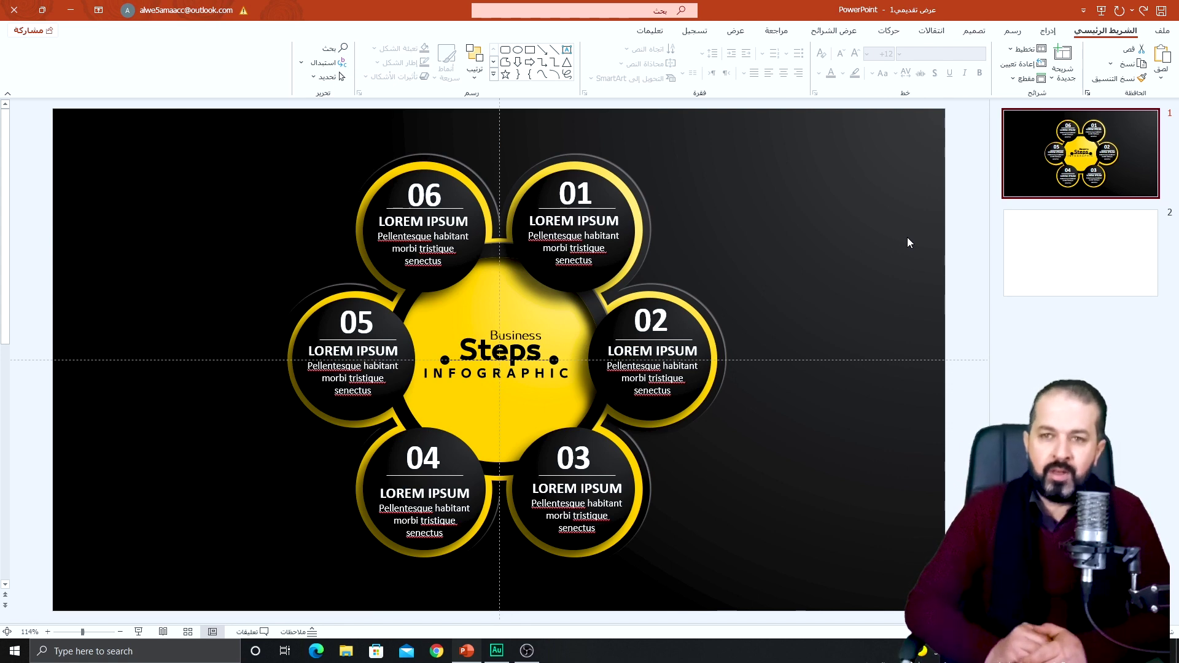
# Select the slide 2 thumbnail so the blank slide fills the editing area
pyautogui.click(1077, 242)
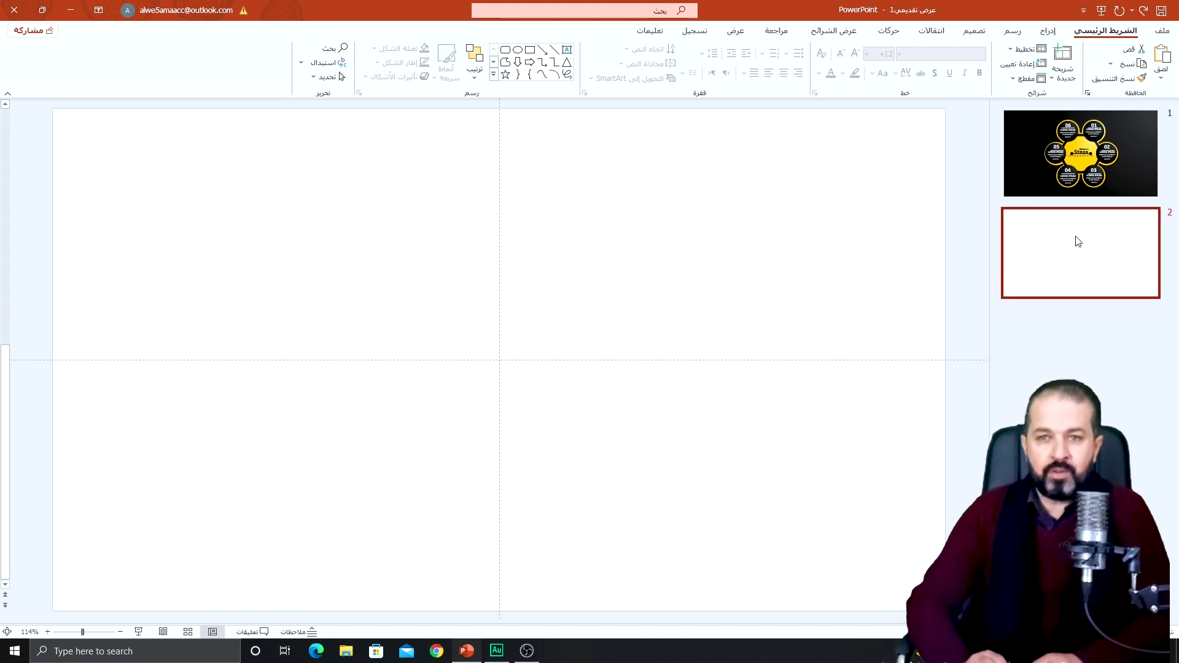
# Give slide 2 a gradient fill background, remove two extra stops, and make the remaining stop black
pyautogui.click(733, 31)
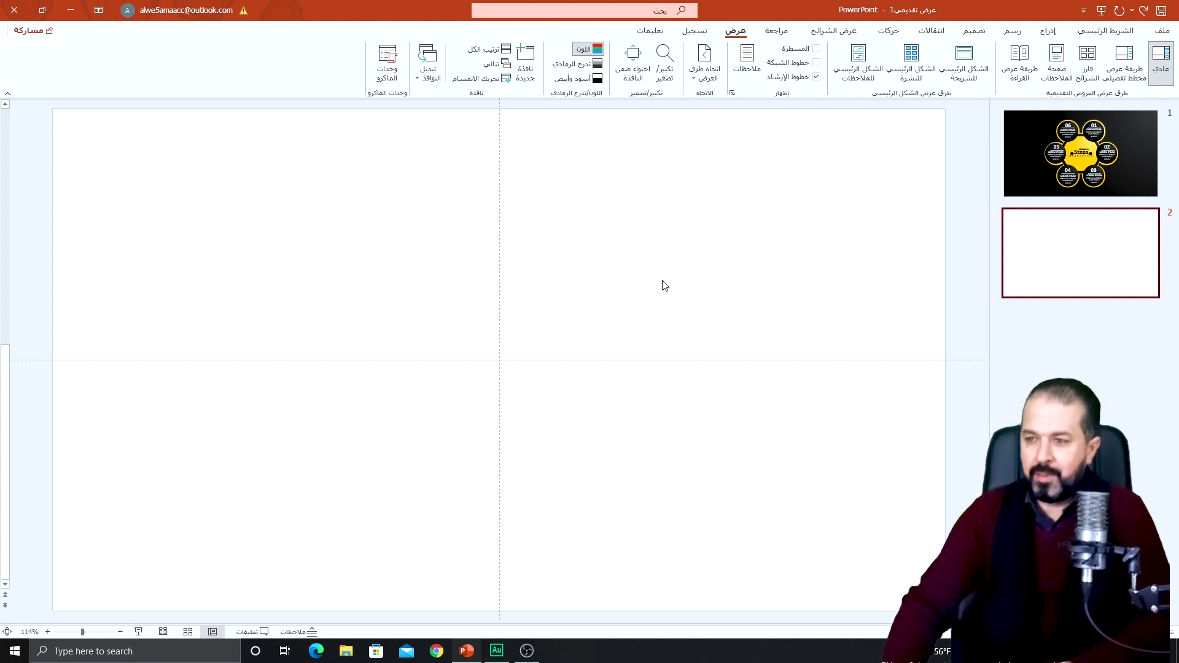
pyautogui.rightClick(747, 251)
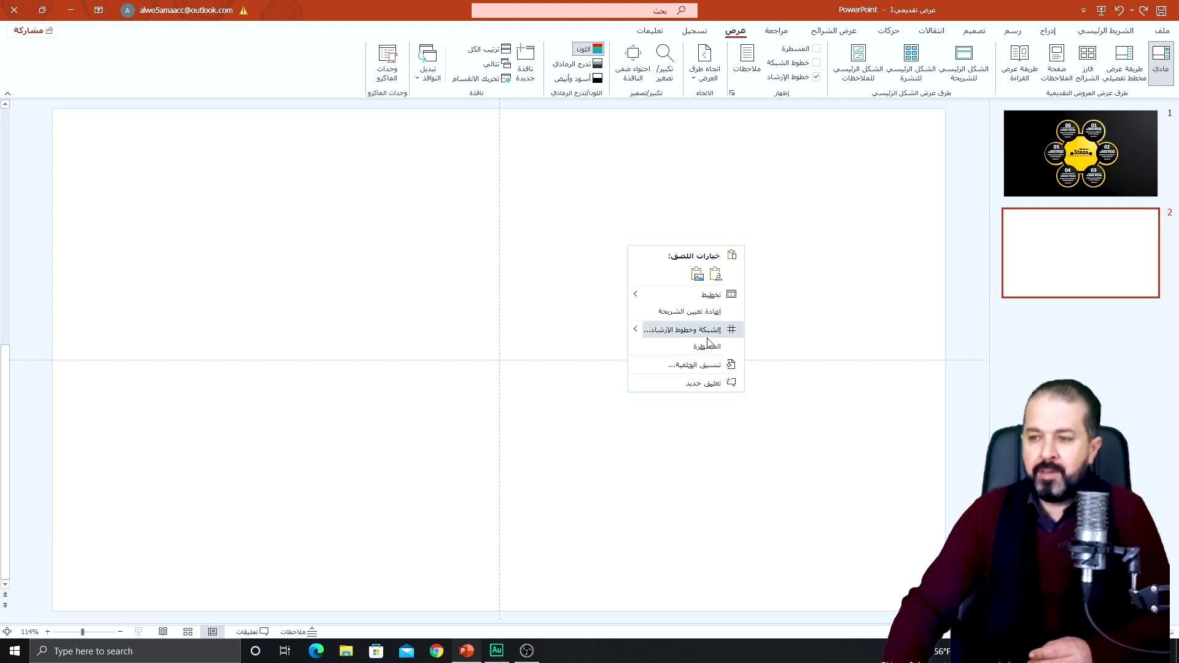
pyautogui.click(705, 364)
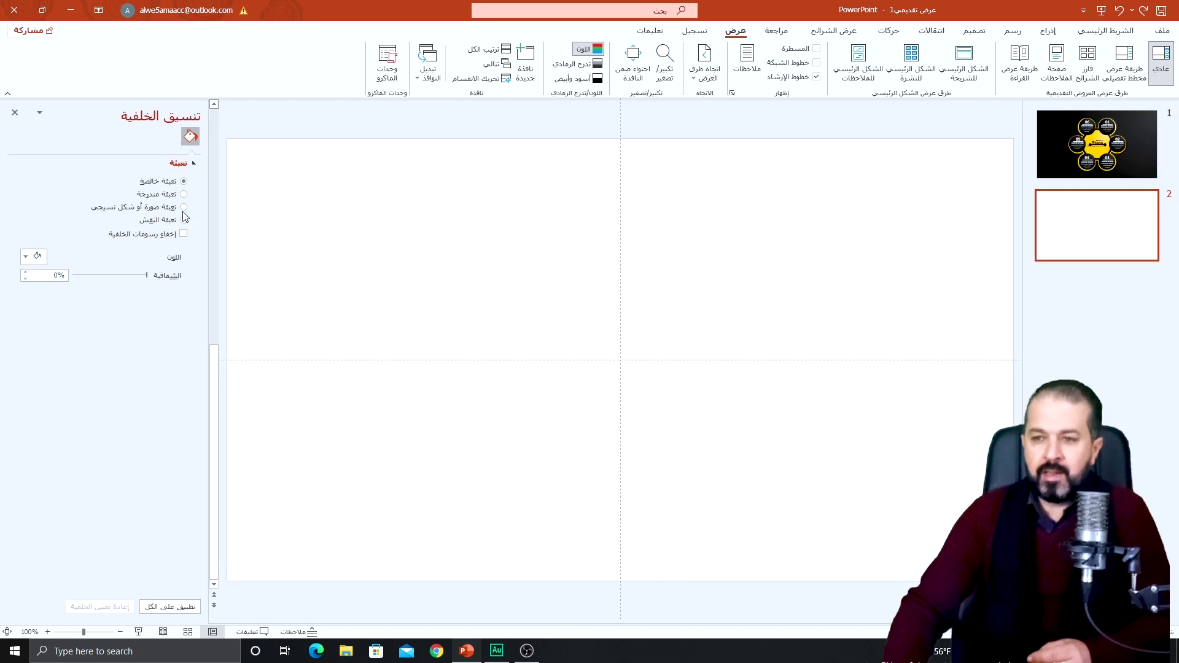
pyautogui.click(153, 197)
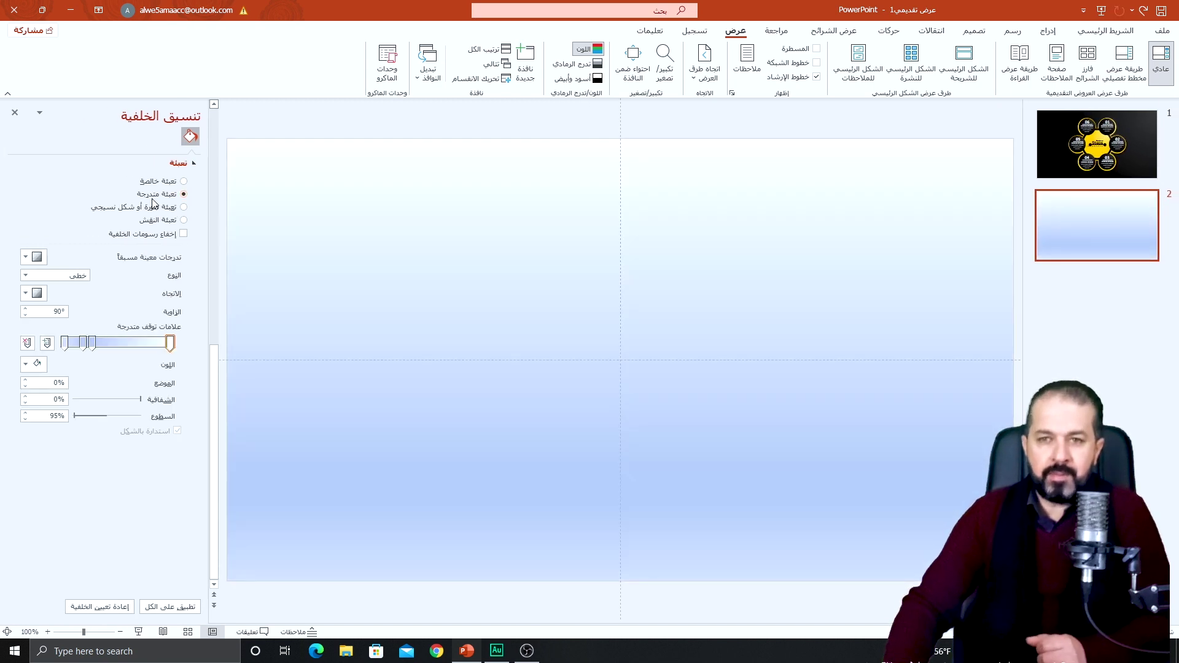
pyautogui.click(27, 343)
pyautogui.click(27, 343)
pyautogui.moveTo(84, 343); pyautogui.dragTo(162, 343)
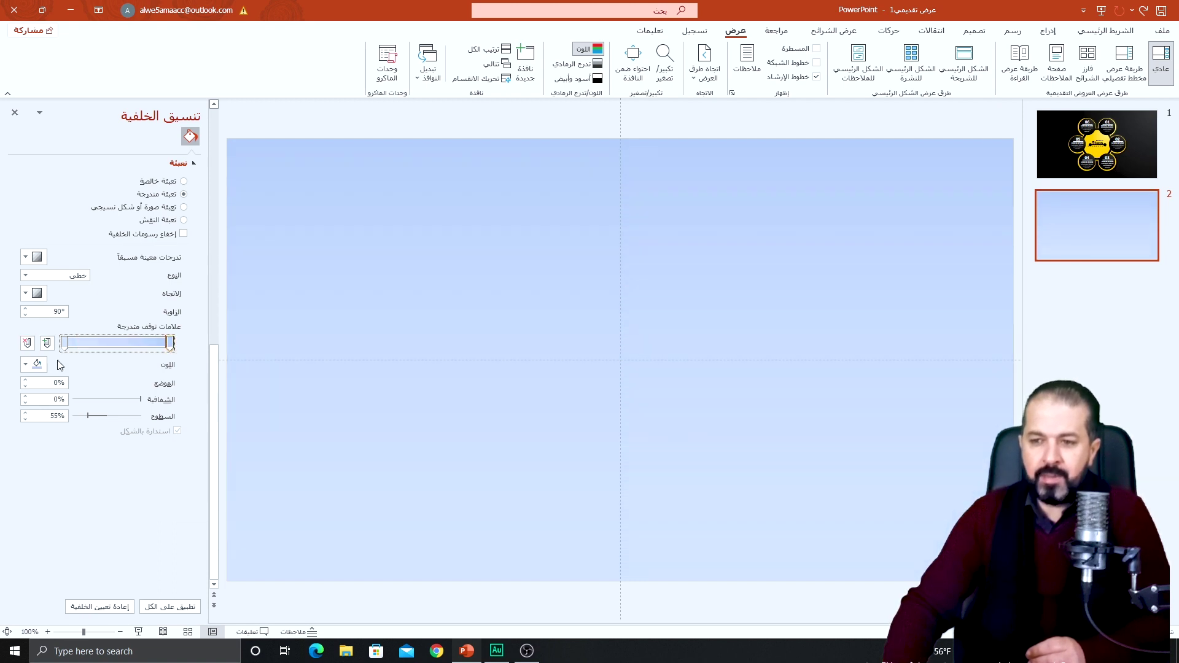
pyautogui.click(35, 364)
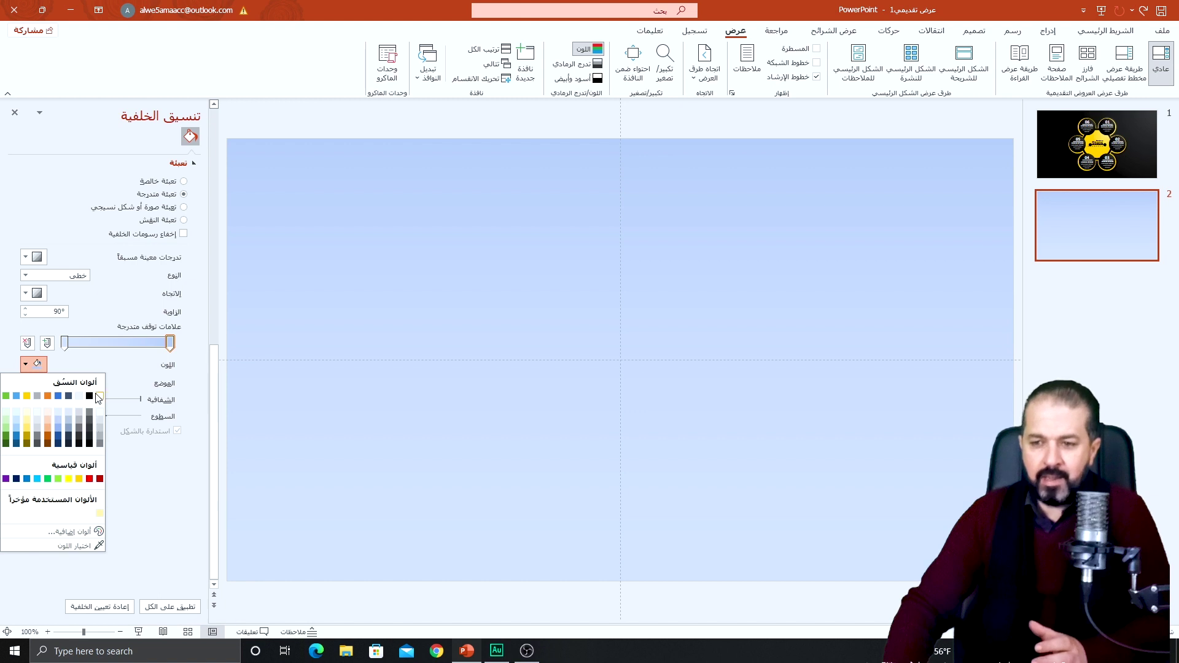
pyautogui.click(89, 397)
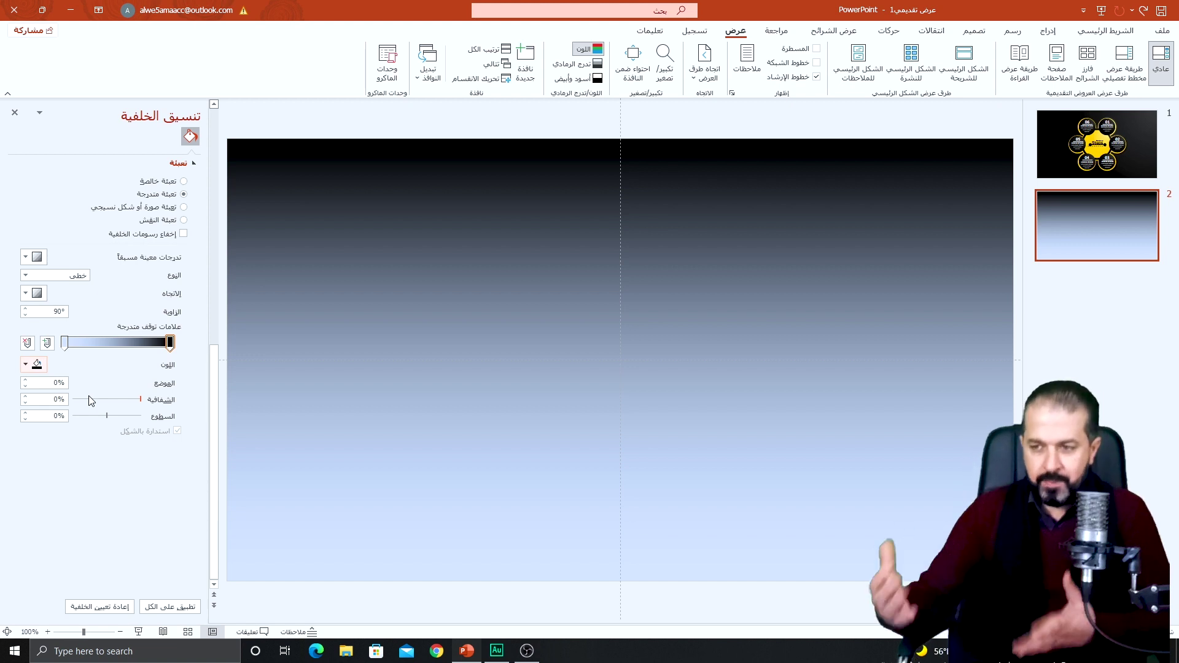
pyautogui.click(43, 276)
# Switch the background gradient to Radial with a direction darkening toward the top right
pyautogui.click(38, 298)
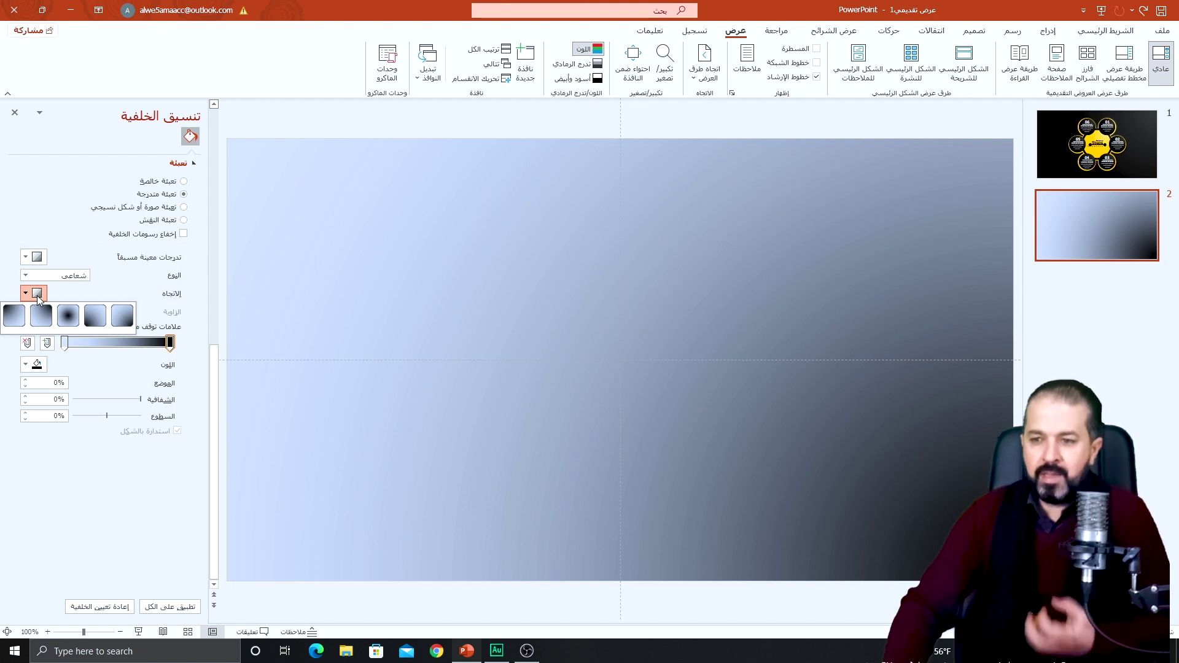
pyautogui.click(95, 316)
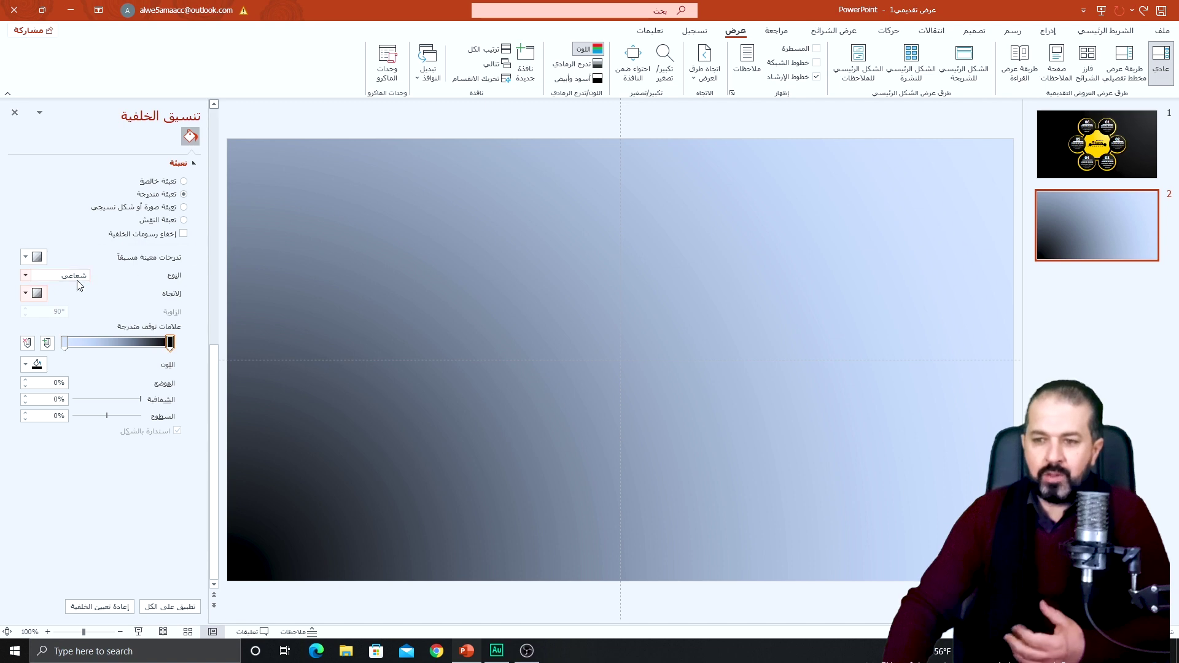
pyautogui.click(28, 295)
pyautogui.click(43, 319)
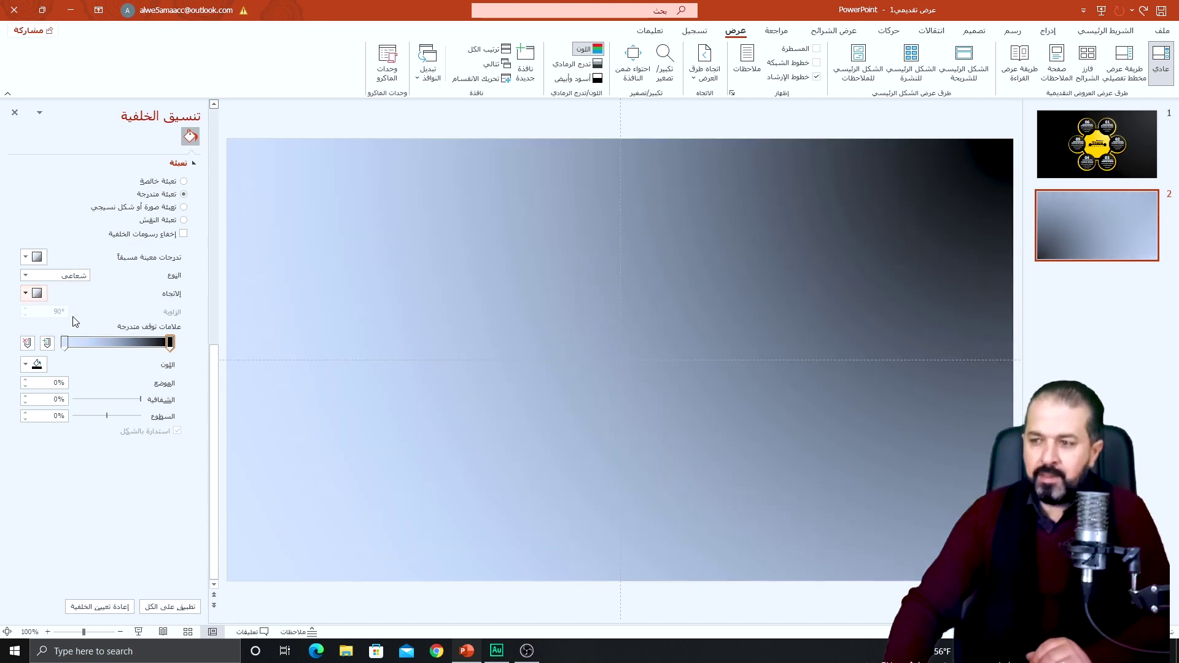
# Colour the gradient stops black and dark grey, with the left stop at about 58%
pyautogui.click(64, 343)
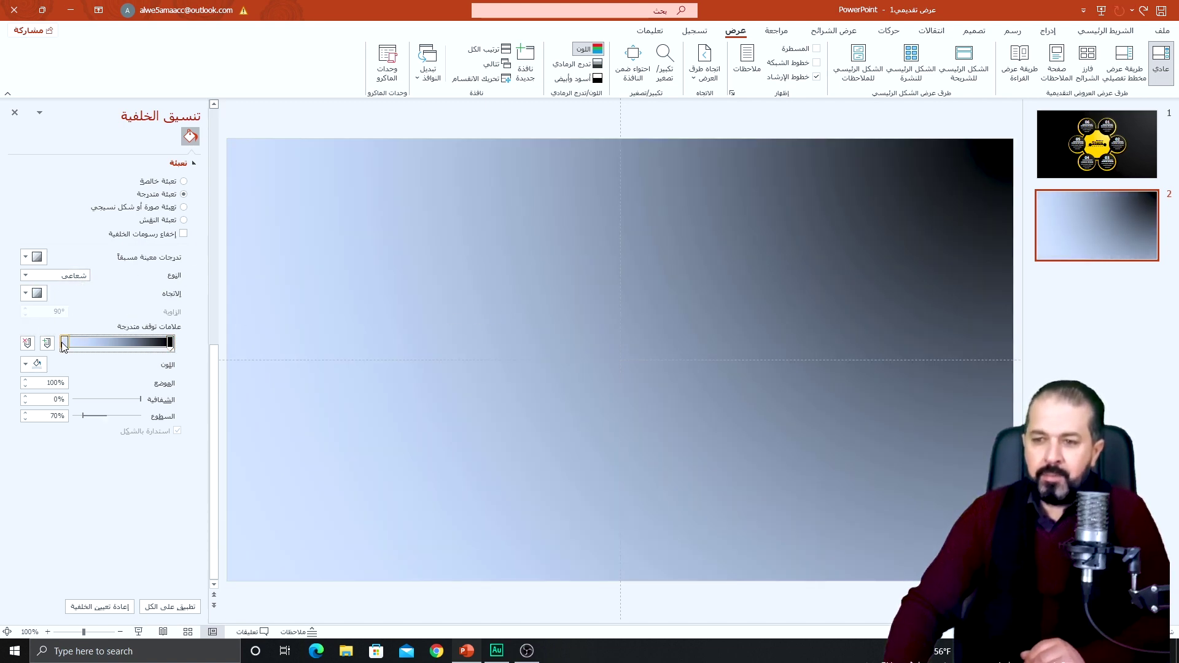
pyautogui.click(28, 364)
pyautogui.click(89, 443)
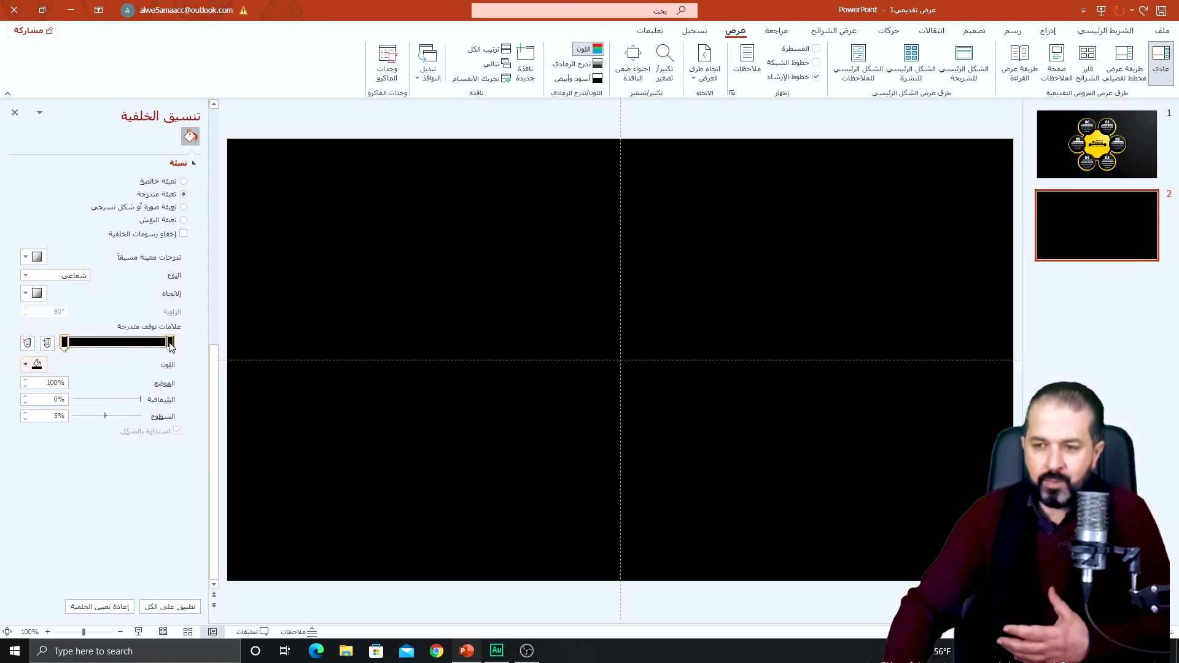
pyautogui.click(170, 342)
pyautogui.click(26, 364)
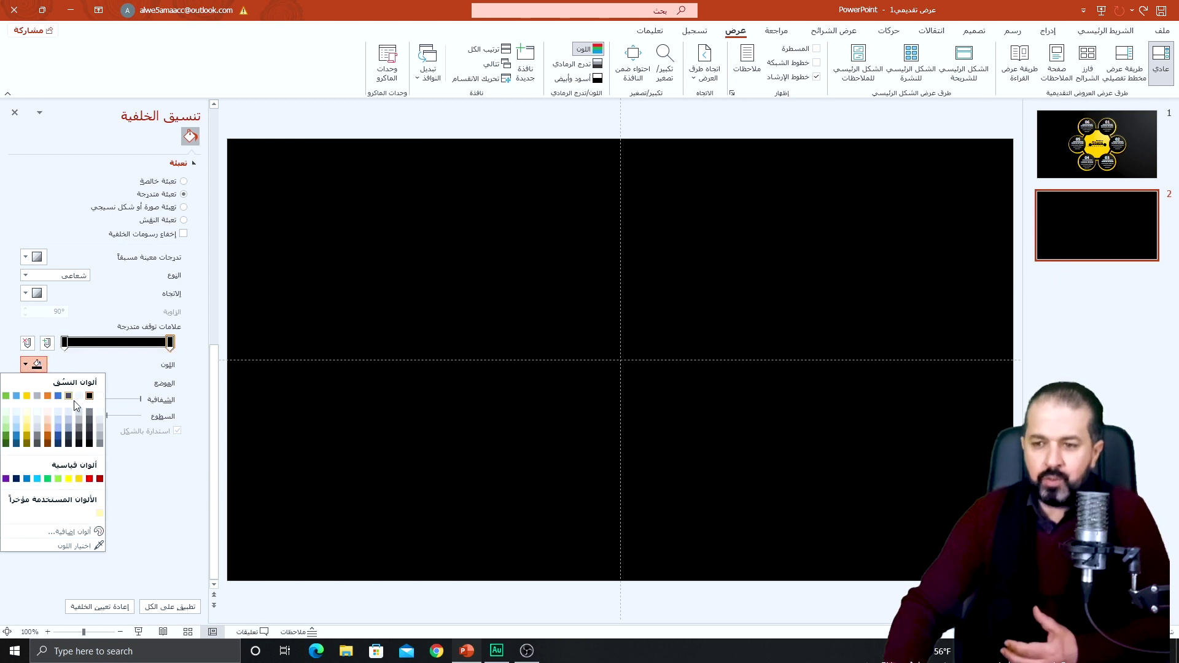
pyautogui.click(90, 436)
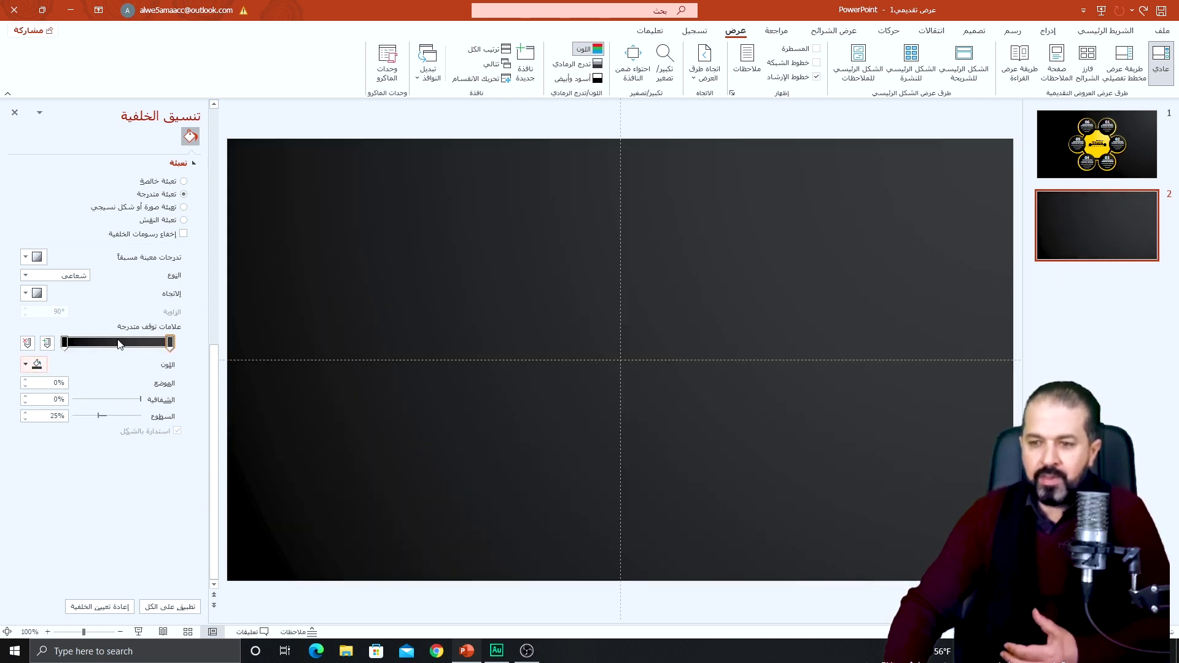
pyautogui.moveTo(65, 342); pyautogui.dragTo(111, 342)
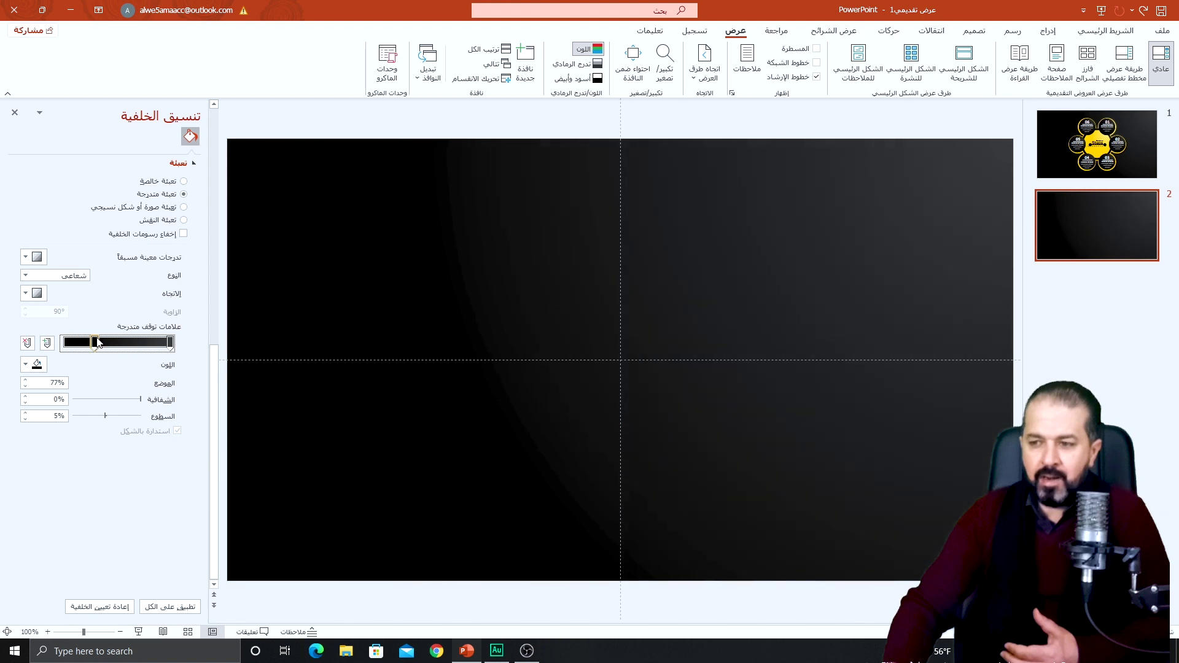
pyautogui.moveTo(110, 342); pyautogui.dragTo(110, 343)
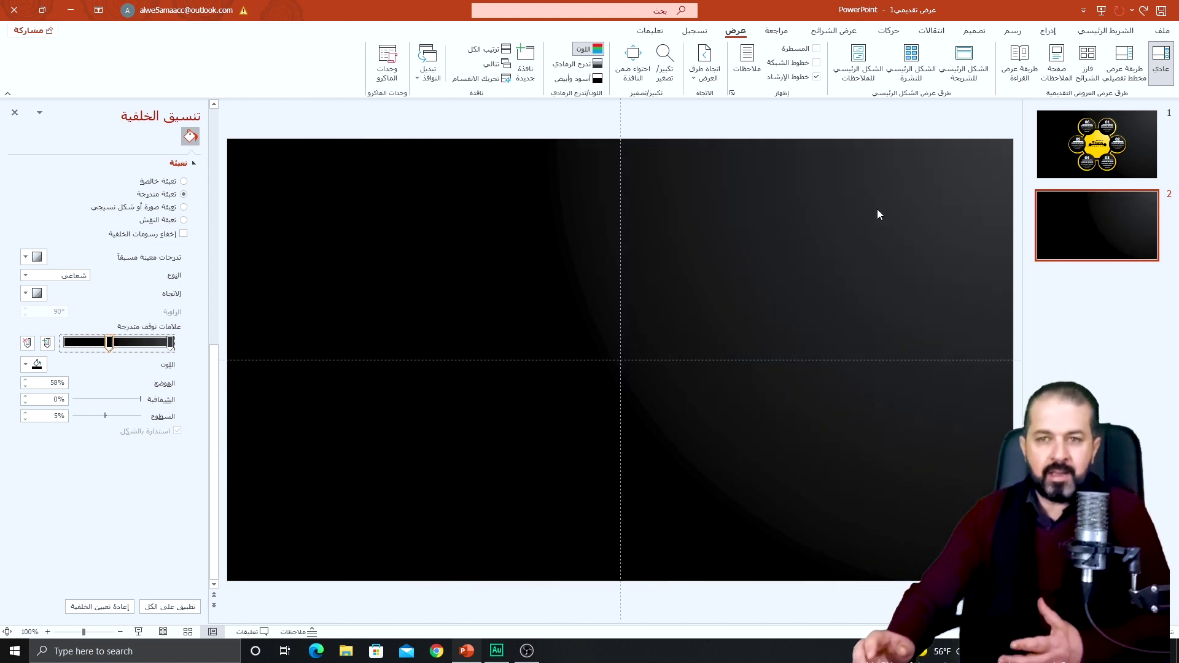
# Draw a blue circle right of centre and align it to the slide's middle
pyautogui.click(1049, 36)
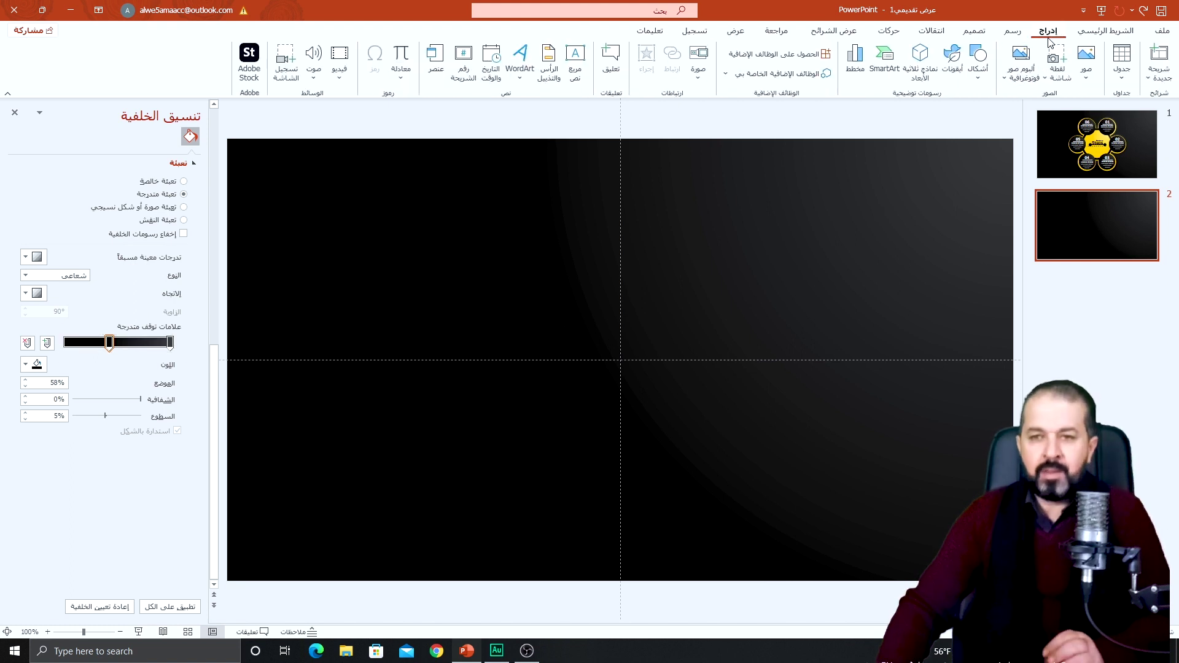
pyautogui.click(979, 72)
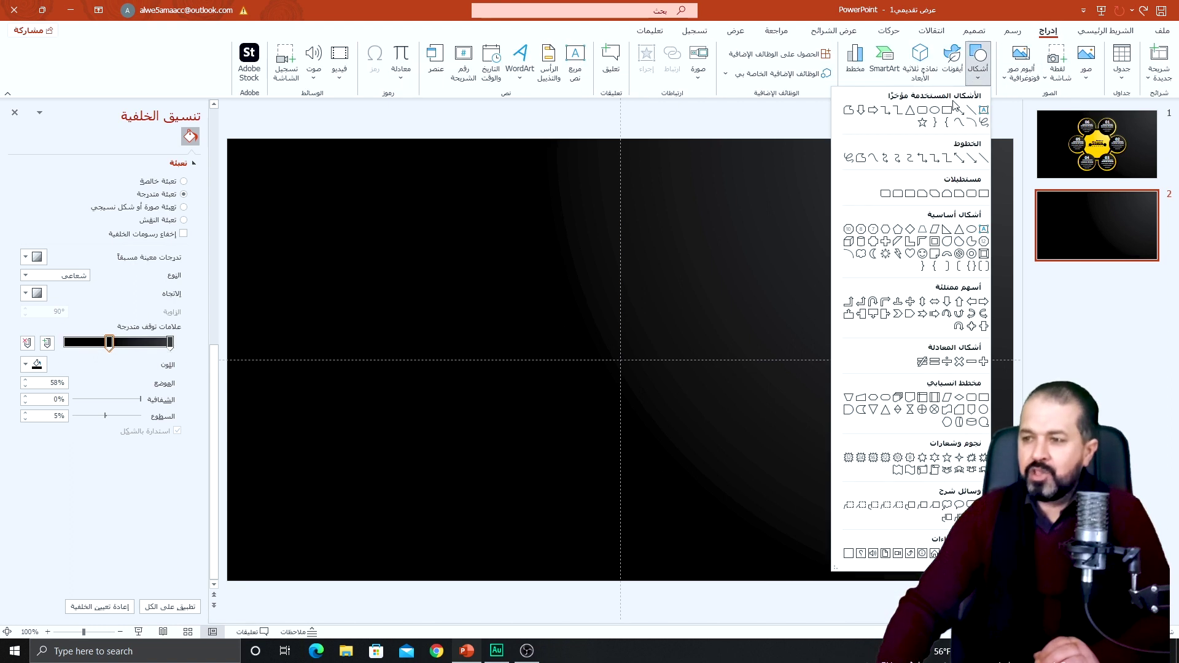
pyautogui.click(935, 111)
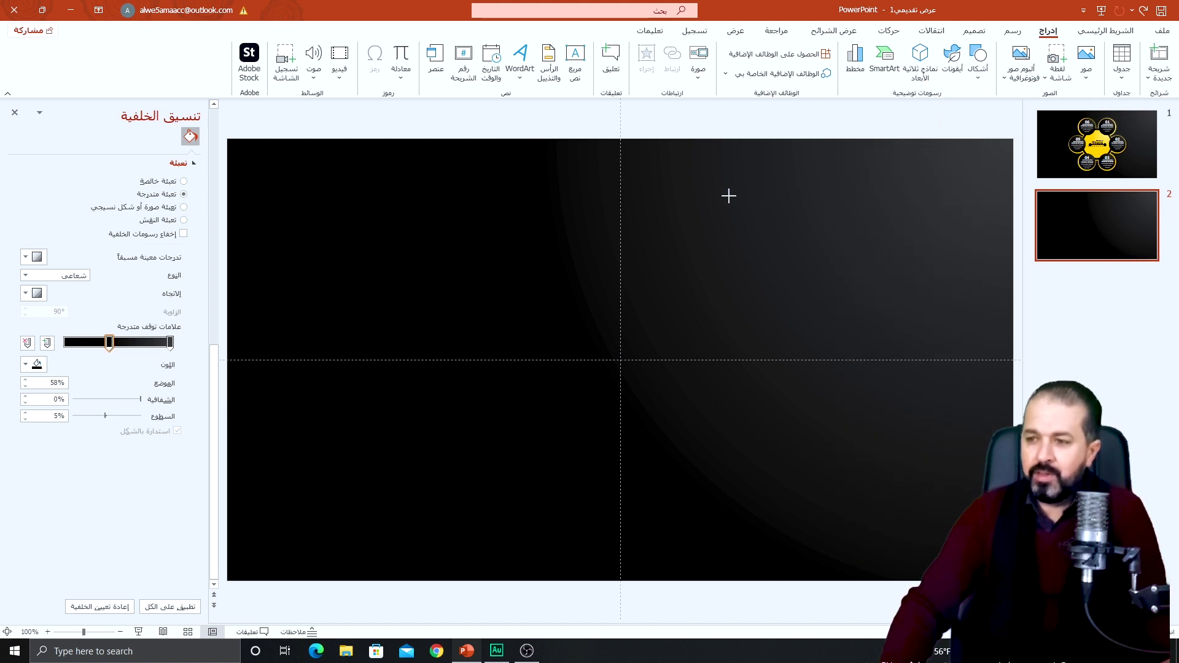
pyautogui.moveTo(728, 195); pyautogui.dragTo(824, 325)
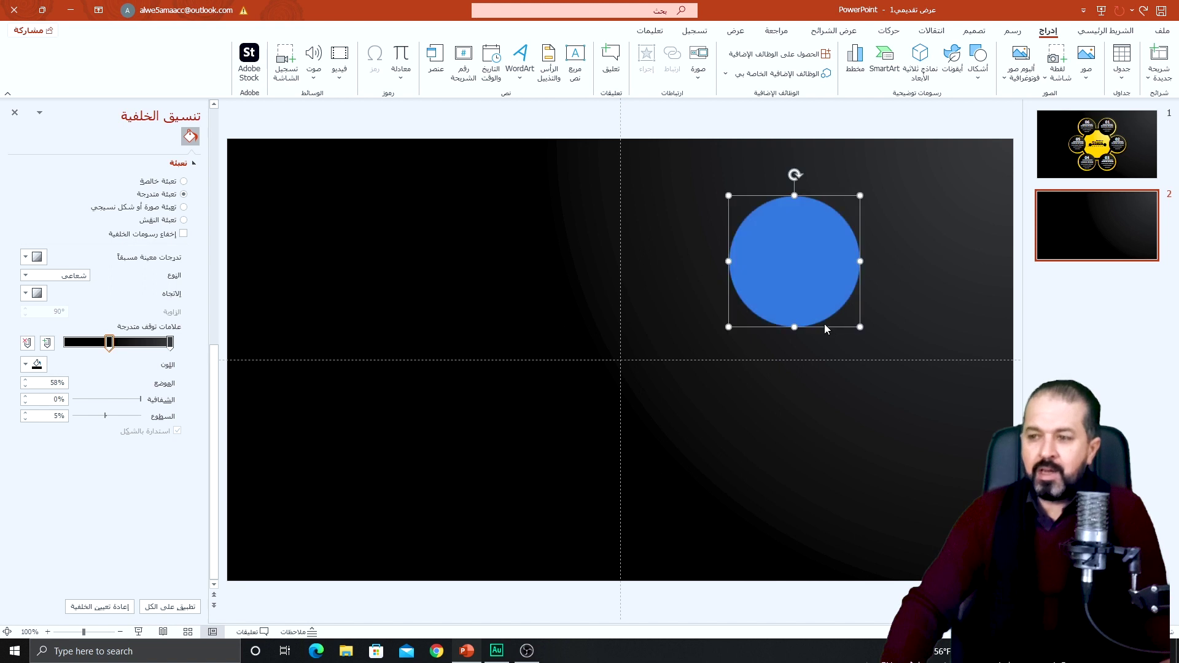
pyautogui.moveTo(802, 239); pyautogui.dragTo(801, 336)
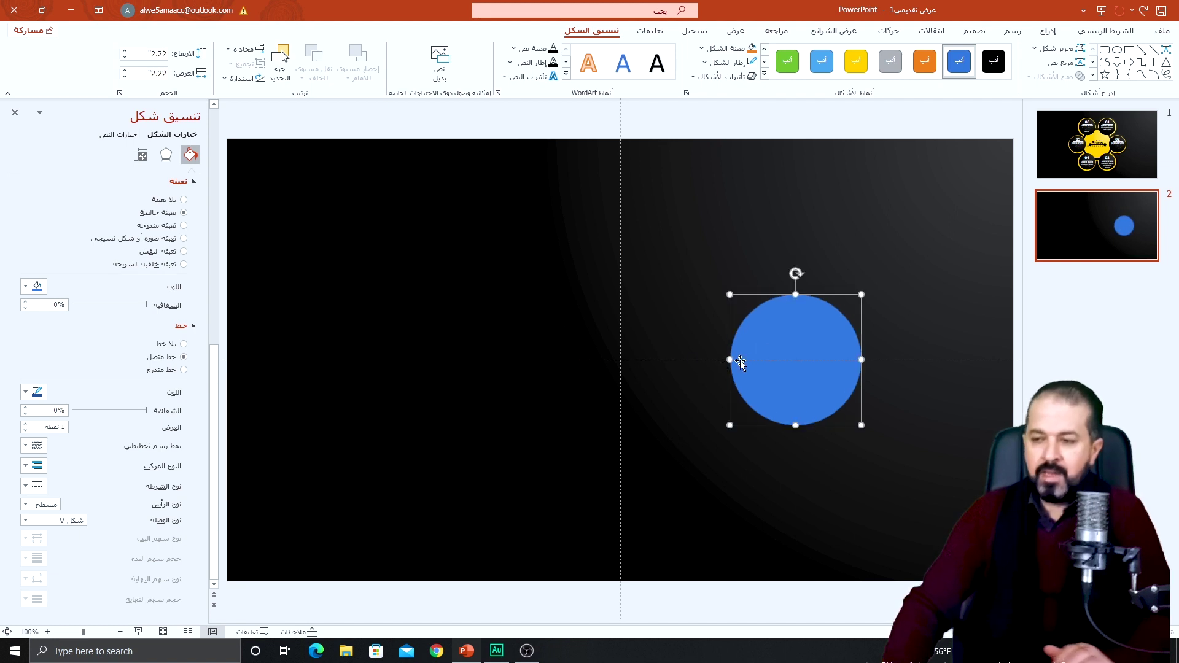
pyautogui.click(244, 49)
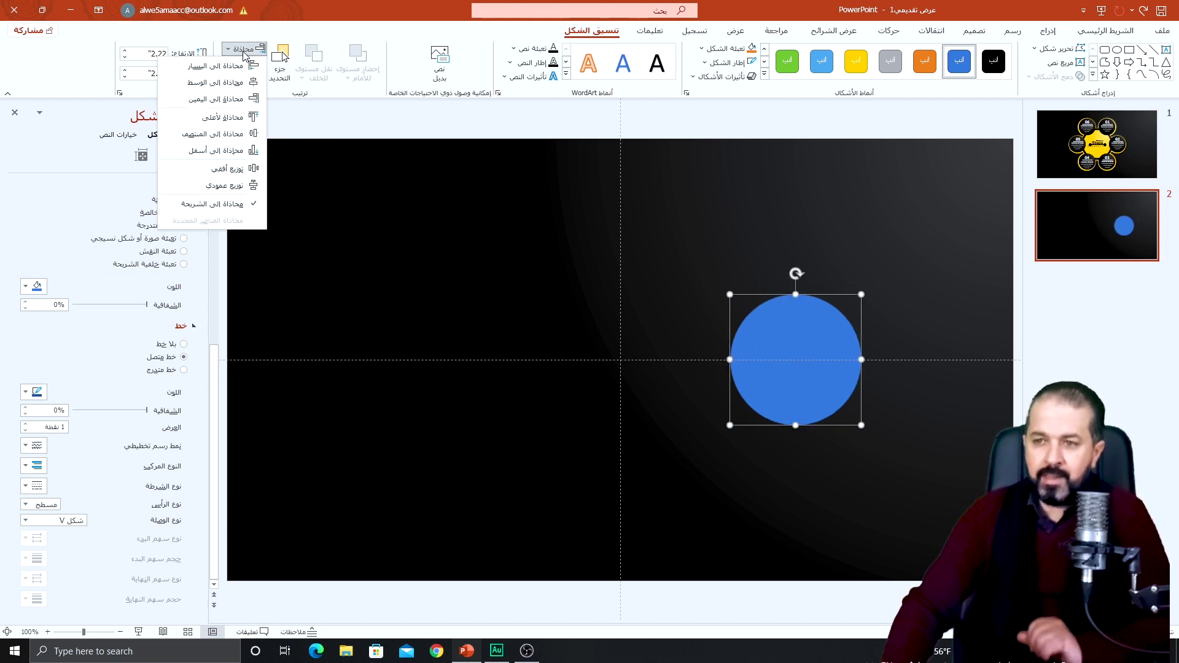
pyautogui.click(215, 133)
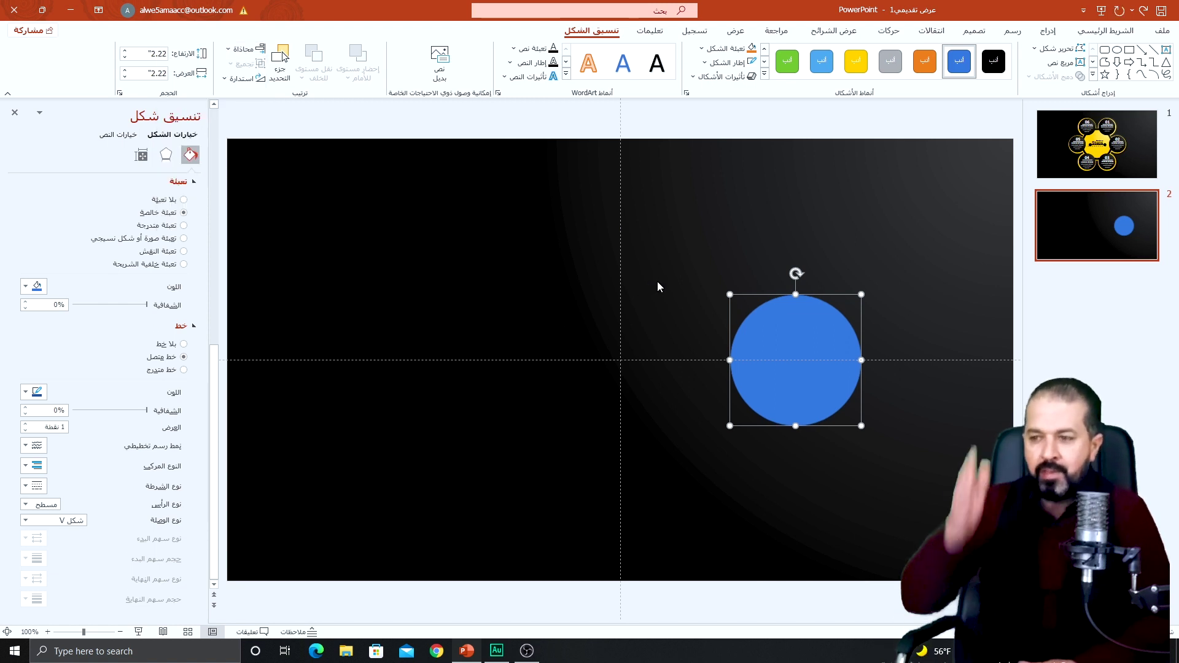
pyautogui.moveTo(787, 337); pyautogui.dragTo(795, 337)
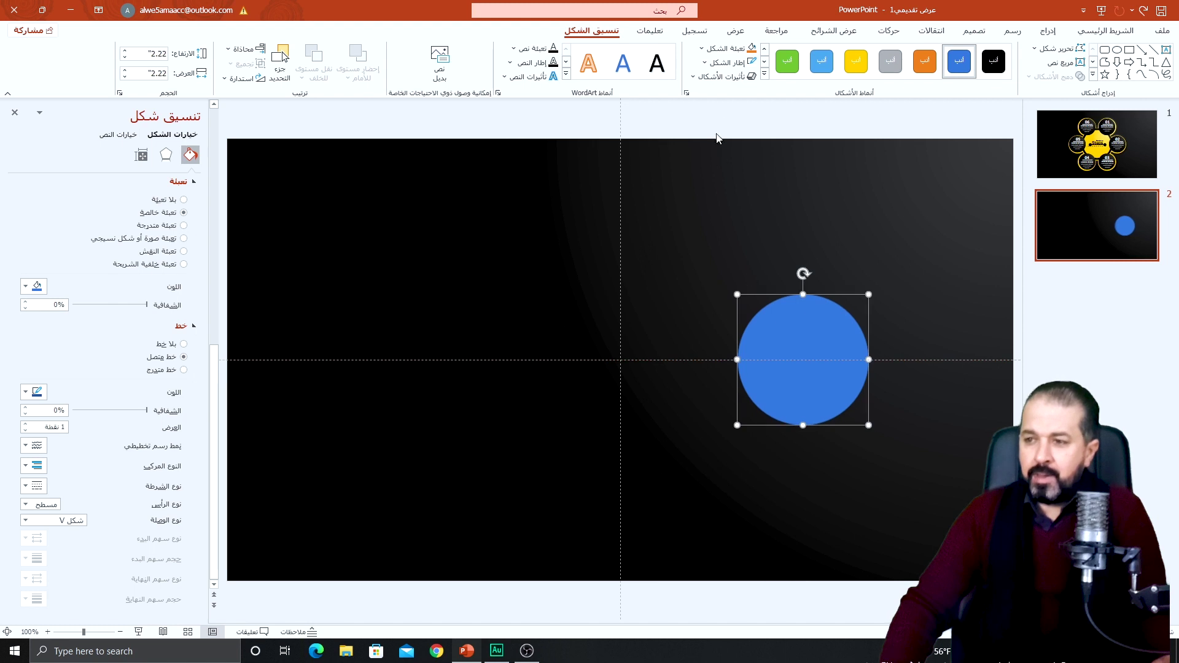
# Remove the circle's outline and place a copy above and left of it
pyautogui.click(730, 62)
pyautogui.click(726, 231)
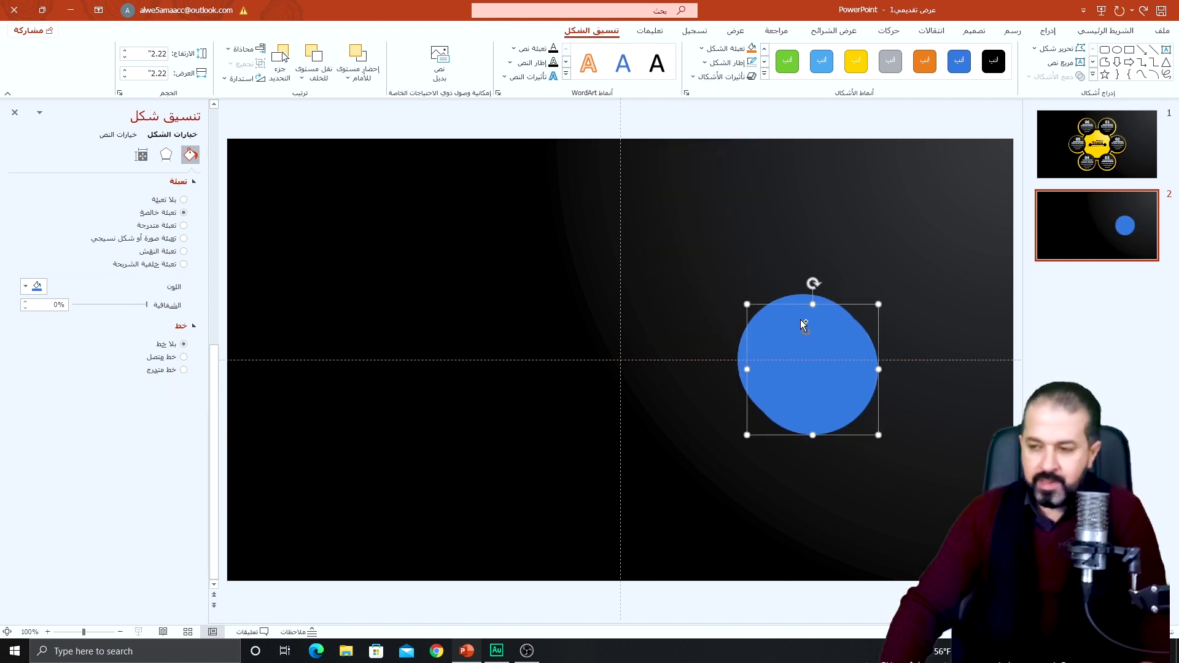
pyautogui.moveTo(801, 319)
pyautogui.keyDown('ctrl'); pyautogui.mouseDown()
pyautogui.moveTo(741, 196)
pyautogui.moveTo(698, 227)
pyautogui.mouseUp(); pyautogui.keyUp('ctrl')
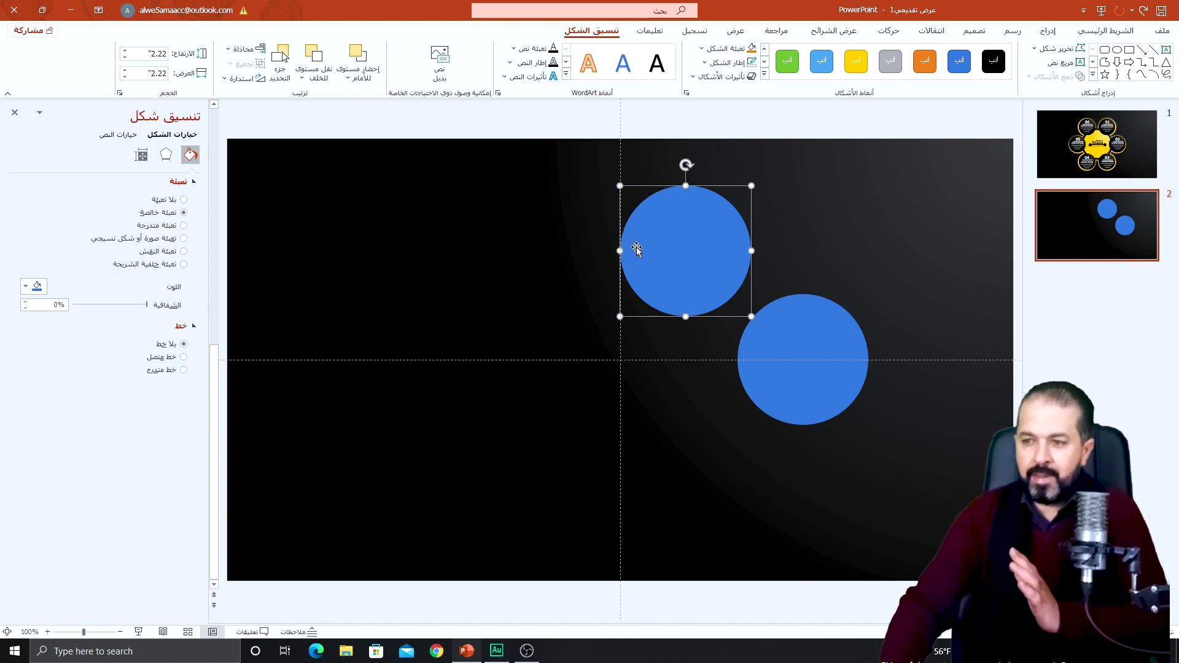
# Shift the lower circle left and copy the upper circle to its left
pyautogui.press('Escape')
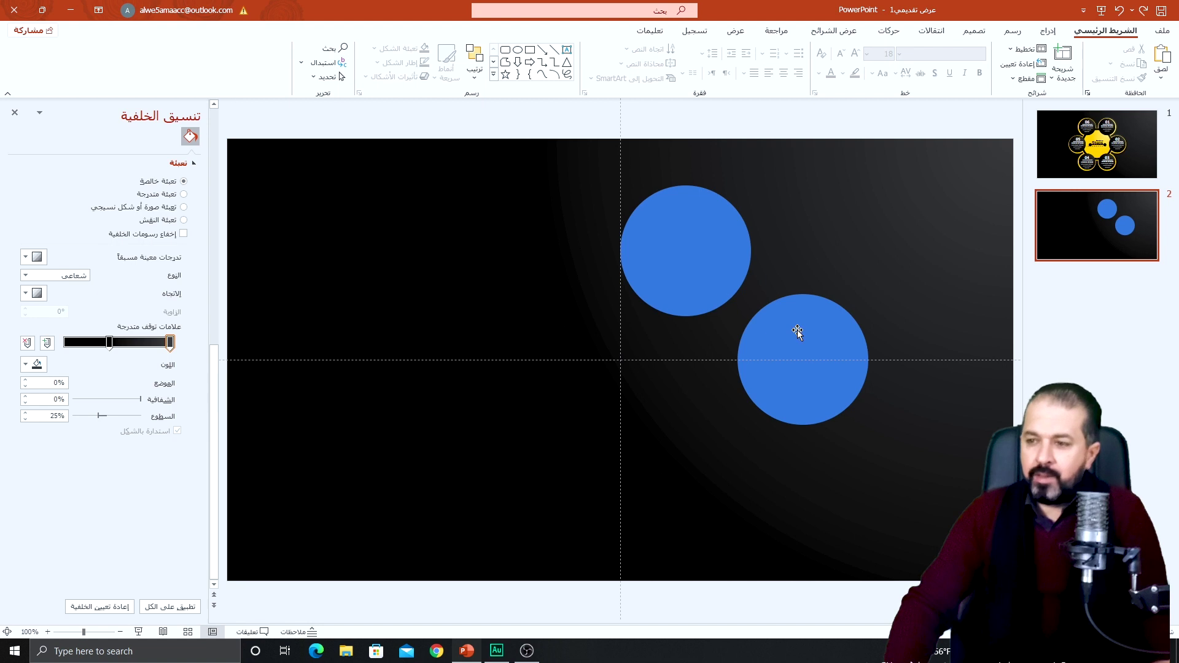
pyautogui.click(797, 332)
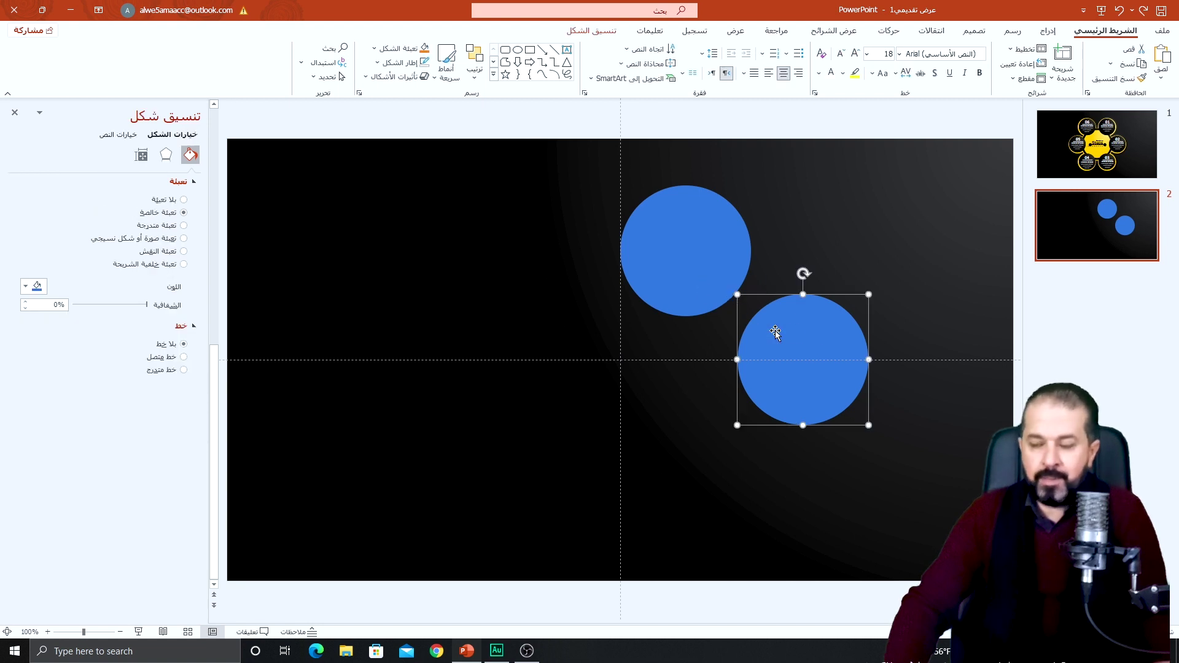
pyautogui.moveTo(800, 332); pyautogui.dragTo(768, 332)
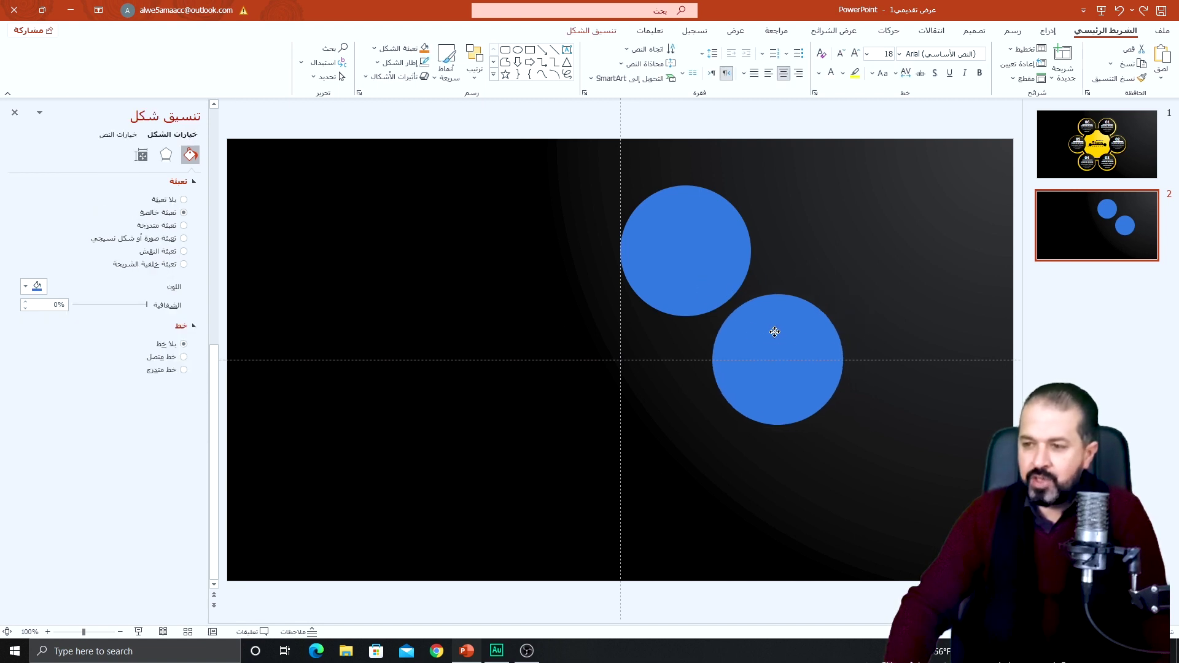
pyautogui.moveTo(768, 332); pyautogui.dragTo(755, 332)
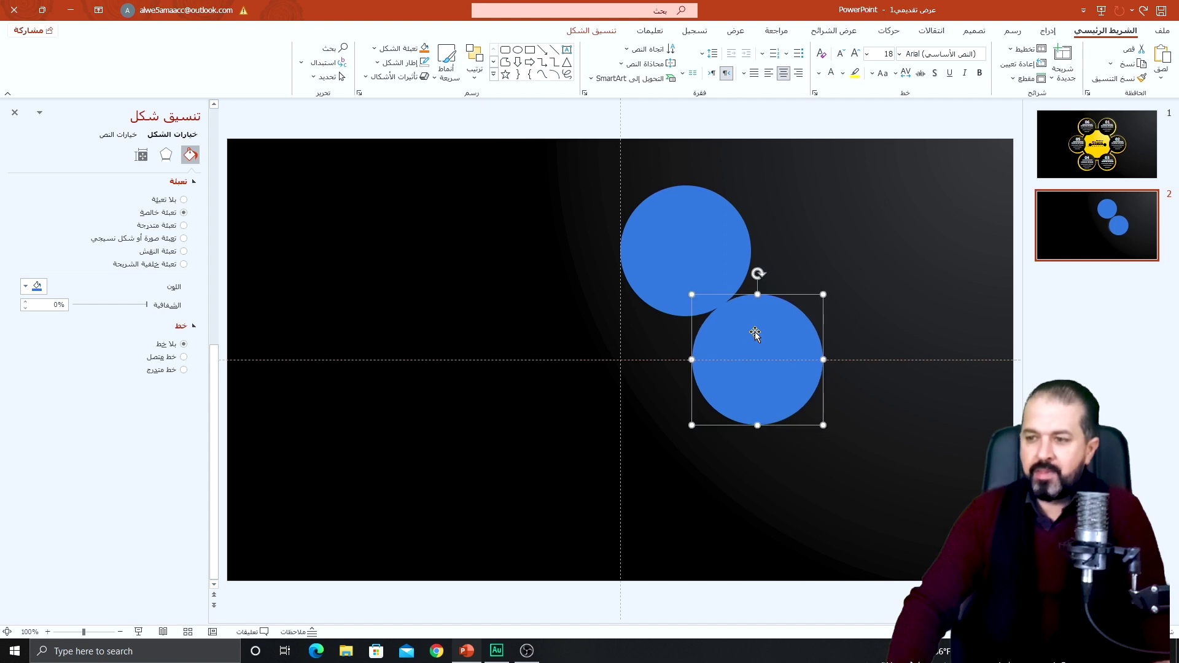
pyautogui.click(688, 250)
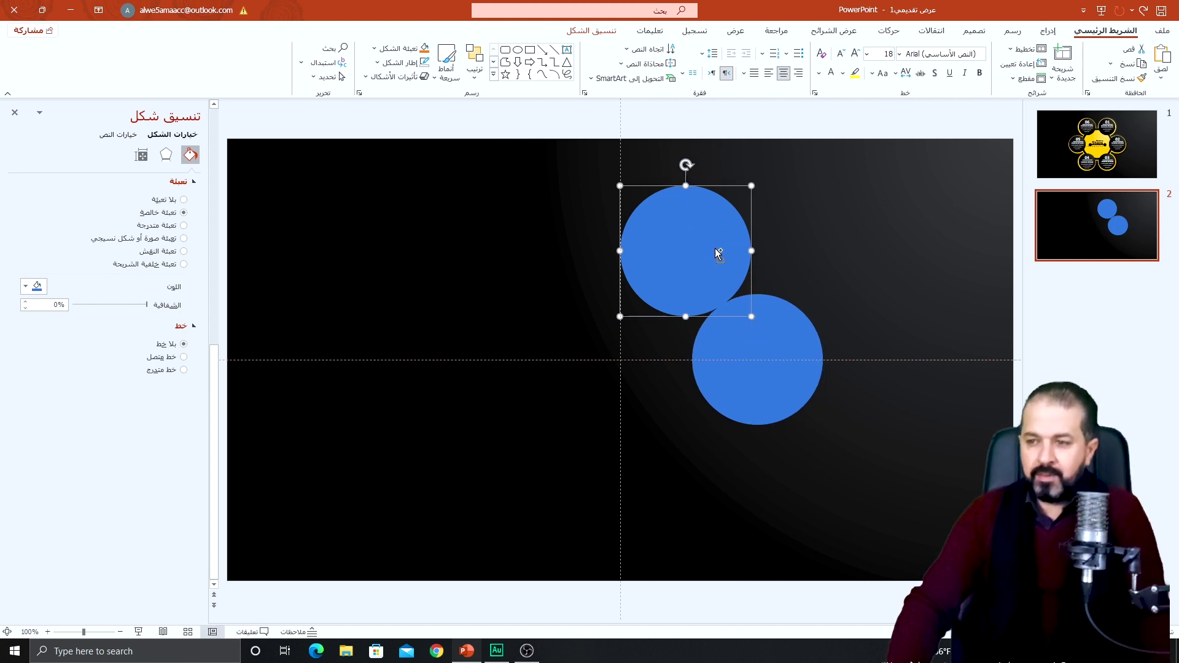
pyautogui.moveTo(716, 246); pyautogui.dragTo(583, 245)
# Copy the two upper circles below the centre and the right circle to the left, completing the ring
pyautogui.keyDown('shift'); pyautogui.click(710, 260); pyautogui.keyUp('shift')
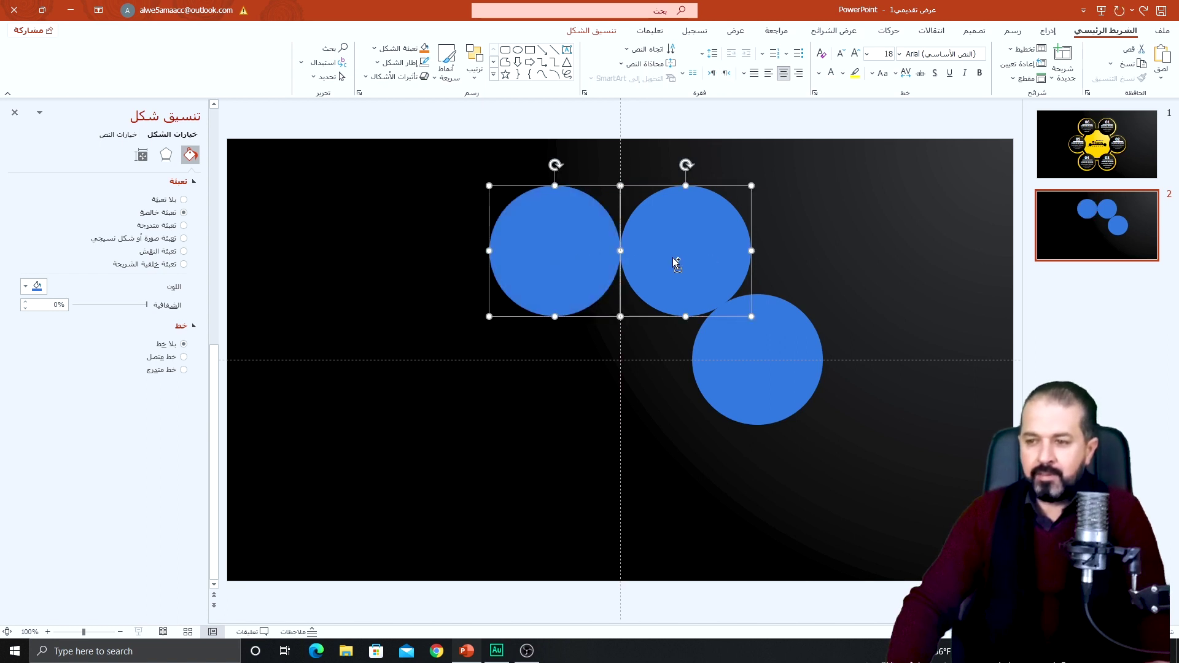
pyautogui.moveTo(700, 237); pyautogui.dragTo(701, 452)
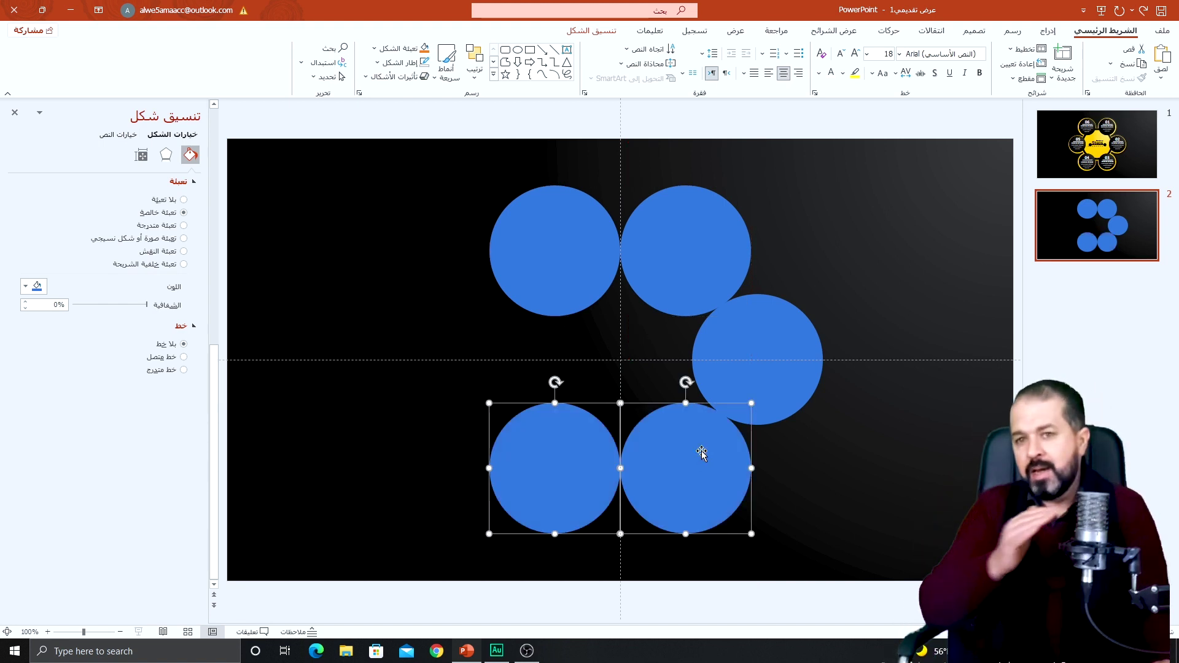
pyautogui.click(757, 314)
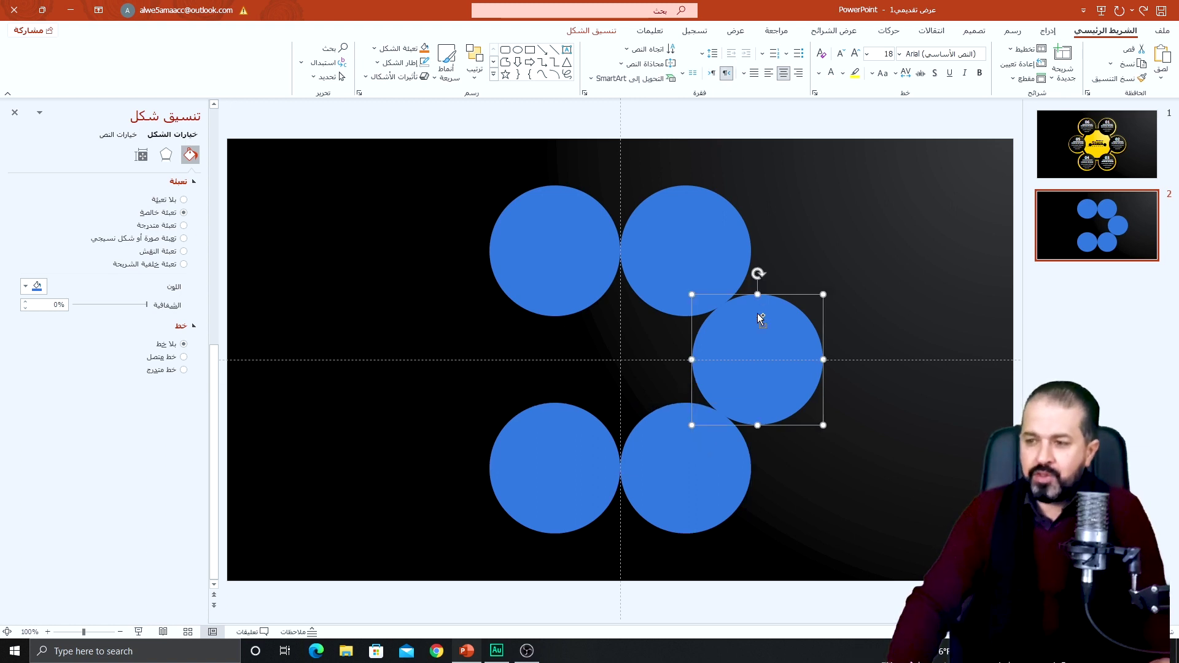
pyautogui.moveTo(777, 331); pyautogui.dragTo(504, 332)
pyautogui.click(857, 296)
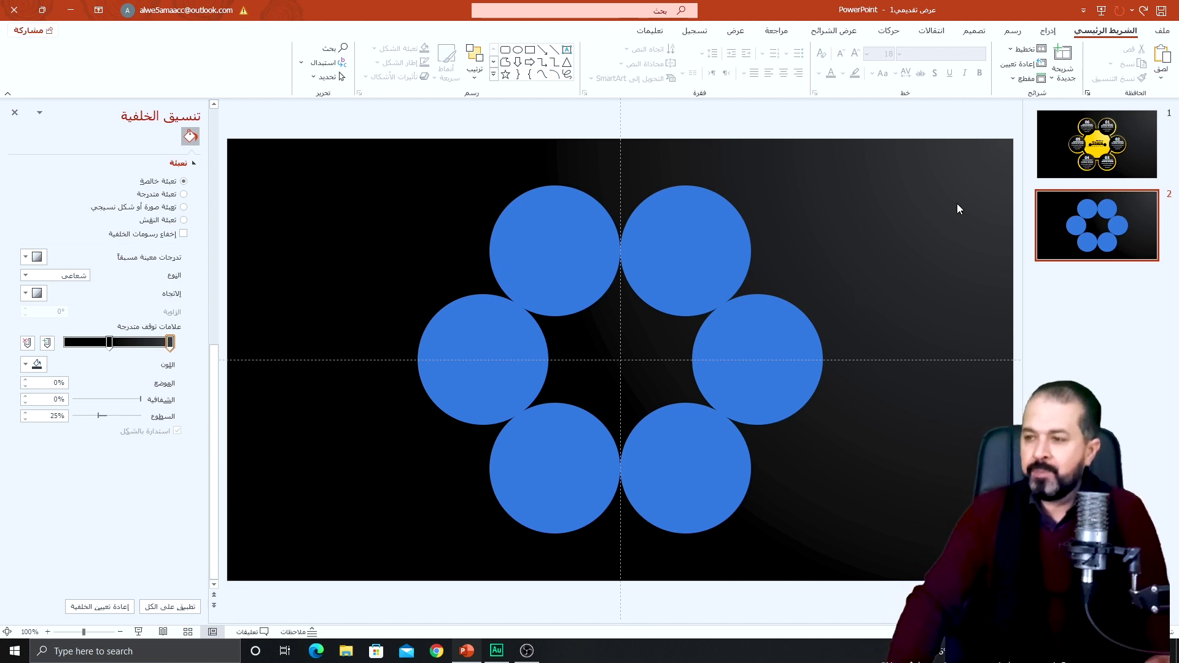
pyautogui.click(1052, 32)
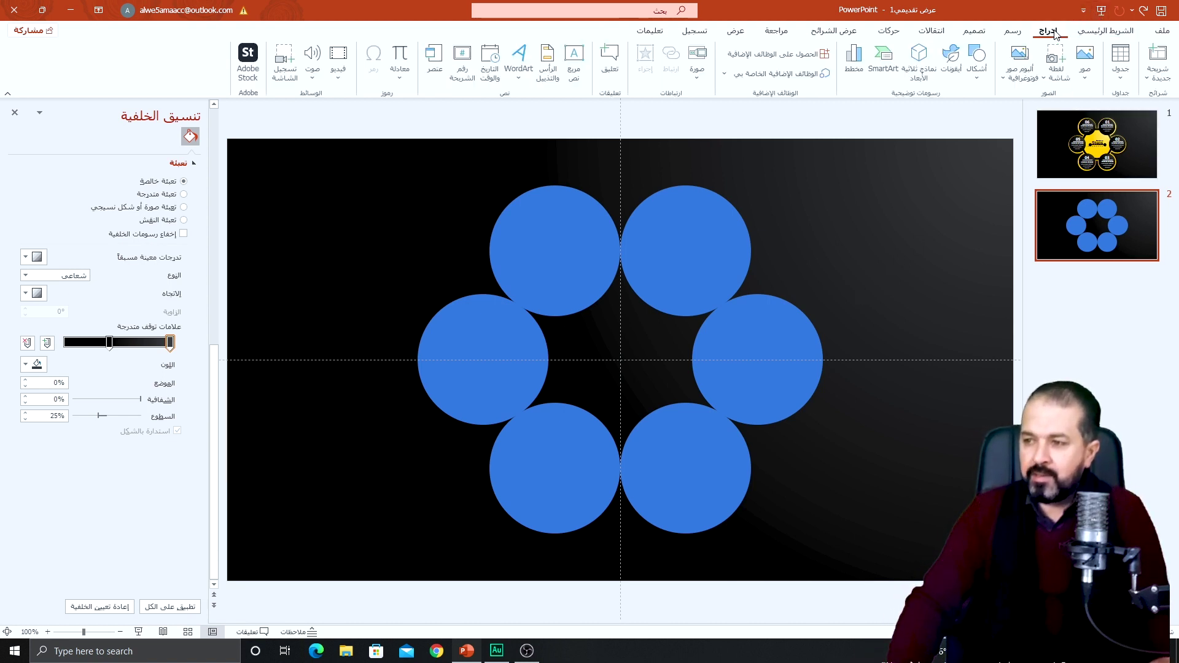
# Draw a larger oval covering the middle of the circle ring
pyautogui.click(979, 61)
pyautogui.click(934, 111)
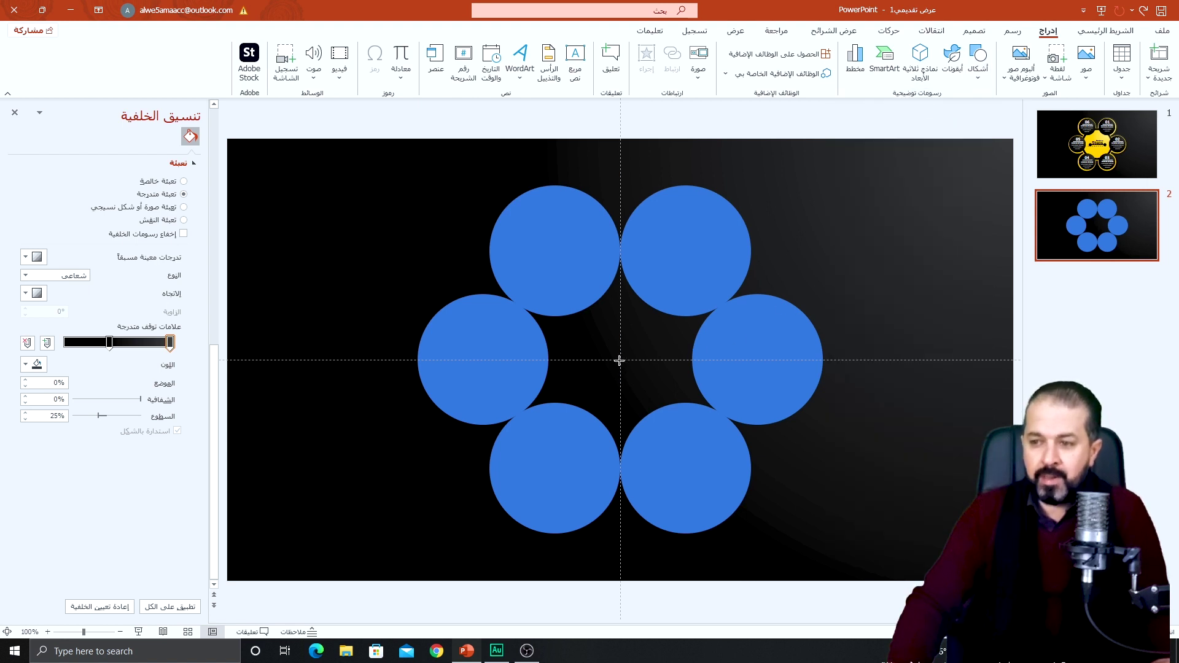
pyautogui.moveTo(621, 361); pyautogui.dragTo(540, 465)
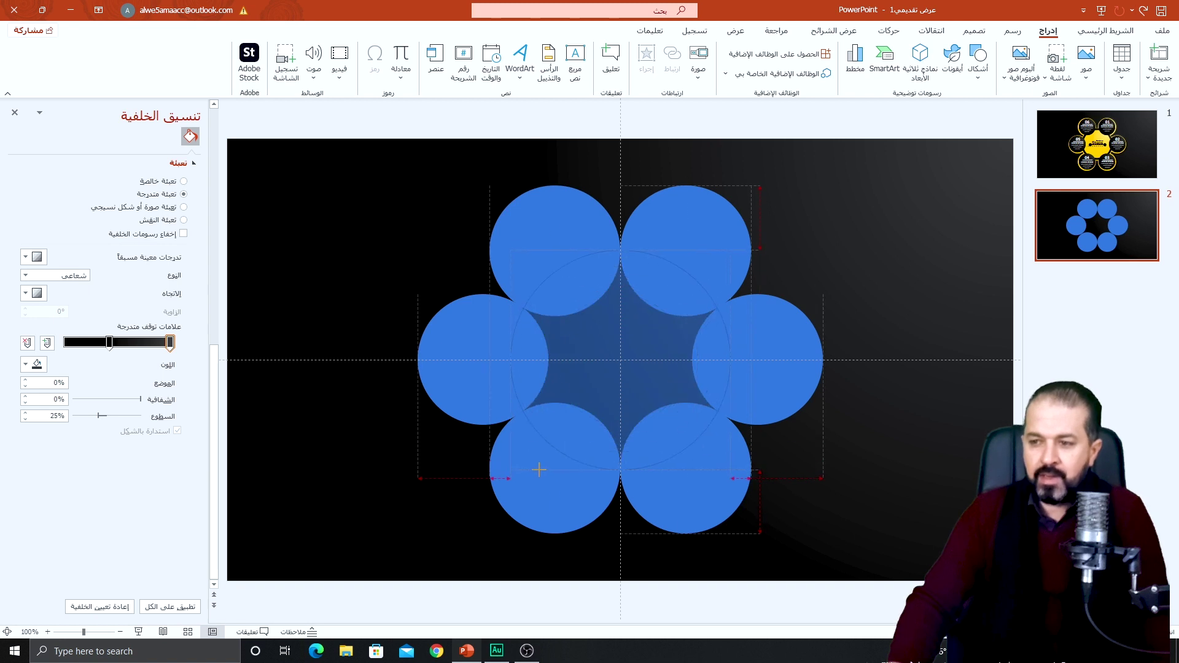
pyautogui.moveTo(539, 471); pyautogui.dragTo(537, 471)
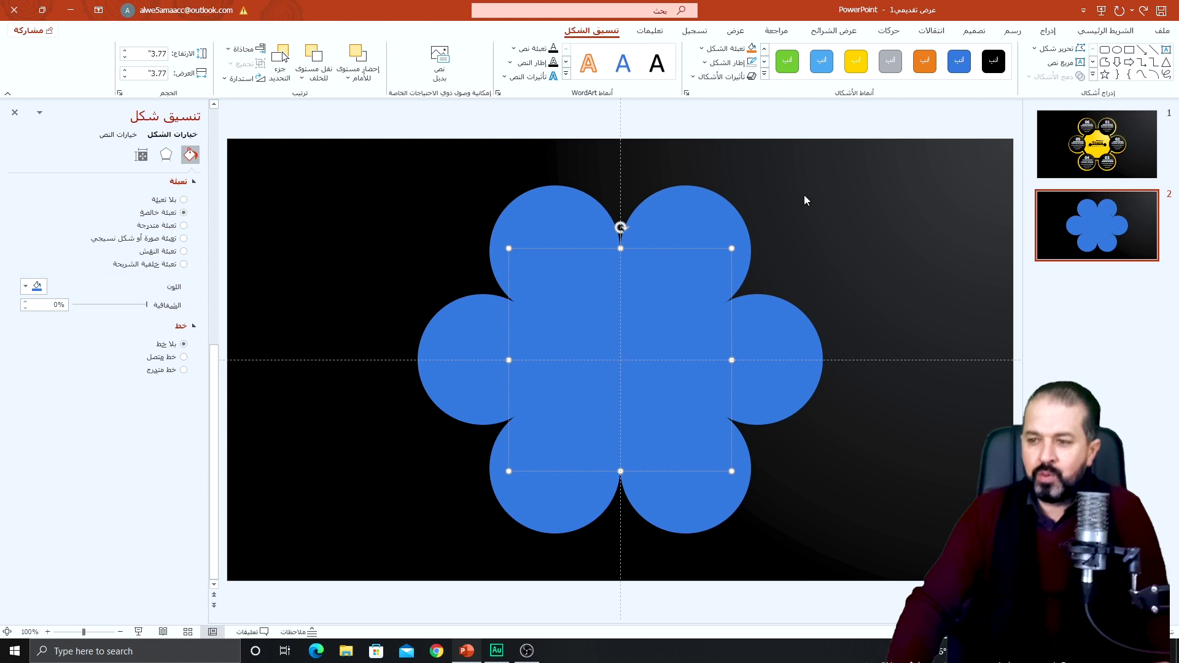
# Copy a petal circle and the centre circle to the right edge, then select all flower circles
pyautogui.click(730, 215)
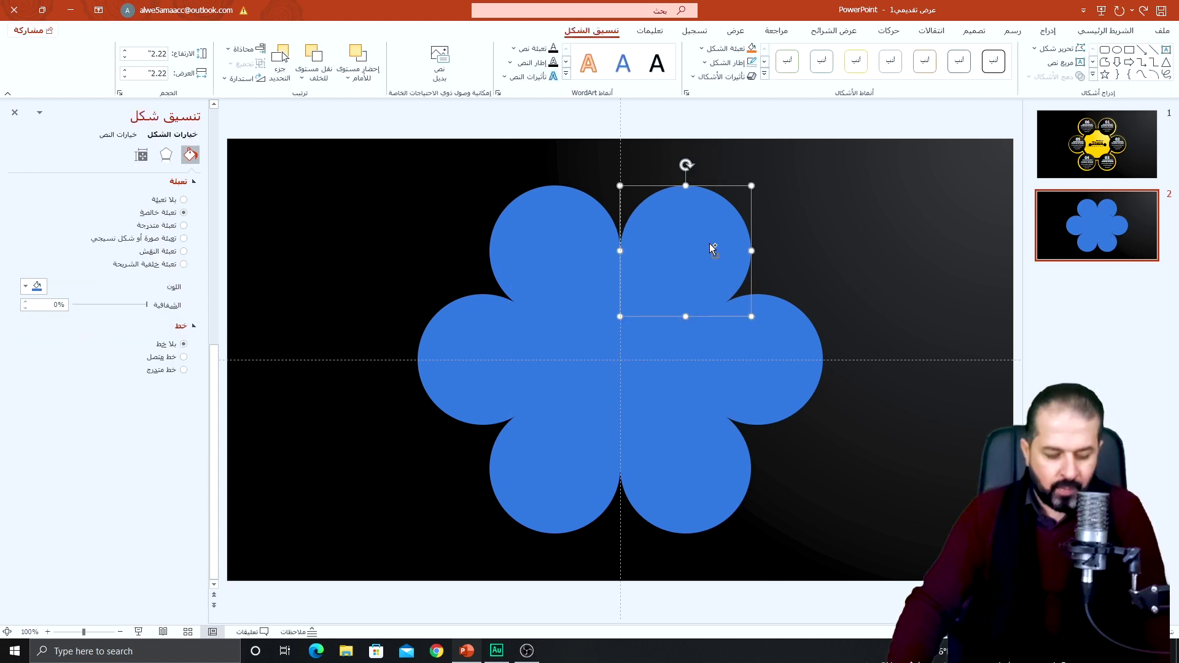
pyautogui.moveTo(700, 249); pyautogui.dragTo(942, 213)
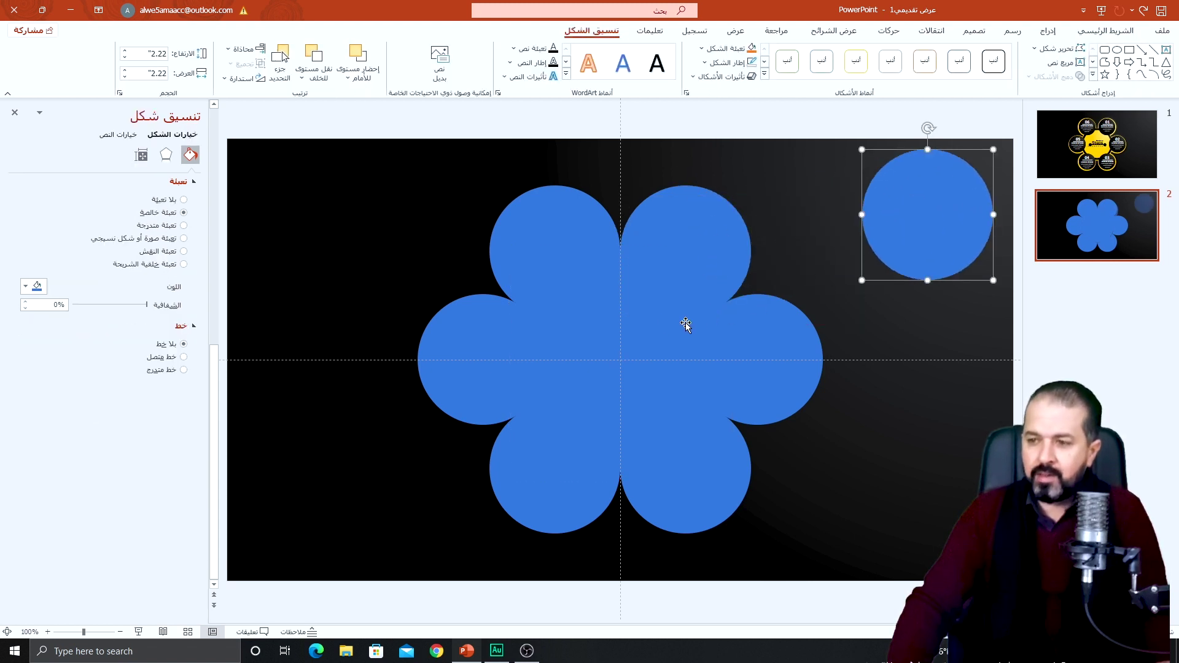
pyautogui.click(665, 325)
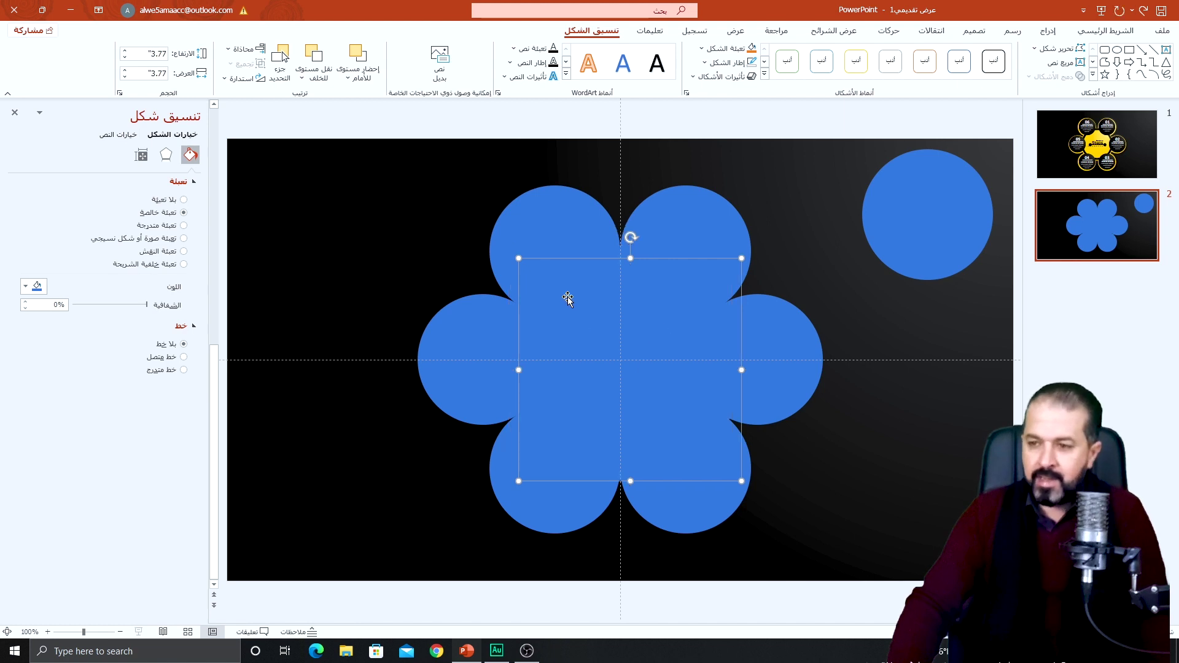
pyautogui.moveTo(566, 298); pyautogui.dragTo(908, 298)
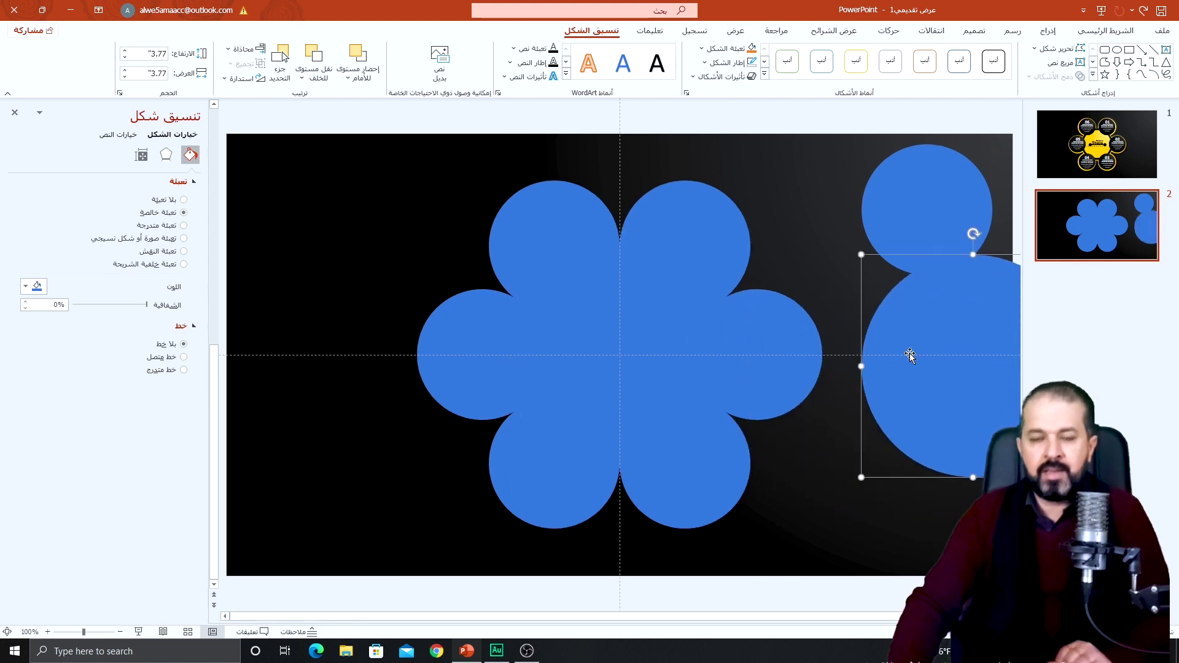
pyautogui.click(458, 209)
pyautogui.moveTo(379, 116); pyautogui.dragTo(840, 547)
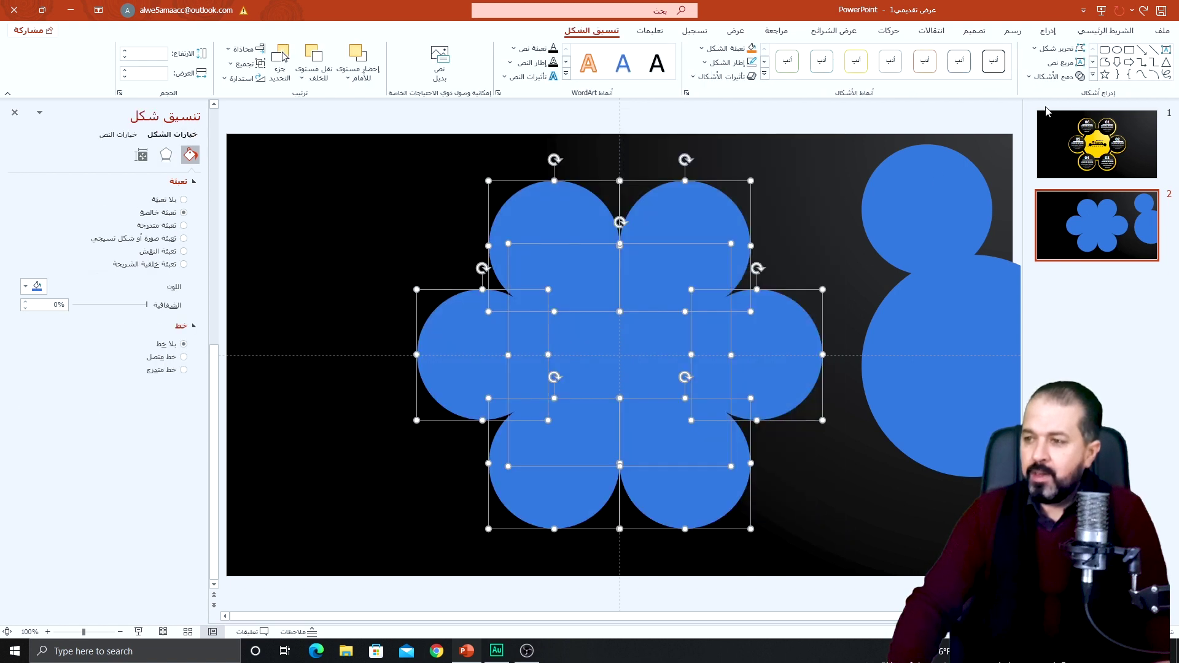
pyautogui.click(1055, 76)
# Union the circles into one flower and move a dark gradient stop to about 88%
pyautogui.click(1062, 96)
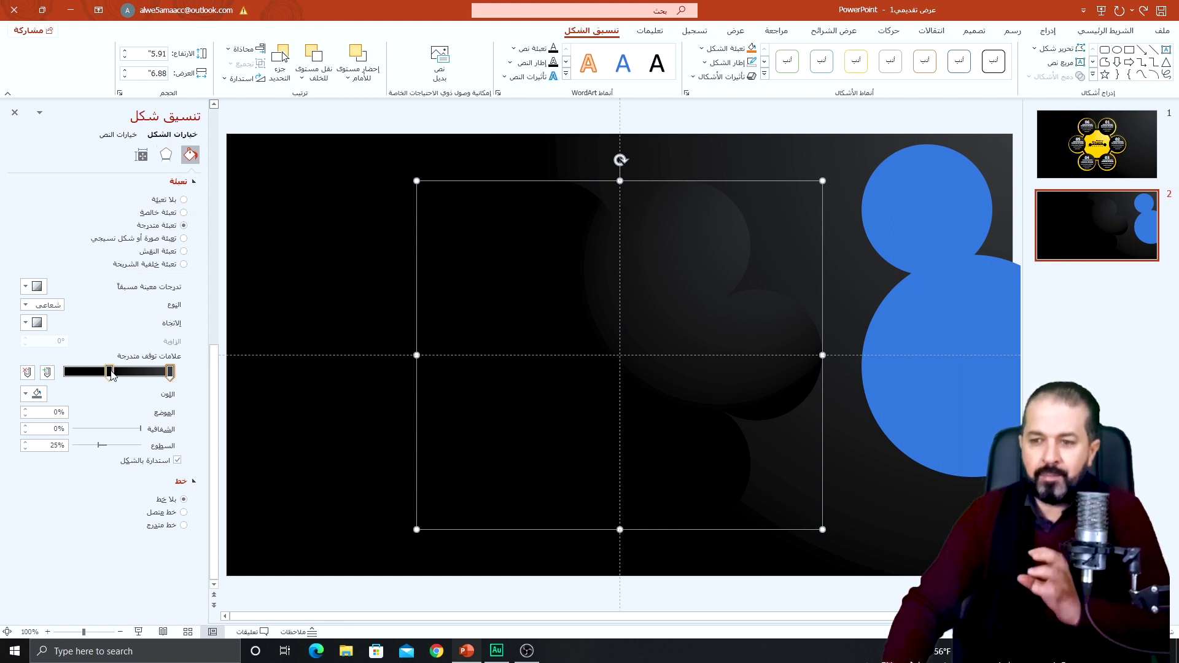
pyautogui.moveTo(111, 371)
pyautogui.mouseDown()
pyautogui.moveTo(69, 372)
pyautogui.moveTo(89, 371)
pyautogui.moveTo(79, 371)
pyautogui.mouseUp()
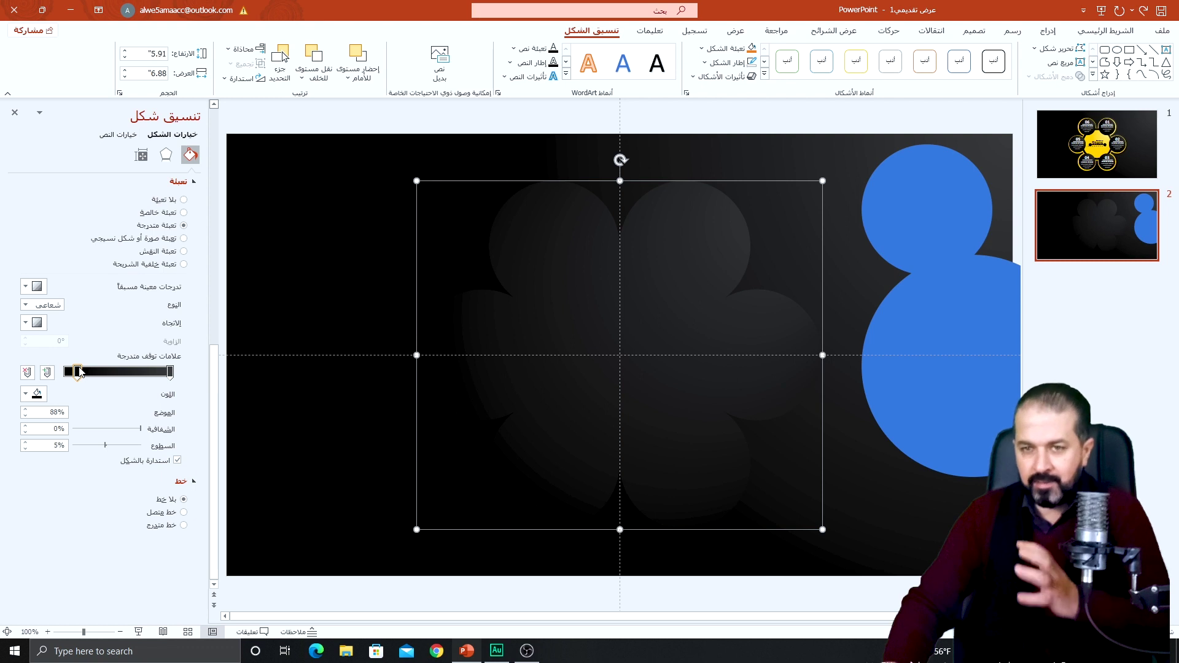
pyautogui.click(80, 371)
pyautogui.click(166, 155)
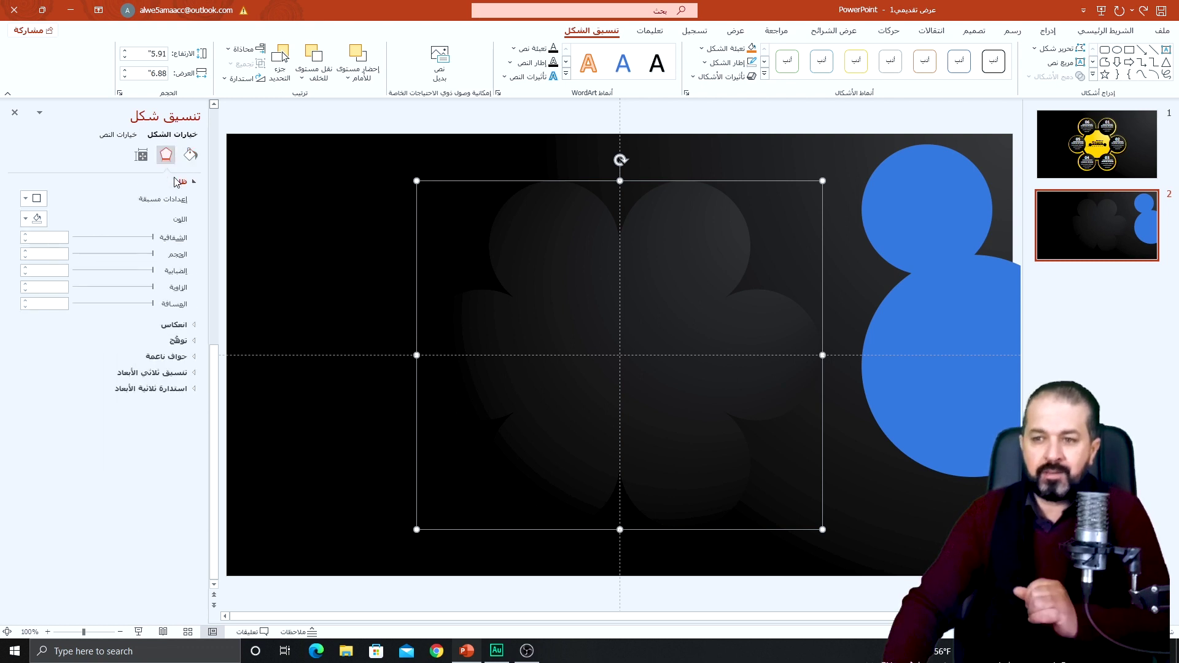
# Apply a light grey shadow: 8% transparency, 0 pt blur, 1 pt distance
pyautogui.click(34, 198)
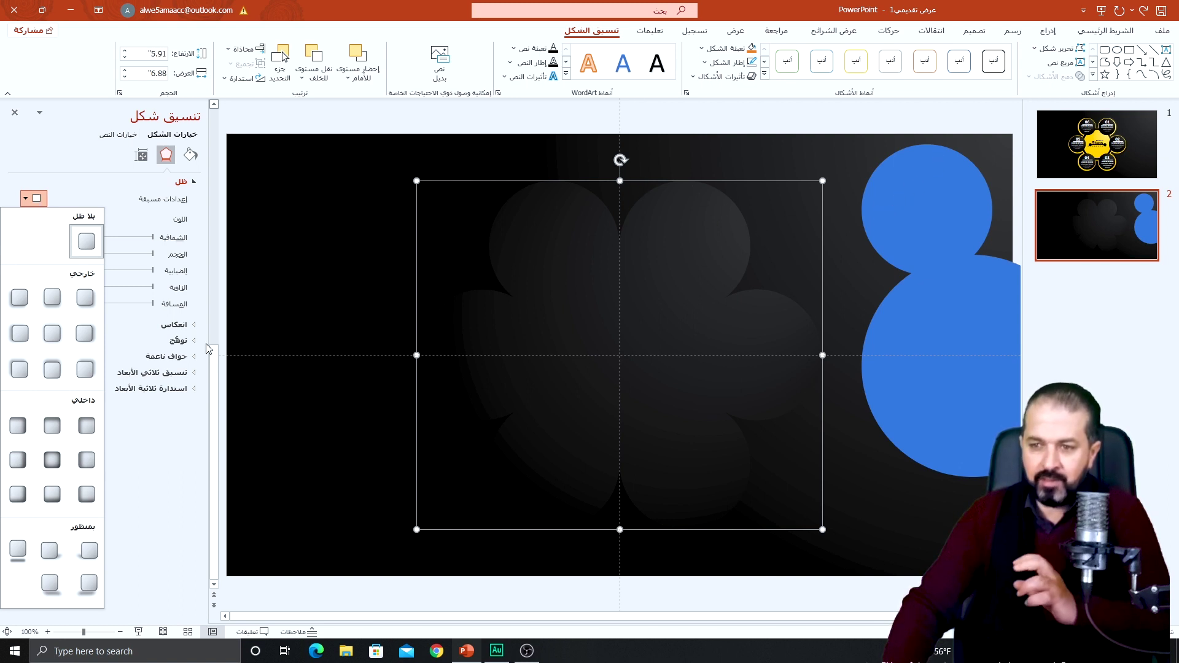
pyautogui.click(84, 376)
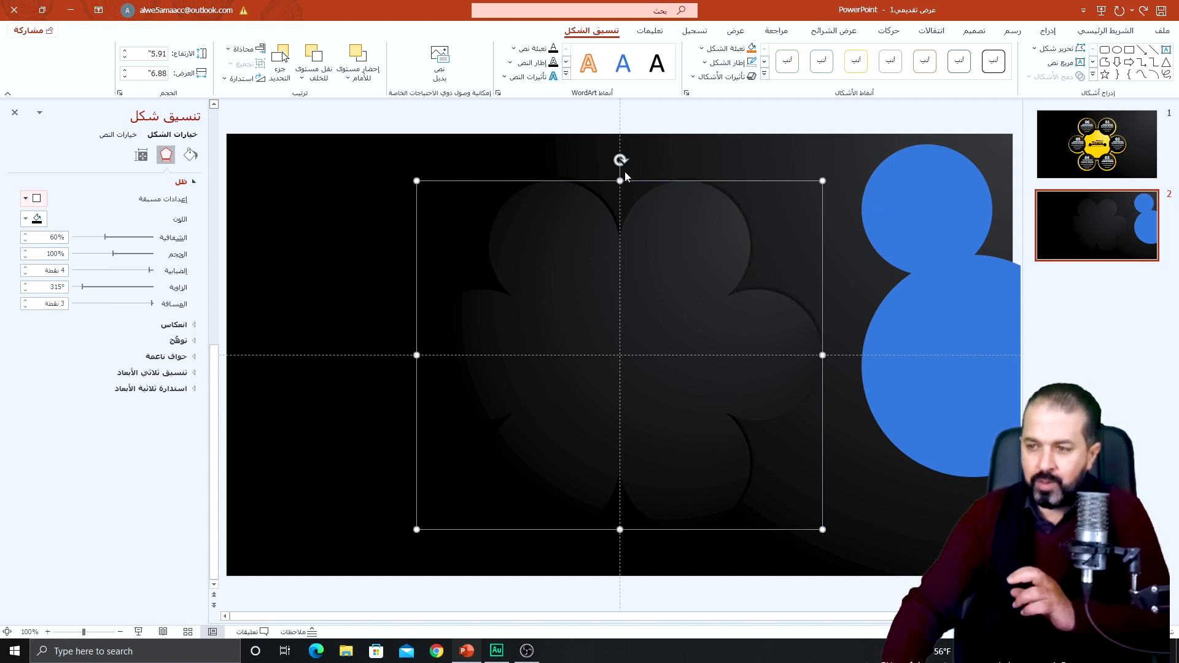
pyautogui.click(46, 221)
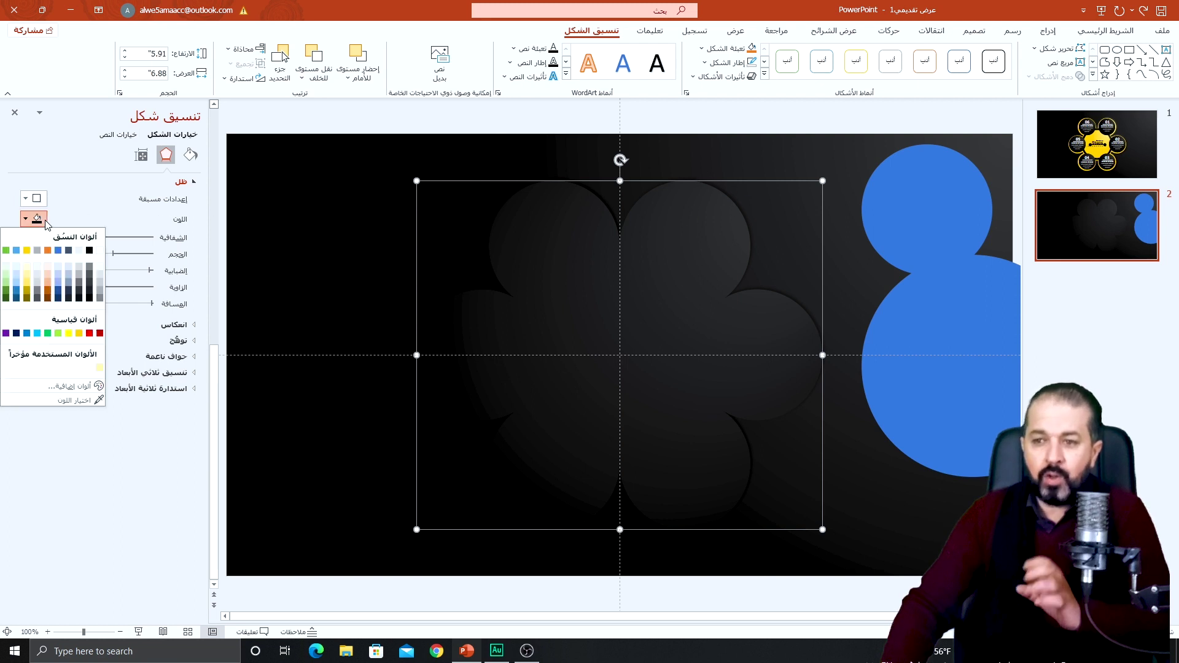
pyautogui.click(91, 277)
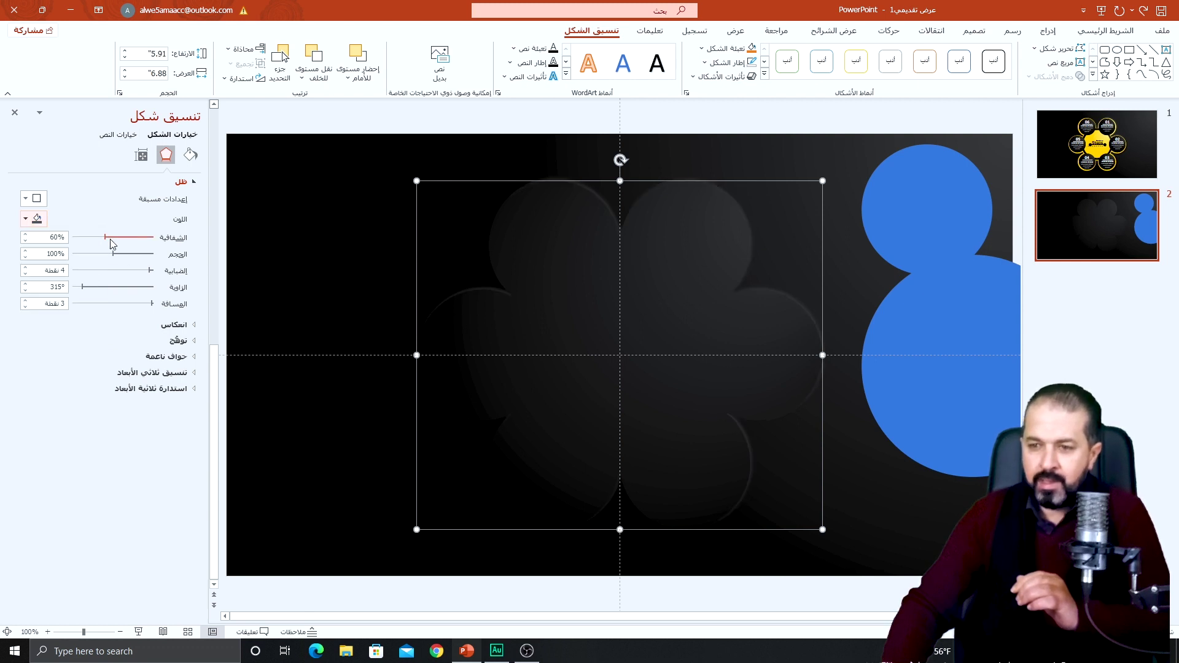
pyautogui.moveTo(106, 240); pyautogui.dragTo(143, 238)
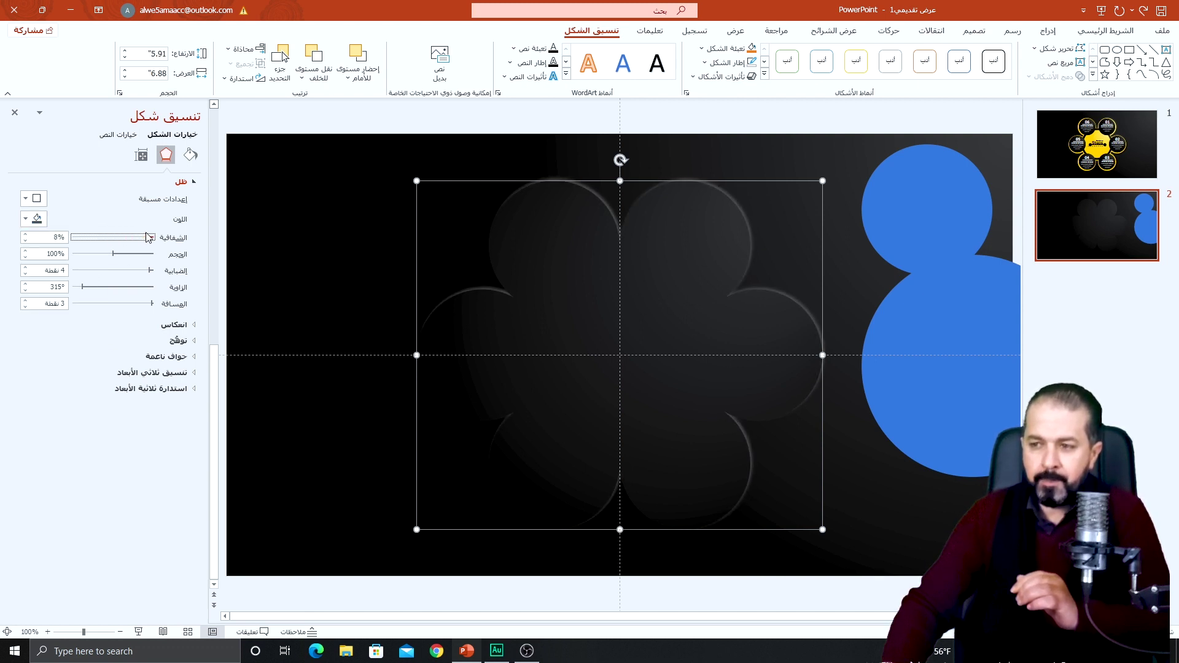
pyautogui.click(27, 307)
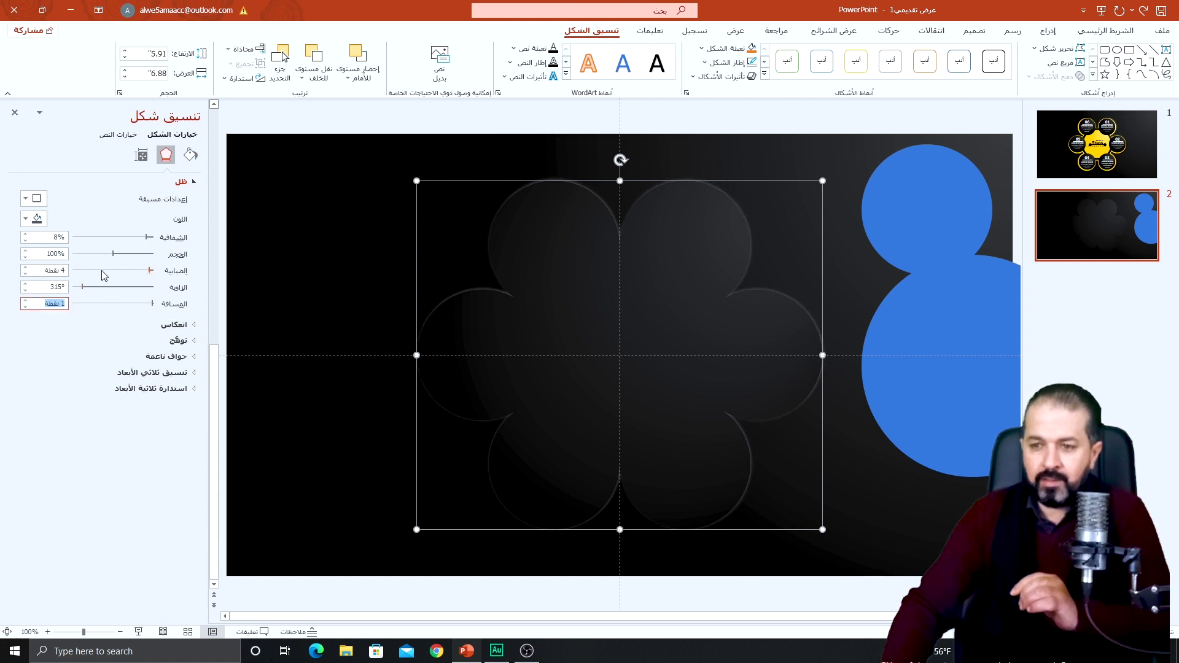
pyautogui.tripleClick(24, 274)
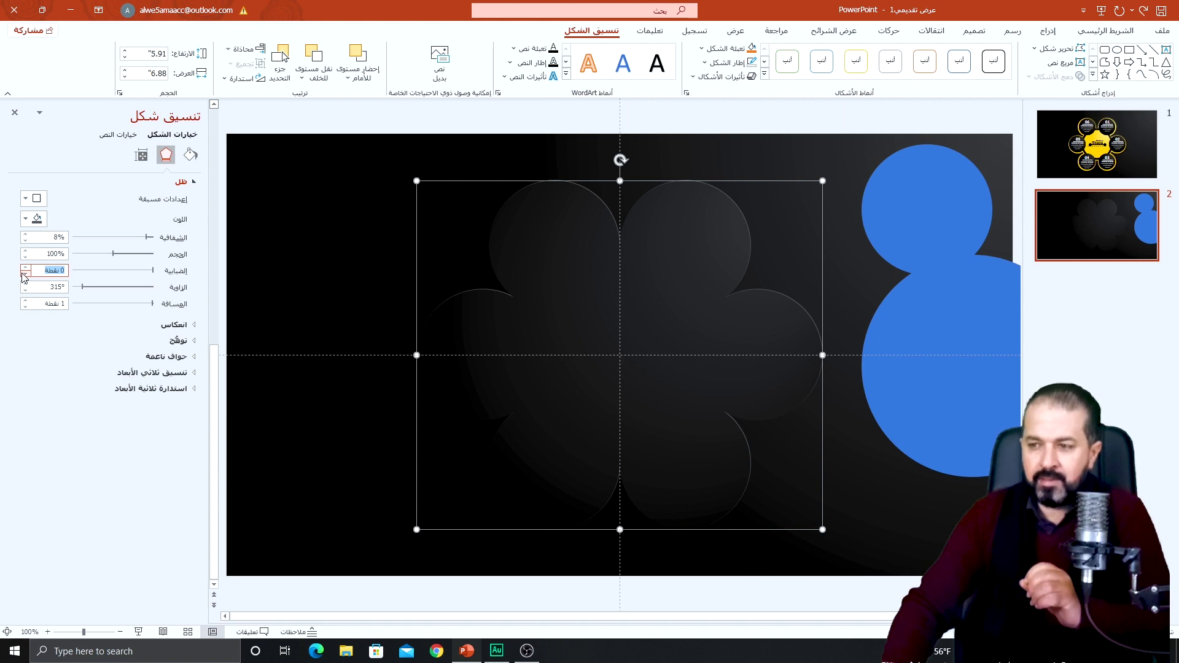
# Deselect the flower to check its thin glowing outline, then select the spare top-right circle
pyautogui.click(798, 272)
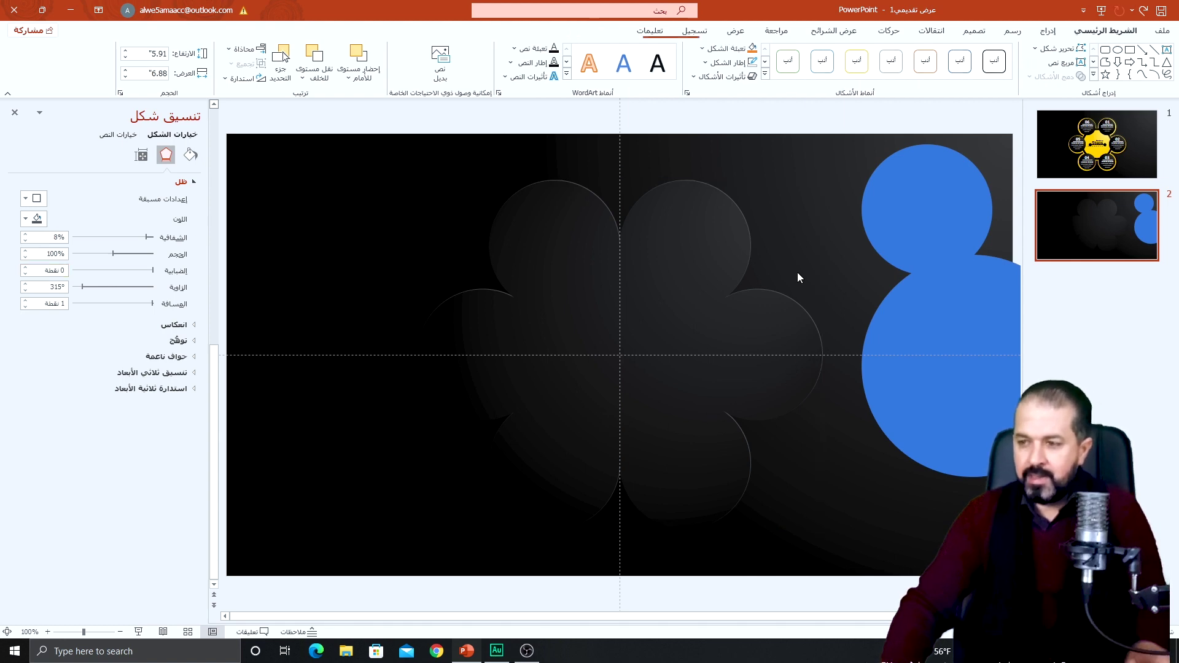
pyautogui.scroll(5, 798, 272)
pyautogui.scroll(-1, 800, 273)
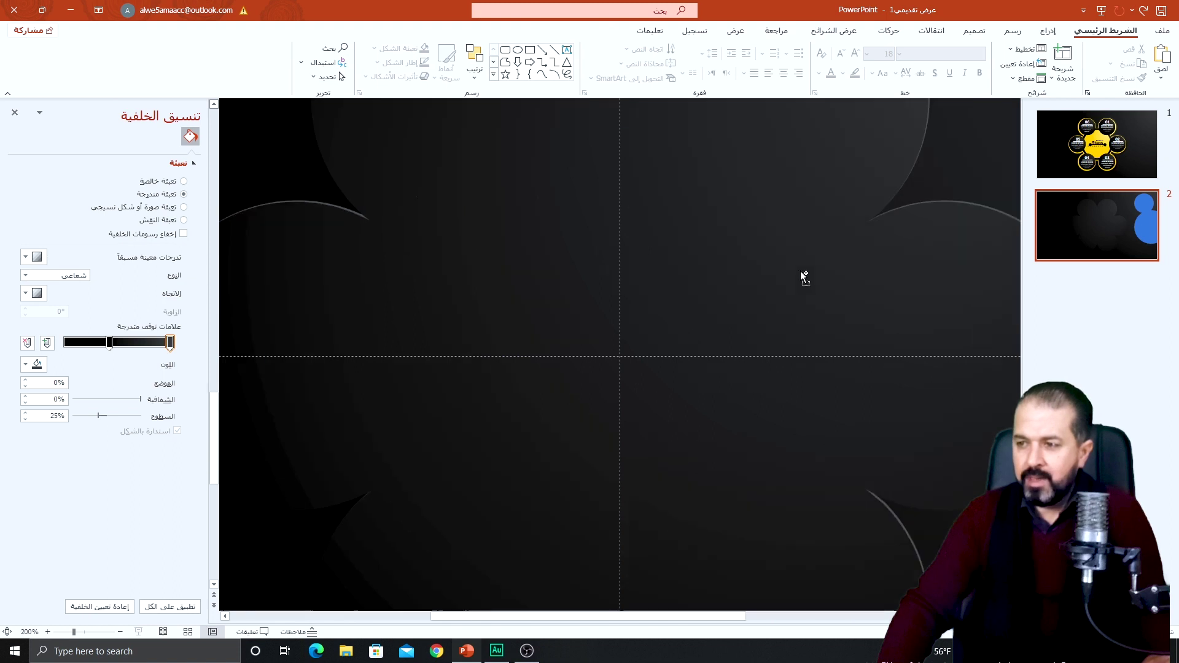
pyautogui.scroll(-1, 847, 246)
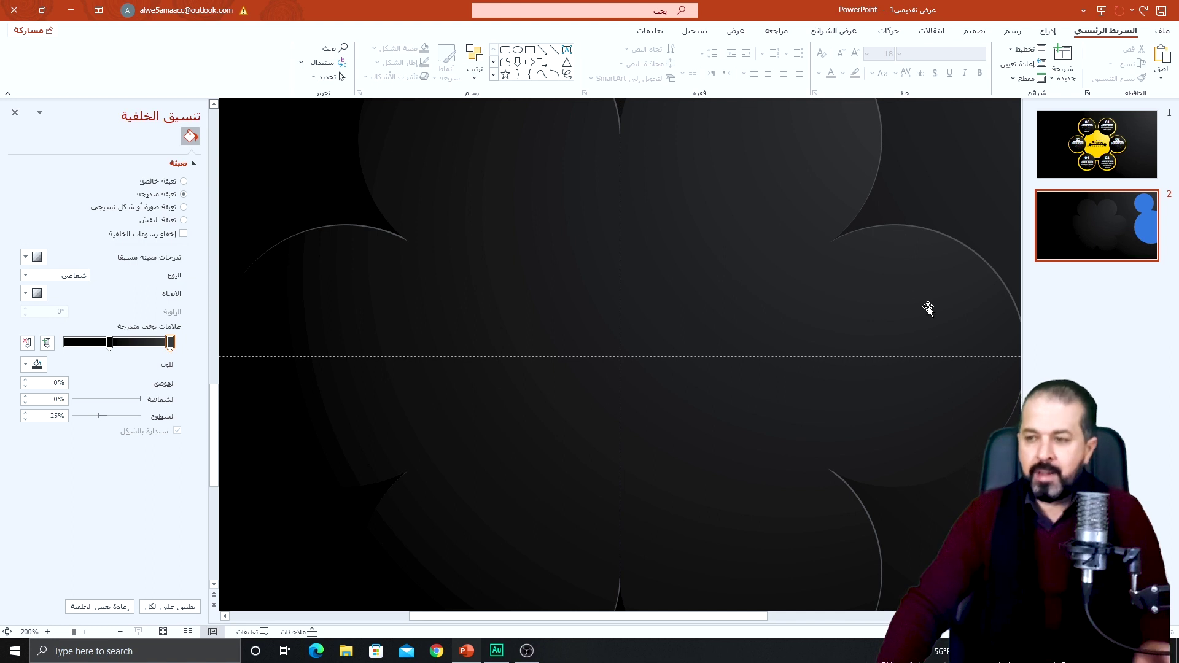
pyautogui.scroll(-2, 898, 209)
pyautogui.click(918, 199)
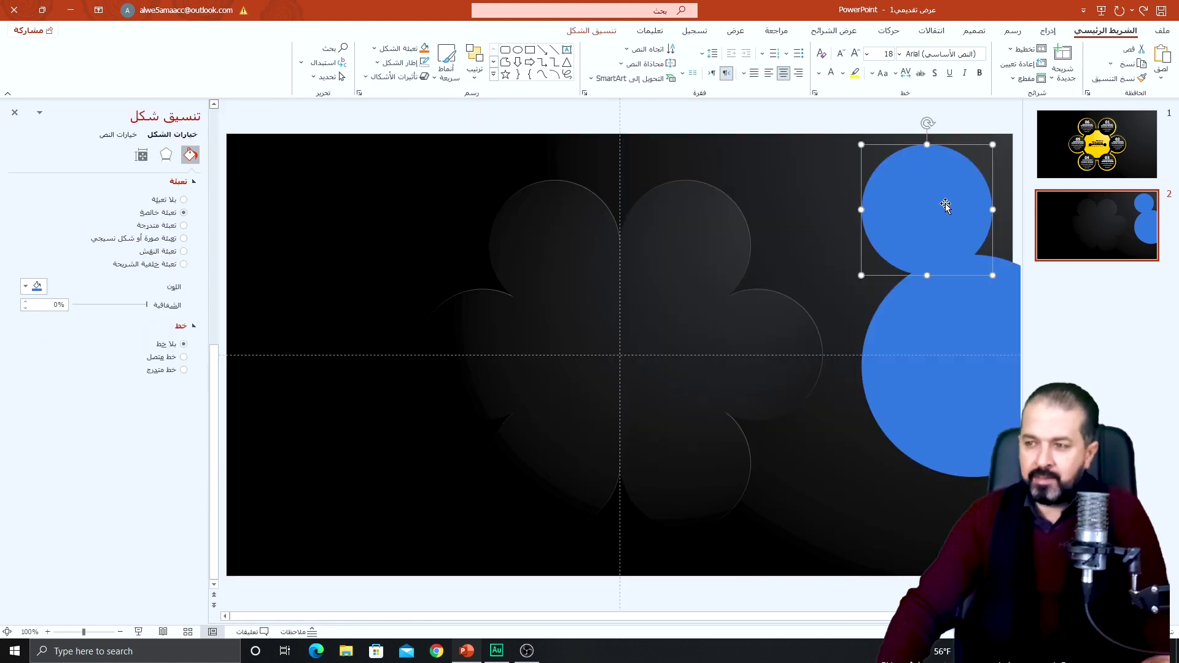
# Copy the spare circle onto the flower, shrink it slightly, and duplicate it into six petal positions
pyautogui.moveTo(944, 196); pyautogui.dragTo(702, 228)
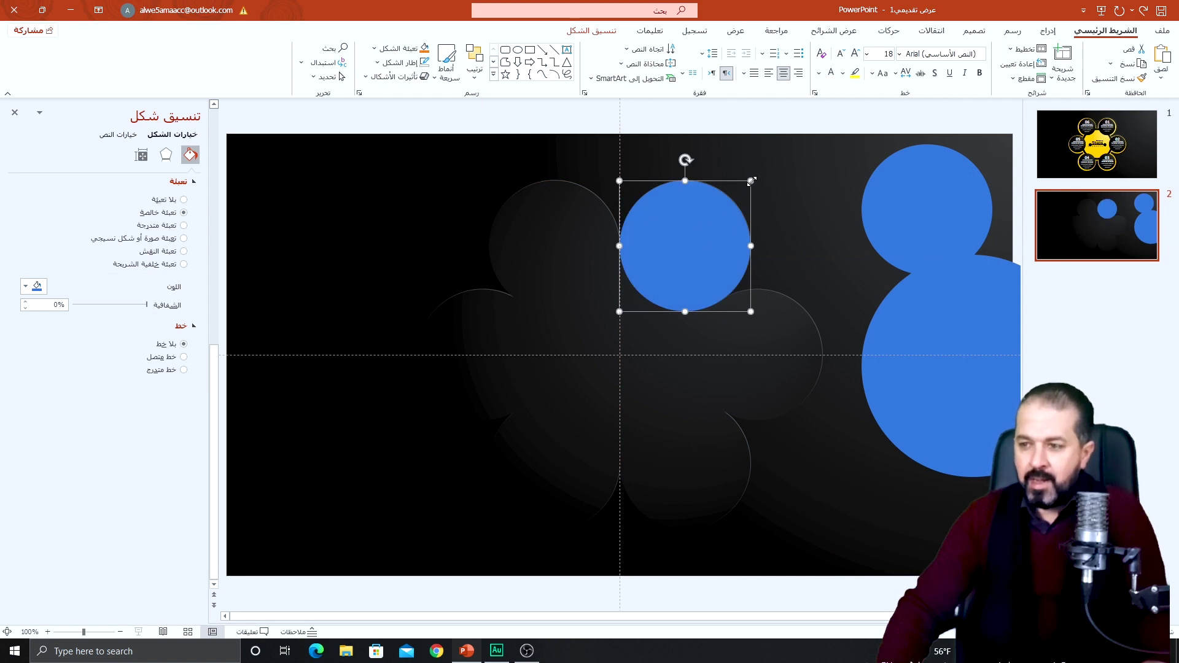
pyautogui.click(752, 180)
pyautogui.moveTo(741, 188); pyautogui.dragTo(744, 188)
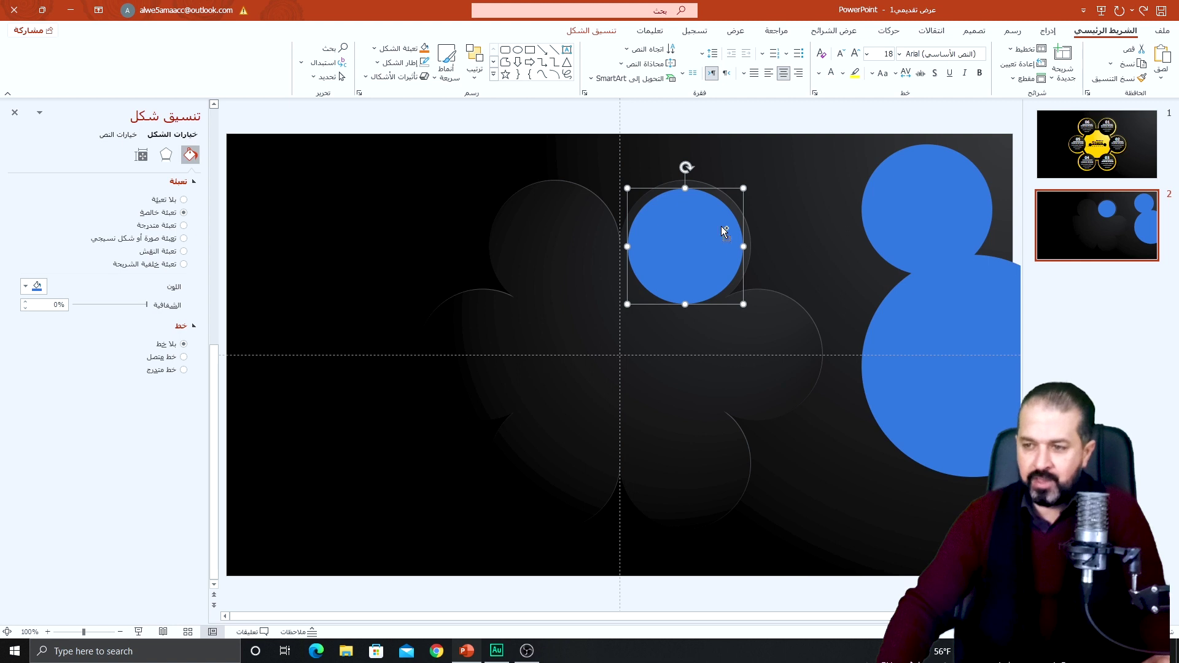
pyautogui.moveTo(717, 245); pyautogui.dragTo(593, 246)
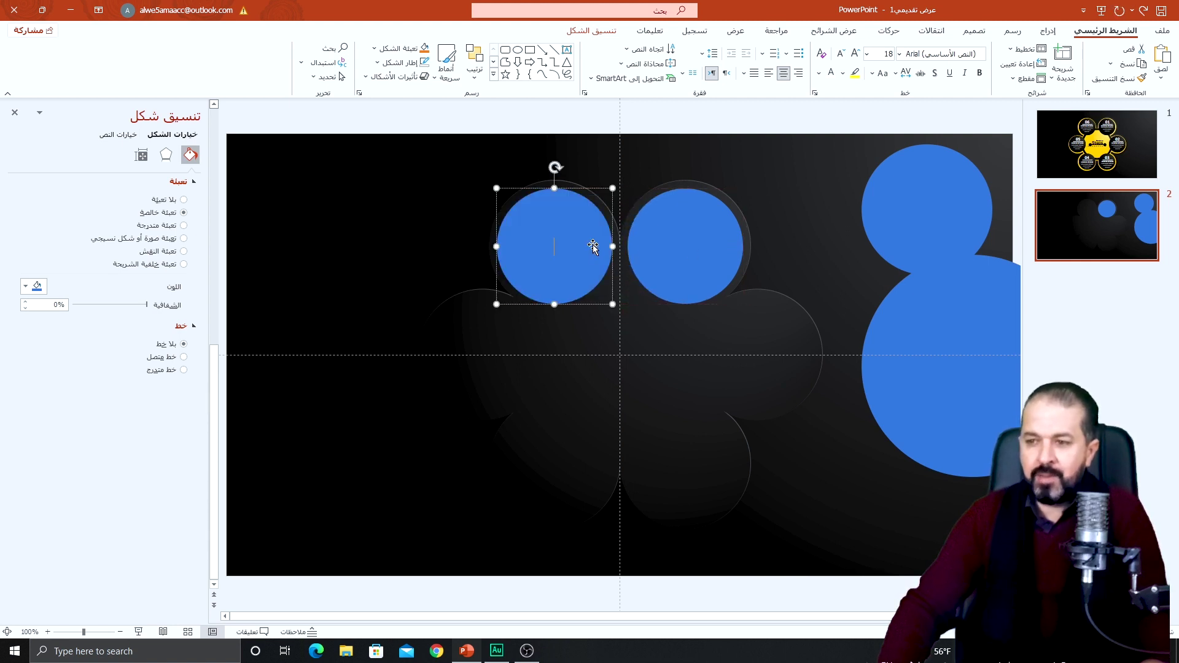
pyautogui.keyDown('shift'); pyautogui.click(686, 252); pyautogui.keyUp('shift')
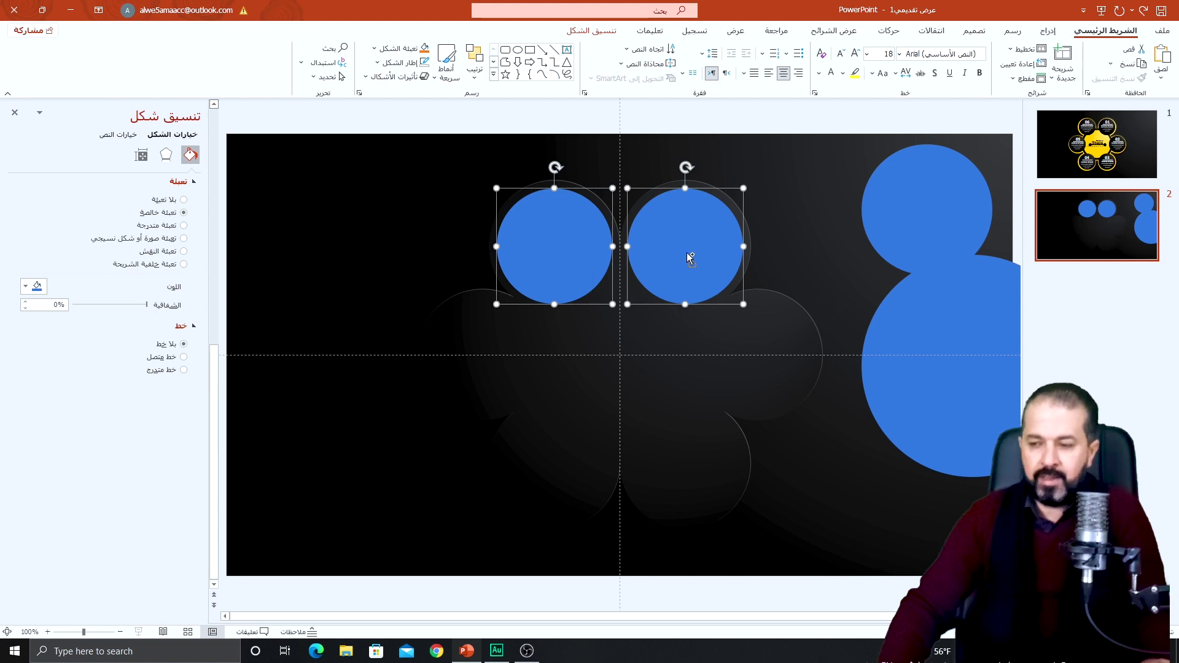
pyautogui.moveTo(699, 225); pyautogui.dragTo(693, 442)
pyautogui.click(700, 263)
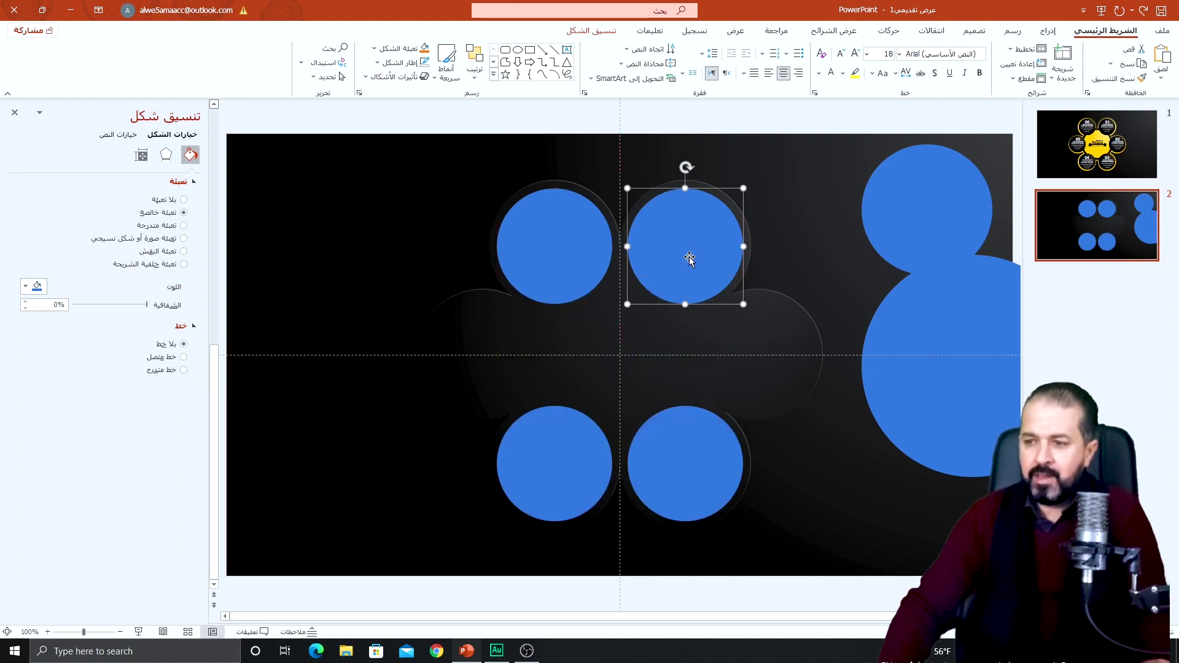
pyautogui.moveTo(690, 256)
pyautogui.mouseDown()
pyautogui.moveTo(768, 358)
pyautogui.moveTo(519, 339)
pyautogui.mouseUp()
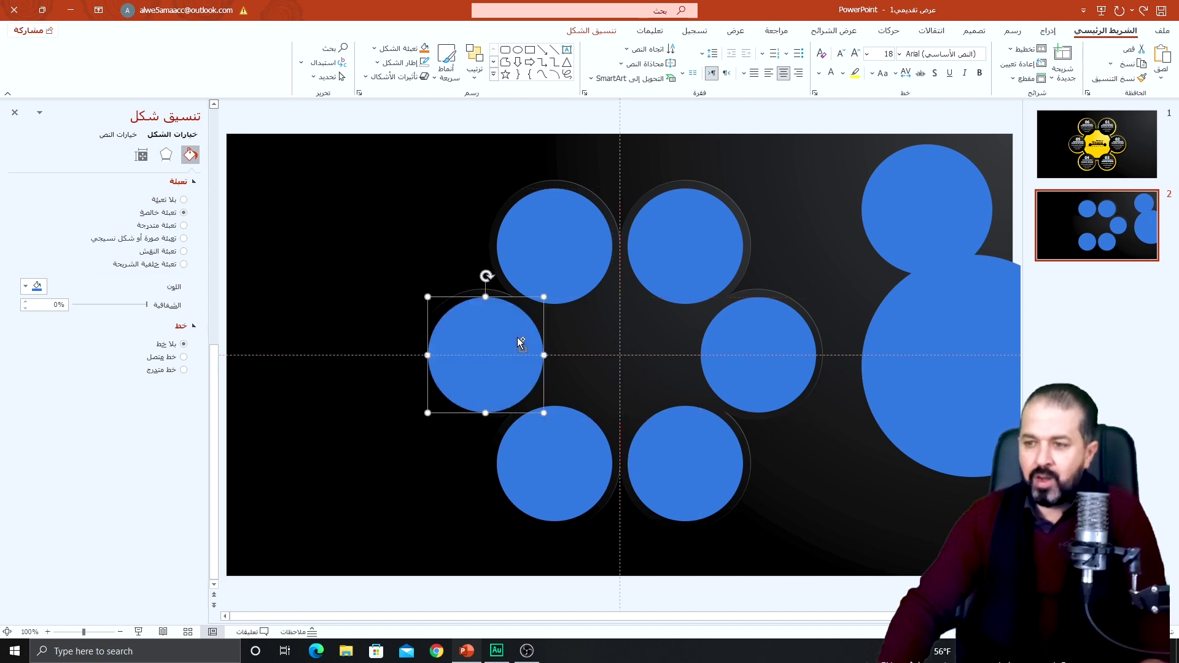
pyautogui.click(472, 253)
# Copy the big circle into the ring and centre it horizontally and vertically on the slide
pyautogui.click(948, 315)
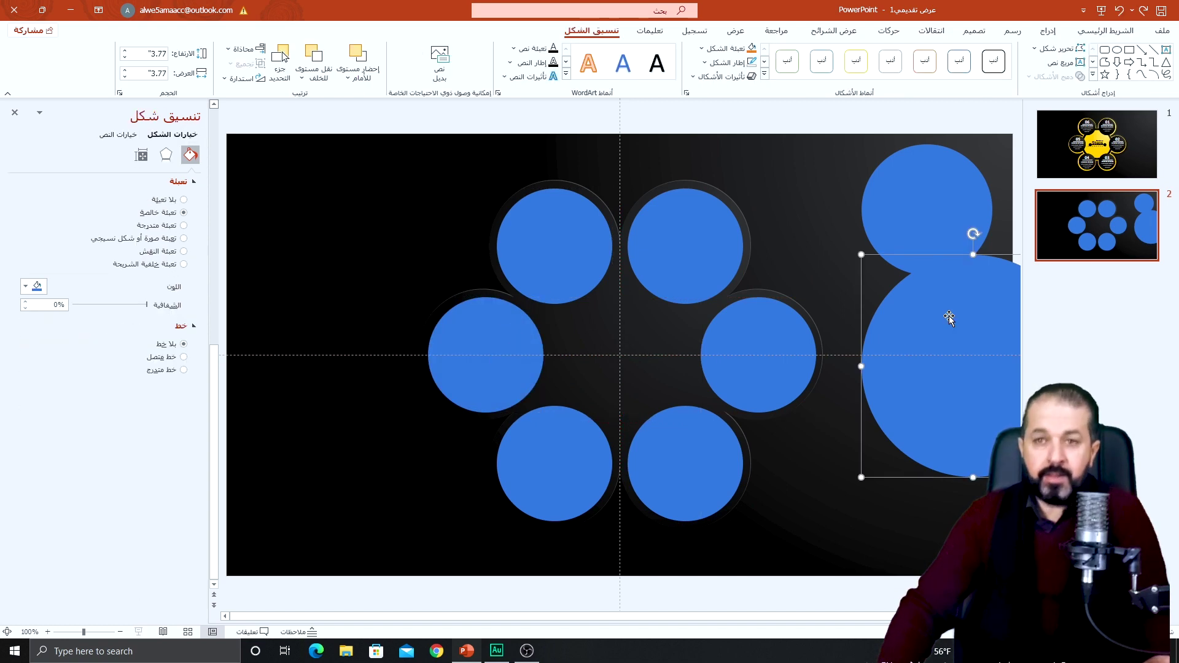
pyautogui.moveTo(960, 311); pyautogui.dragTo(650, 290)
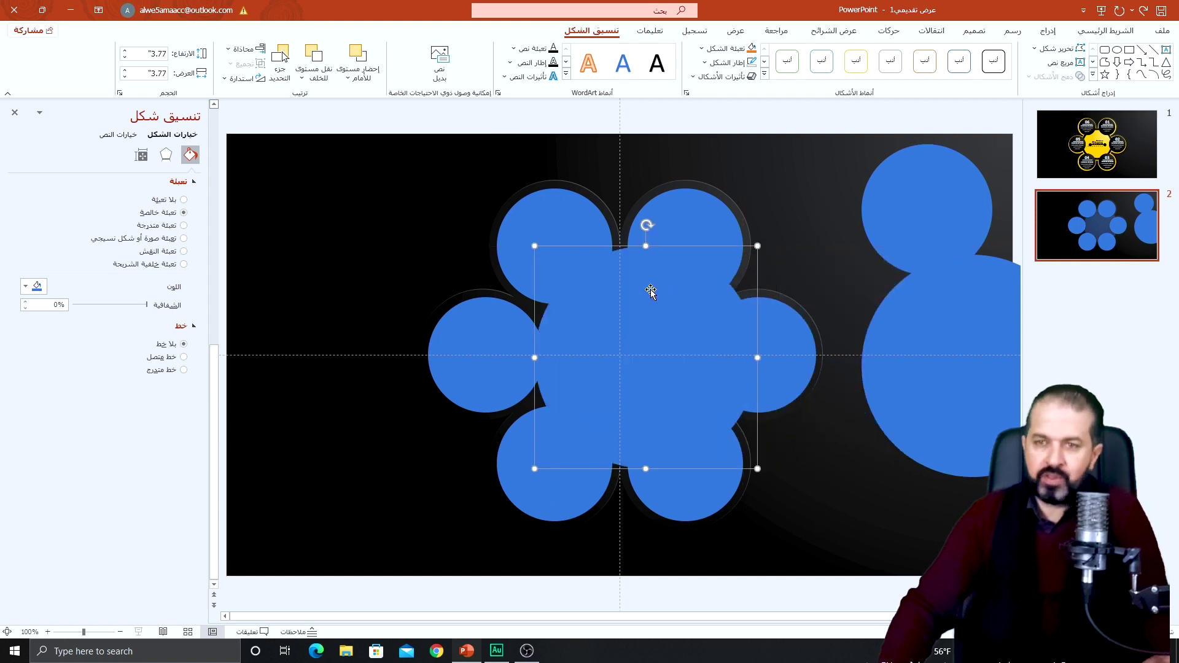
pyautogui.click(242, 49)
pyautogui.click(239, 75)
pyautogui.click(243, 49)
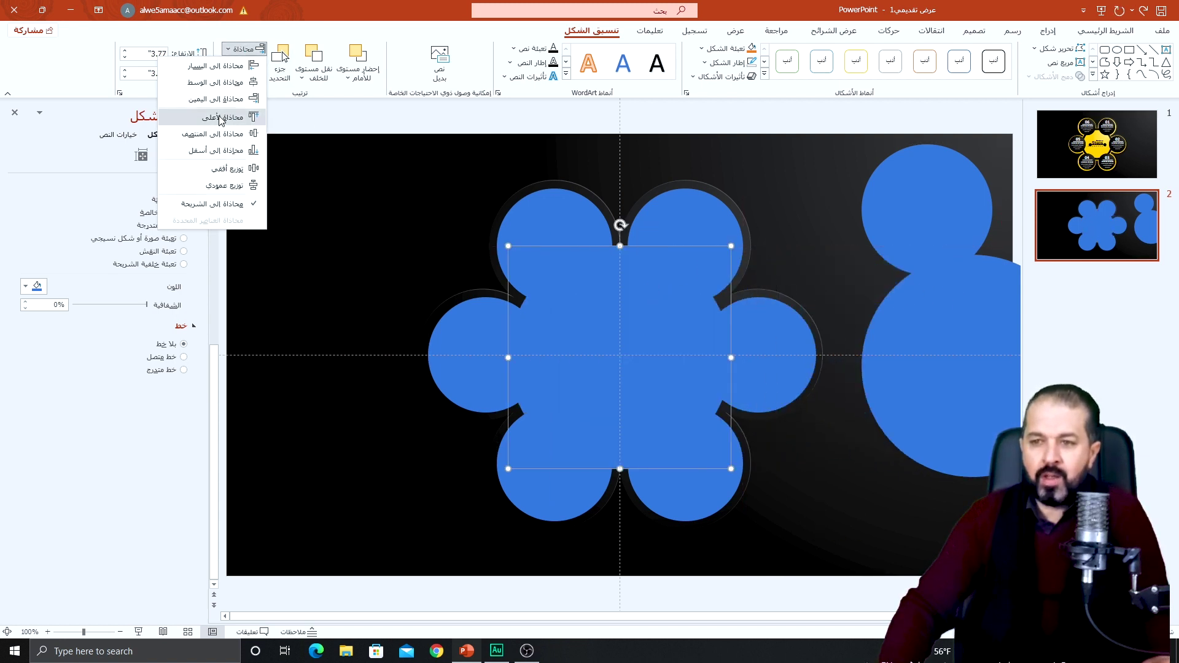
pyautogui.click(239, 115)
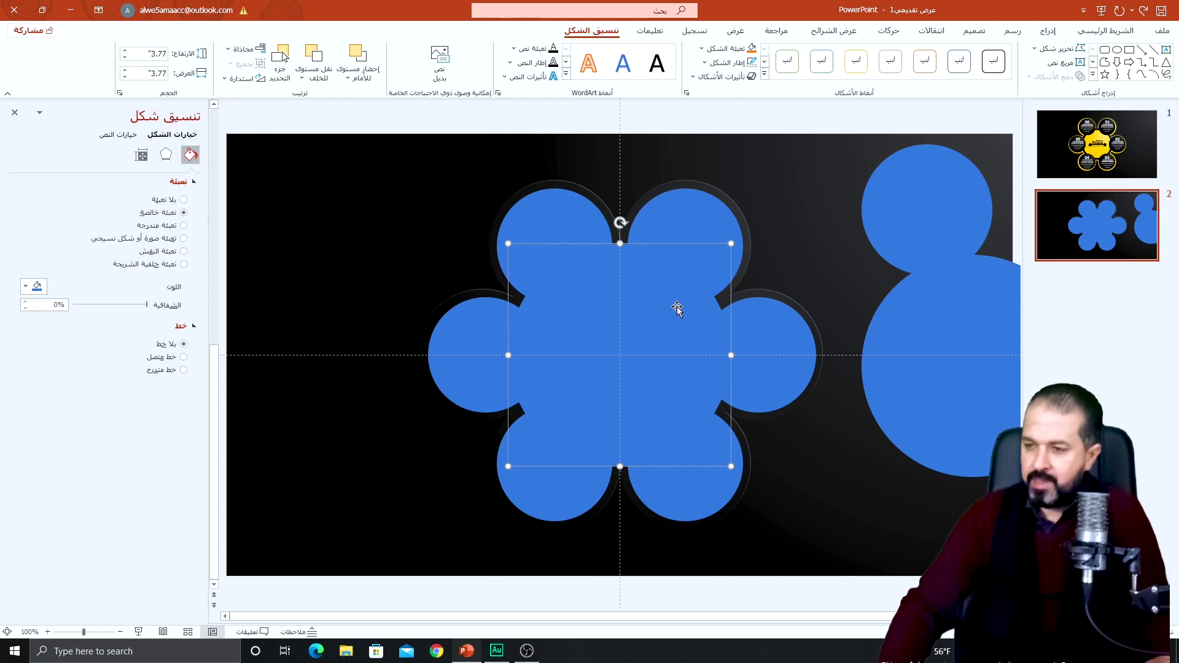
# Select the six ring circles with the centre circle, union them, and give the result a gradient fill
pyautogui.keyDown('shift'); pyautogui.click(557, 231); pyautogui.keyUp('shift')
pyautogui.keyDown('shift'); pyautogui.click(716, 230); pyautogui.keyUp('shift')
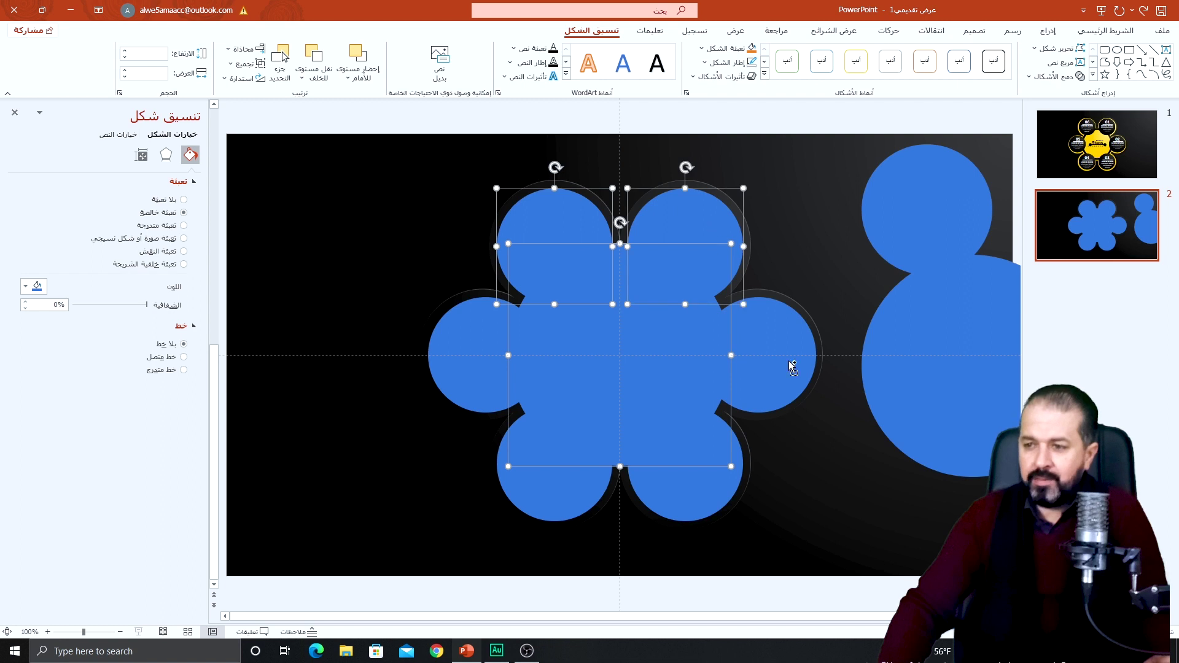
pyautogui.keyDown('shift'); pyautogui.click(795, 367); pyautogui.keyUp('shift')
pyautogui.keyDown('shift'); pyautogui.click(690, 479); pyautogui.keyUp('shift')
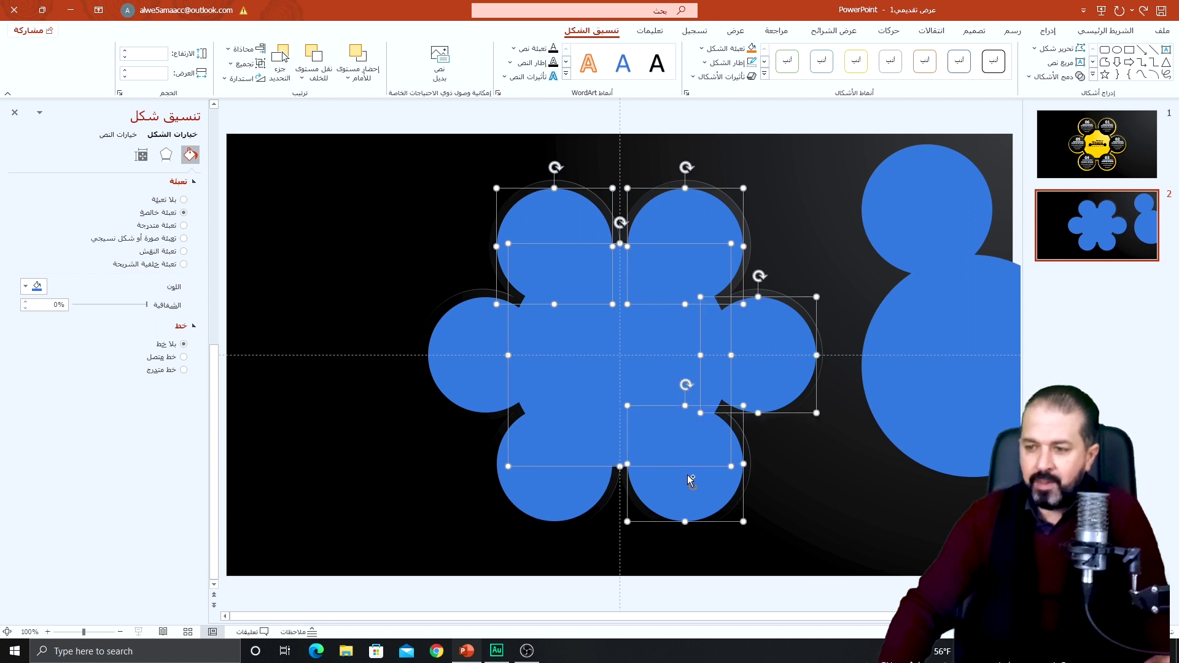
pyautogui.keyDown('shift'); pyautogui.click(589, 492); pyautogui.keyUp('shift')
pyautogui.keyDown('shift'); pyautogui.click(485, 345); pyautogui.keyUp('shift')
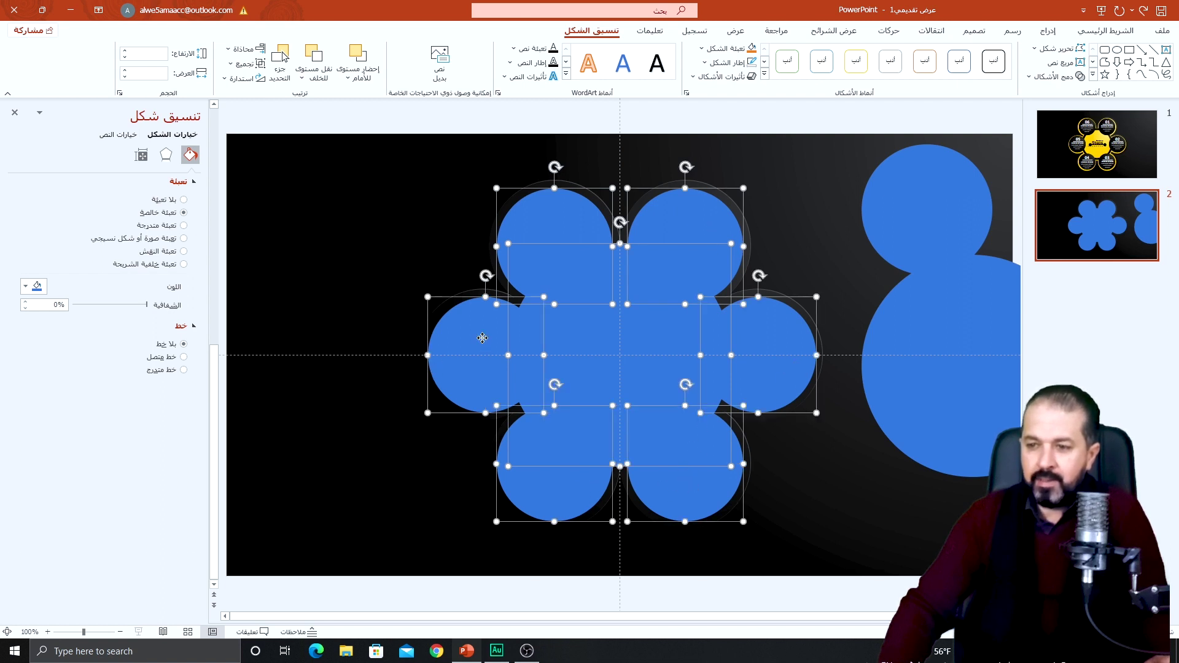
pyautogui.click(1065, 83)
pyautogui.click(1062, 97)
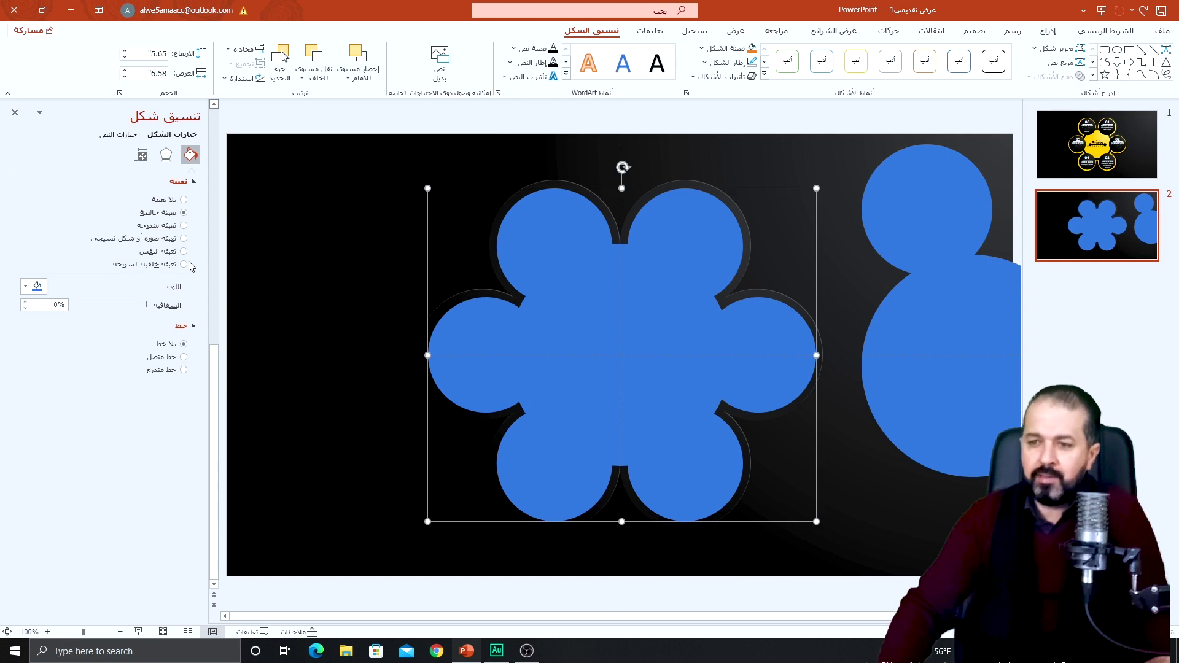
pyautogui.click(160, 228)
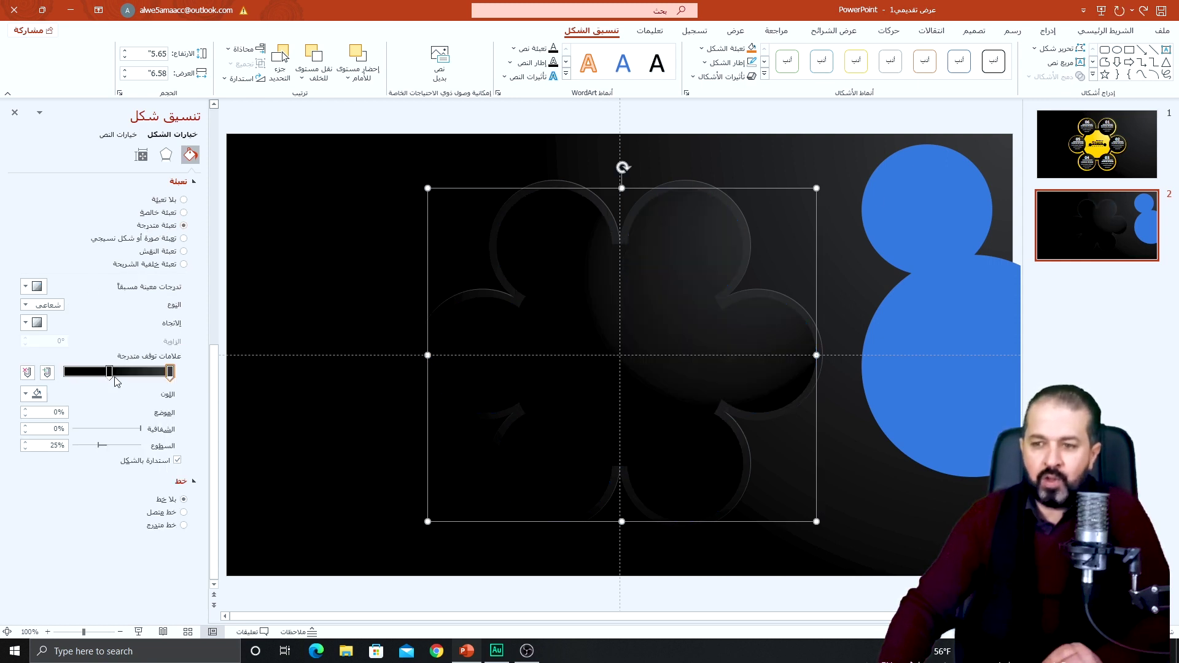
# Set the flower's gradient stops to green and cyan, shift the middle stop left, and move the blue circle beside it
pyautogui.click(27, 394)
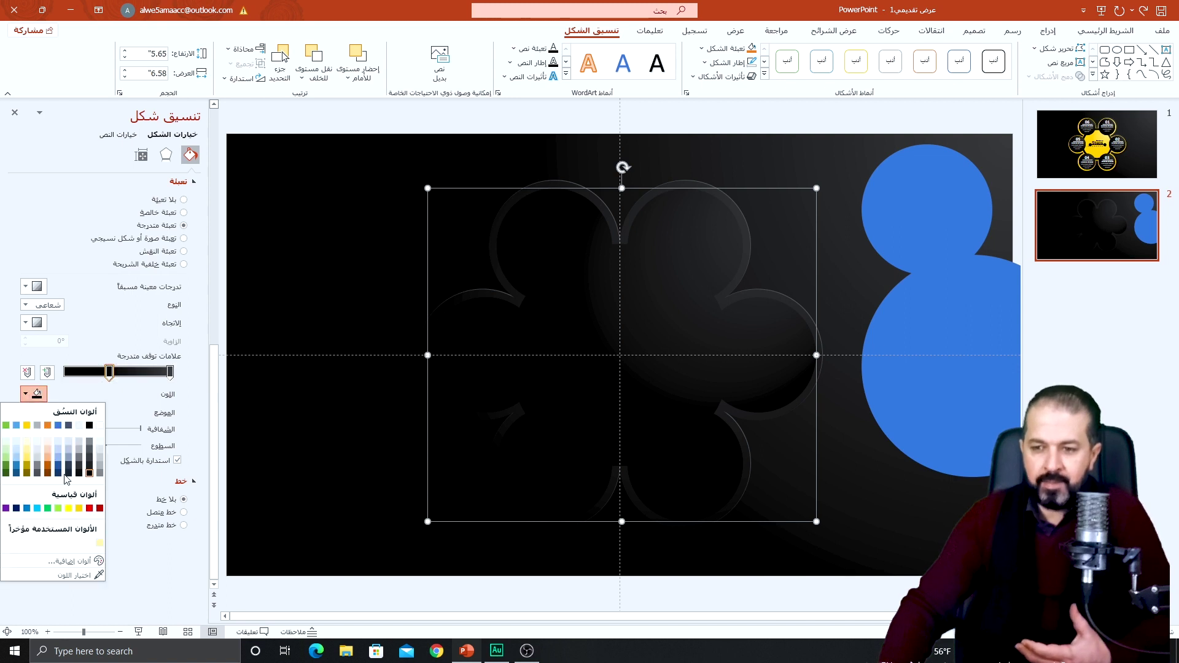
pyautogui.click(53, 509)
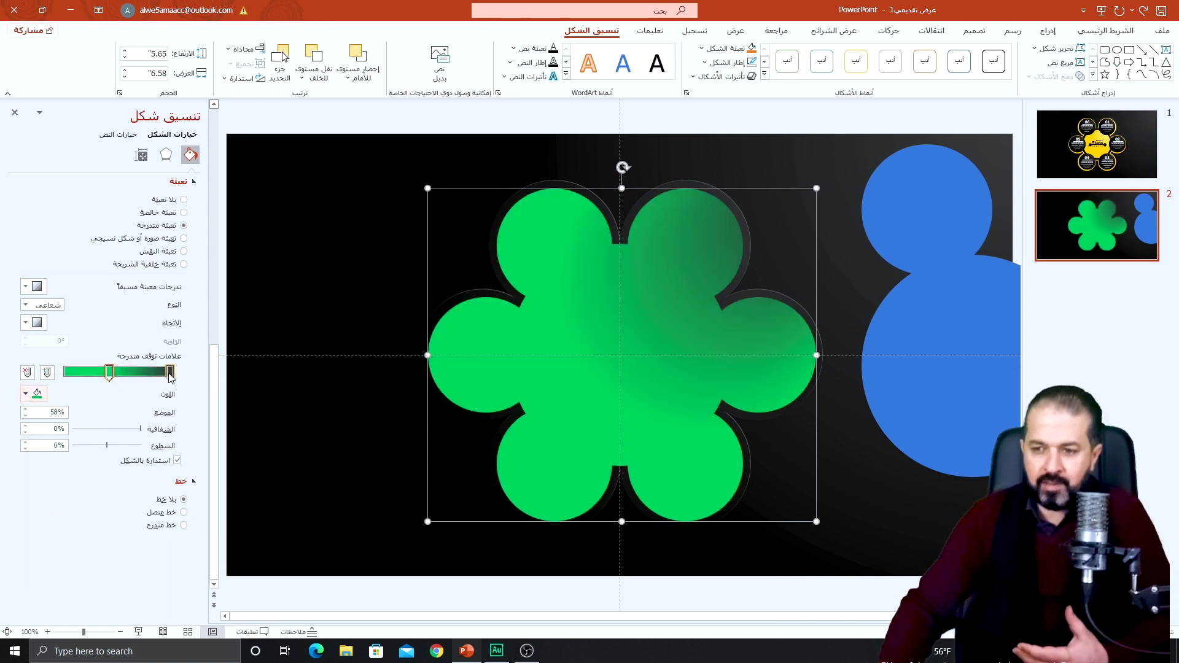
pyautogui.click(27, 394)
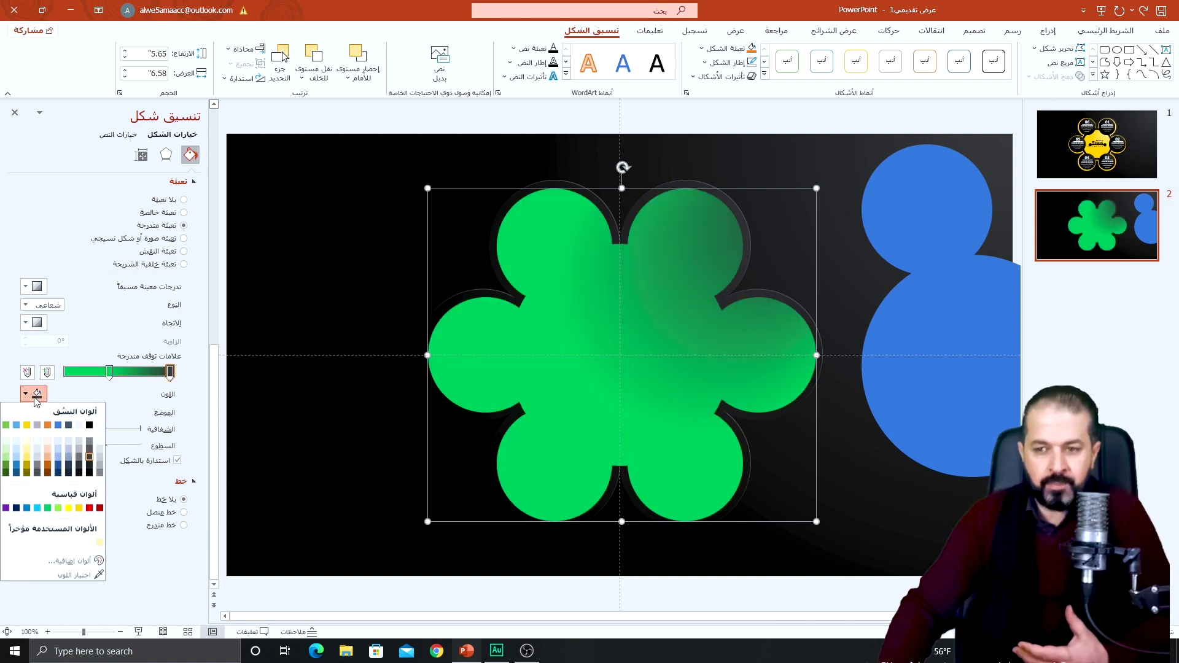
pyautogui.click(40, 519)
pyautogui.moveTo(109, 372); pyautogui.dragTo(96, 376)
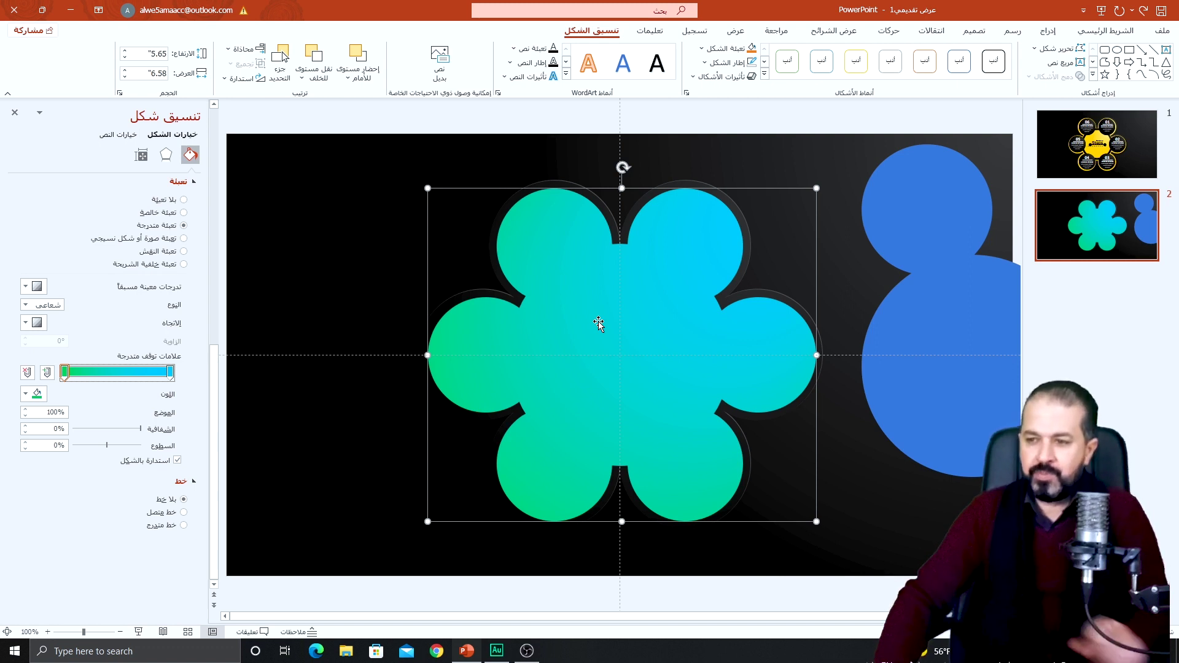
pyautogui.moveTo(968, 314); pyautogui.dragTo(750, 275)
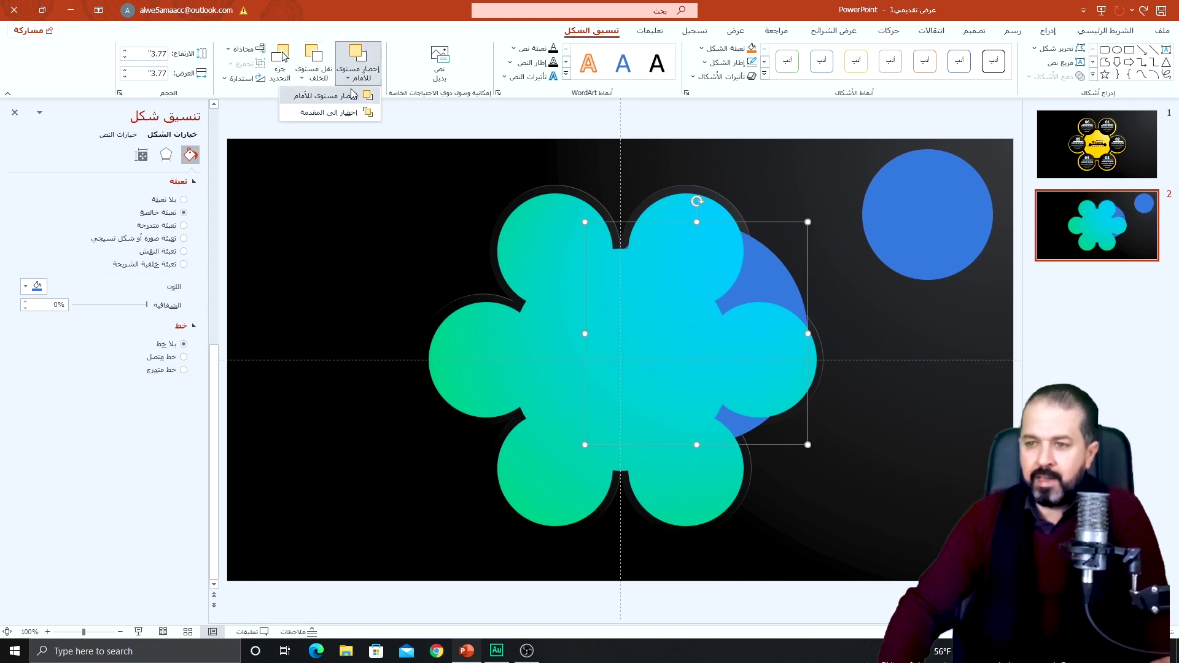
# Bring the blue circle forward and align it to the slide's center and middle
pyautogui.click(358, 64)
pyautogui.moveTo(692, 282); pyautogui.dragTo(616, 310)
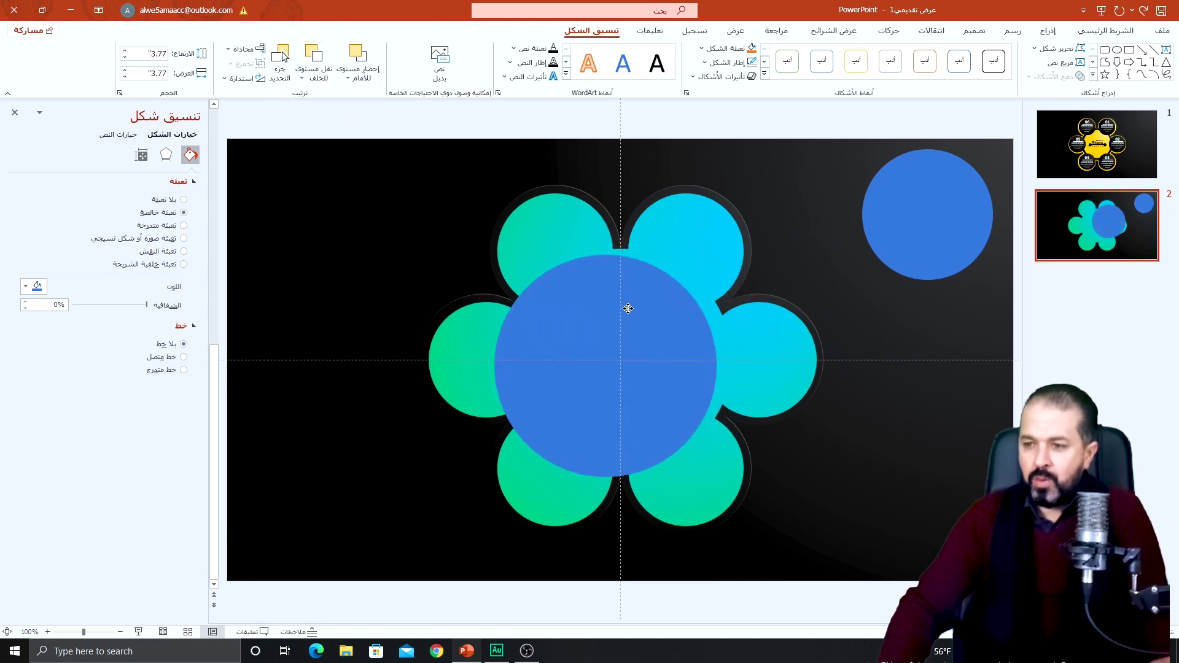
pyautogui.click(243, 48)
pyautogui.click(228, 82)
pyautogui.click(242, 49)
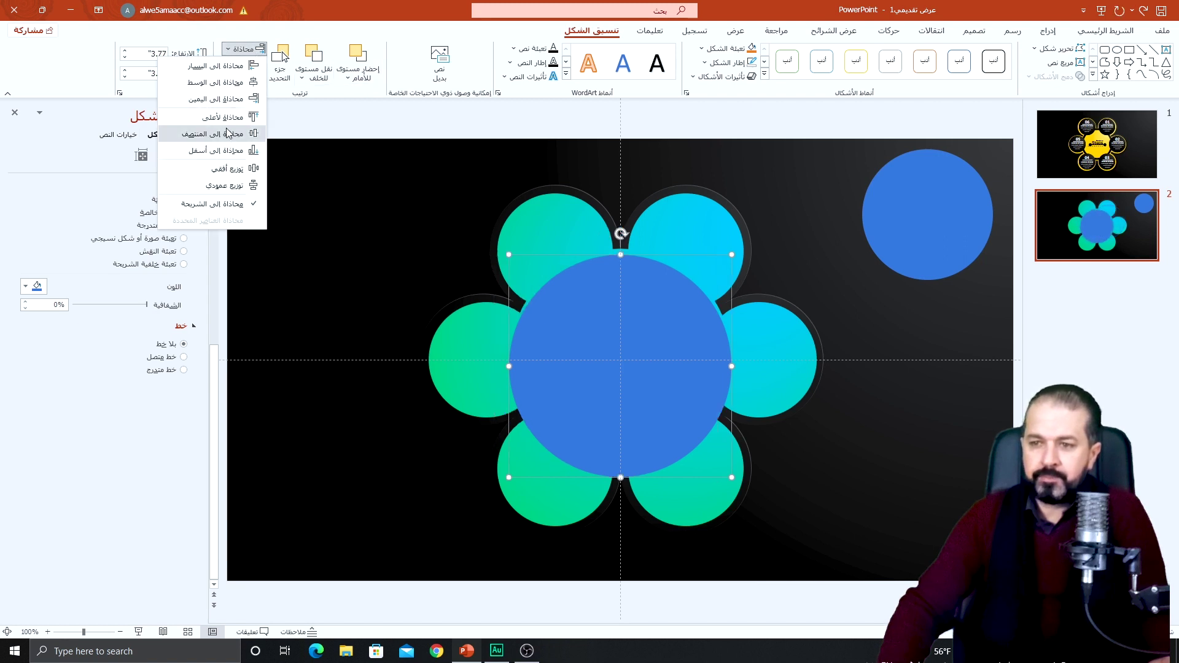
pyautogui.click(222, 134)
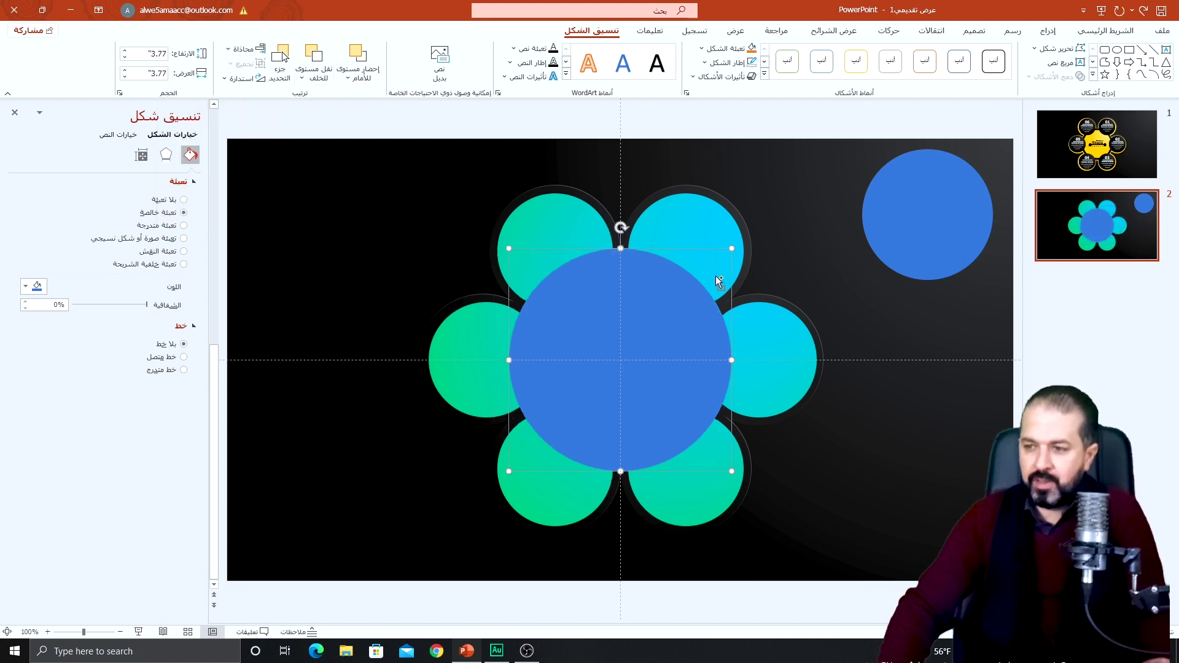
# Enlarge the centred circle to 3.57" and copy it to the right
pyautogui.moveTo(733, 249); pyautogui.dragTo(718, 262)
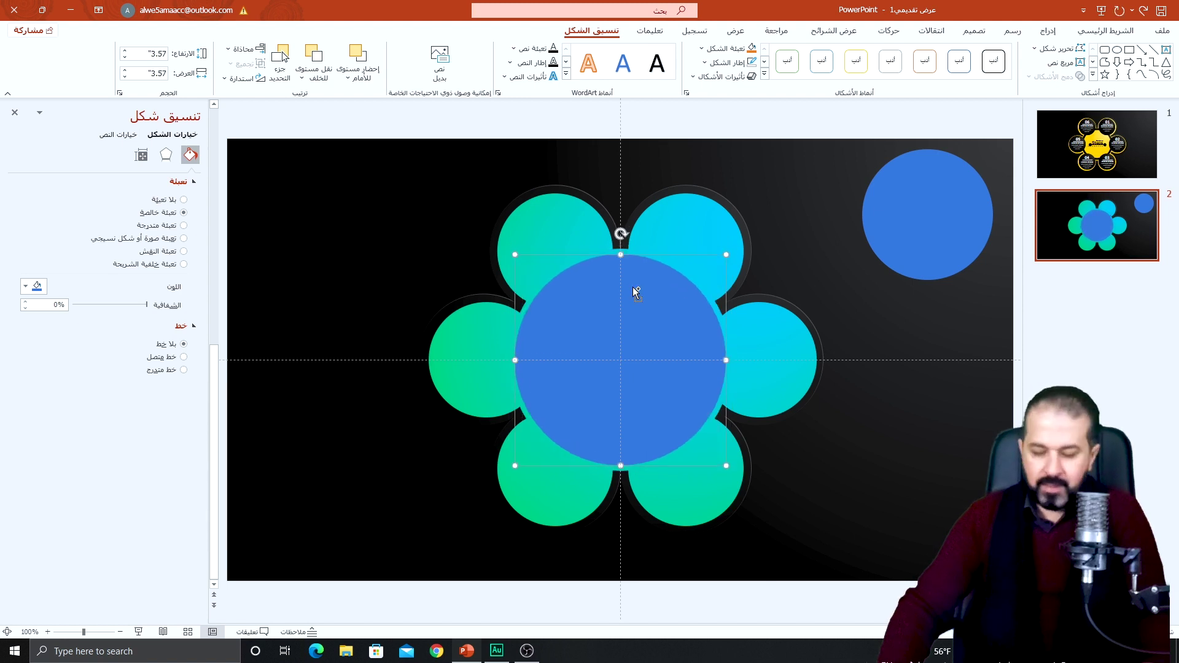
pyautogui.moveTo(590, 289); pyautogui.dragTo(853, 310)
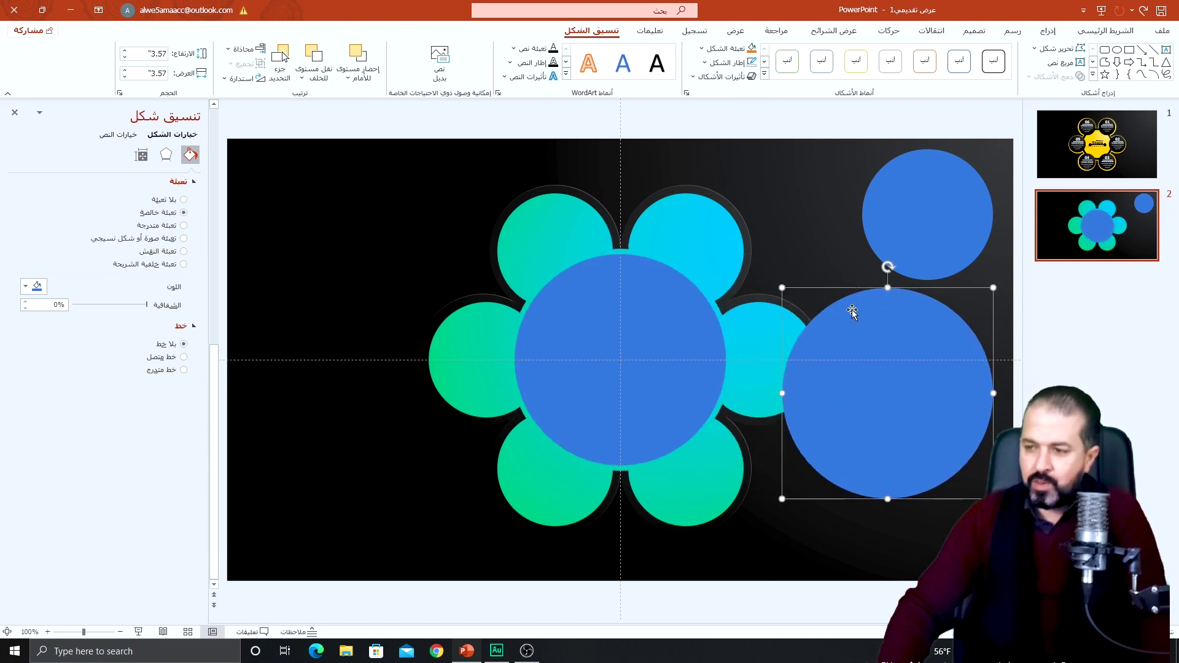
pyautogui.click(625, 290)
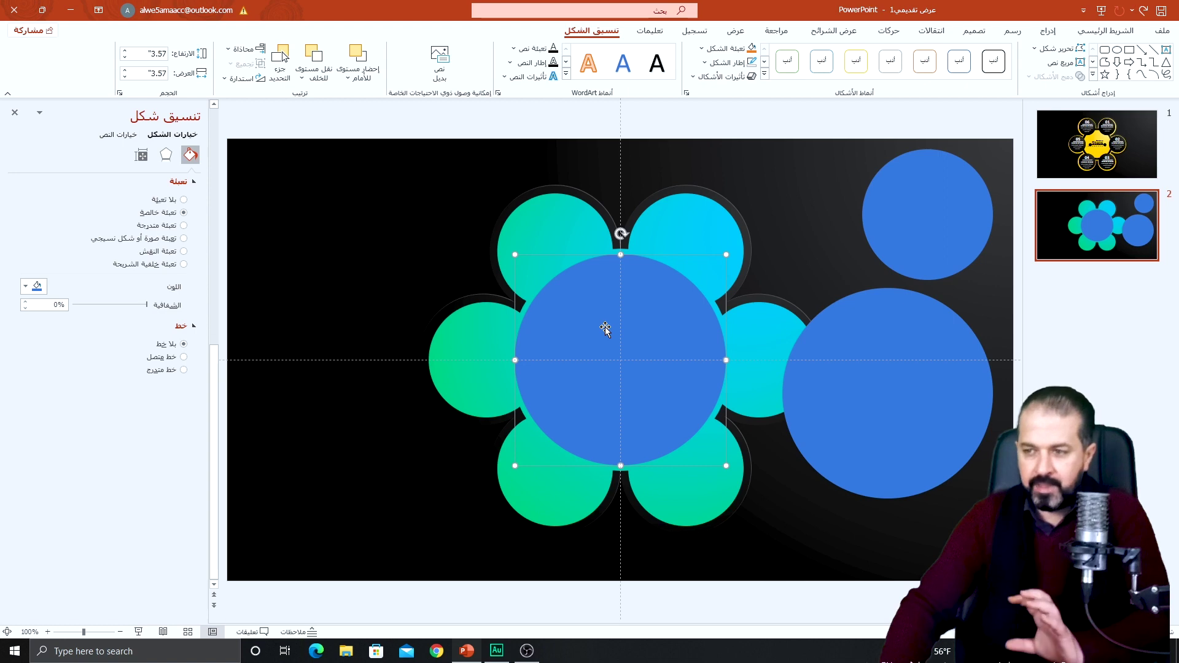
# Copy the flower's formatting onto the central circle with Format Painter
pyautogui.click(697, 187)
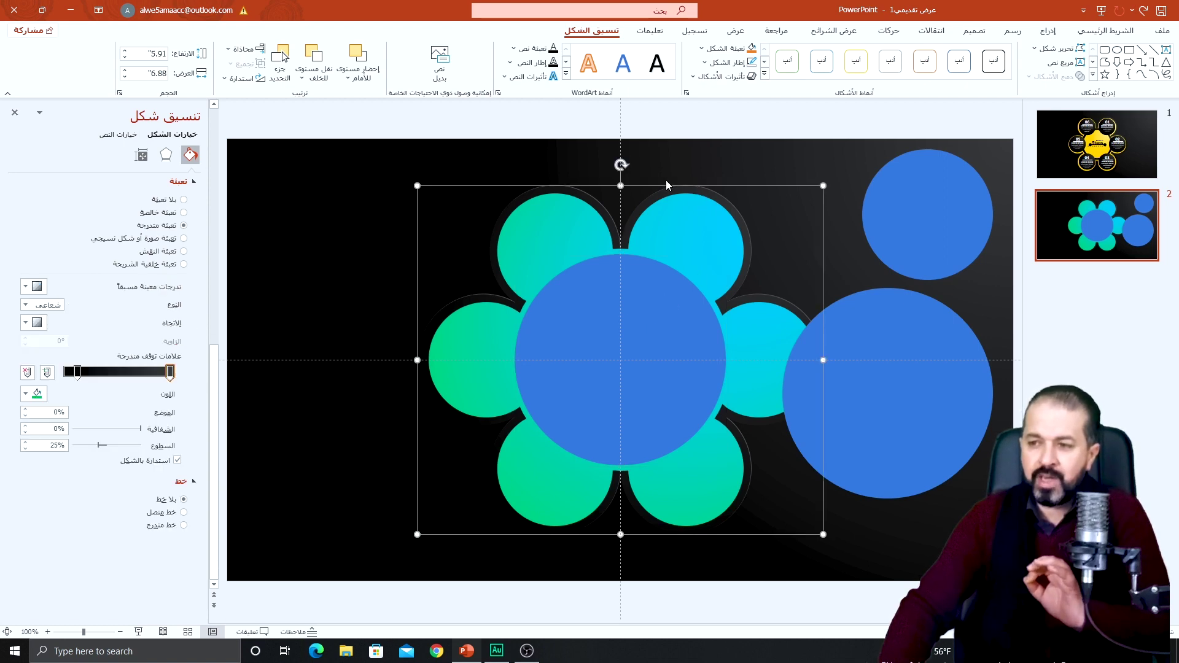
pyautogui.click(1106, 31)
pyautogui.click(1121, 79)
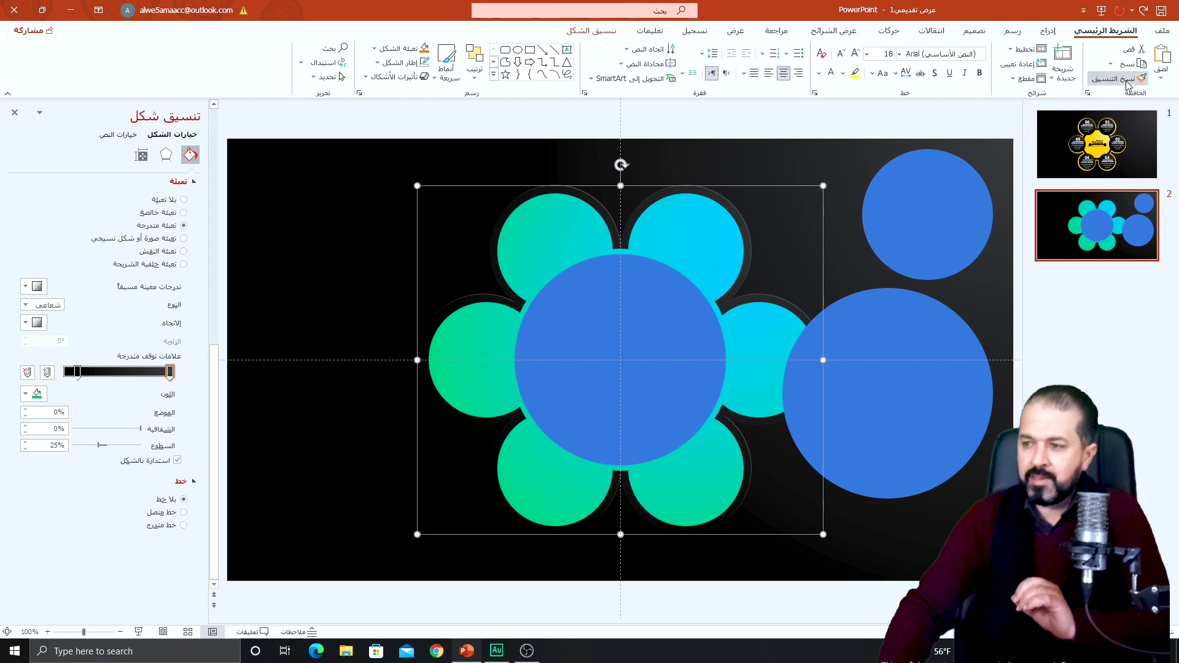
pyautogui.click(645, 320)
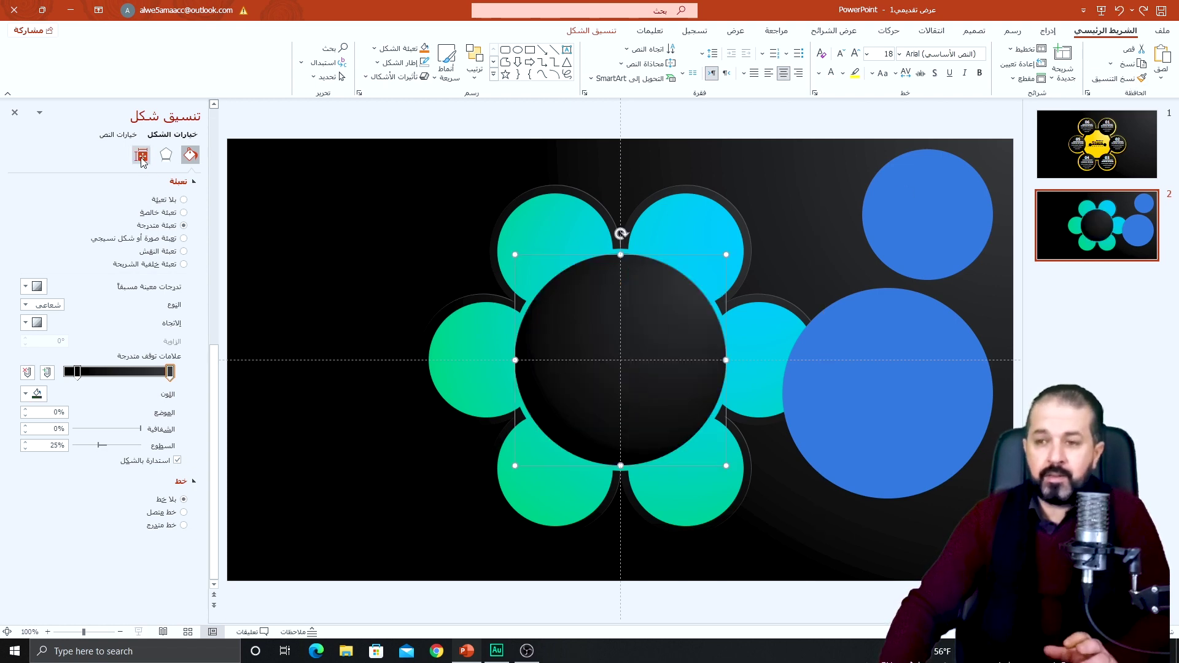
# Set the centre circle's shadow to 14% transparency, 98% size, 10 pt blur and 12 pt distance
pyautogui.click(166, 155)
pyautogui.click(35, 199)
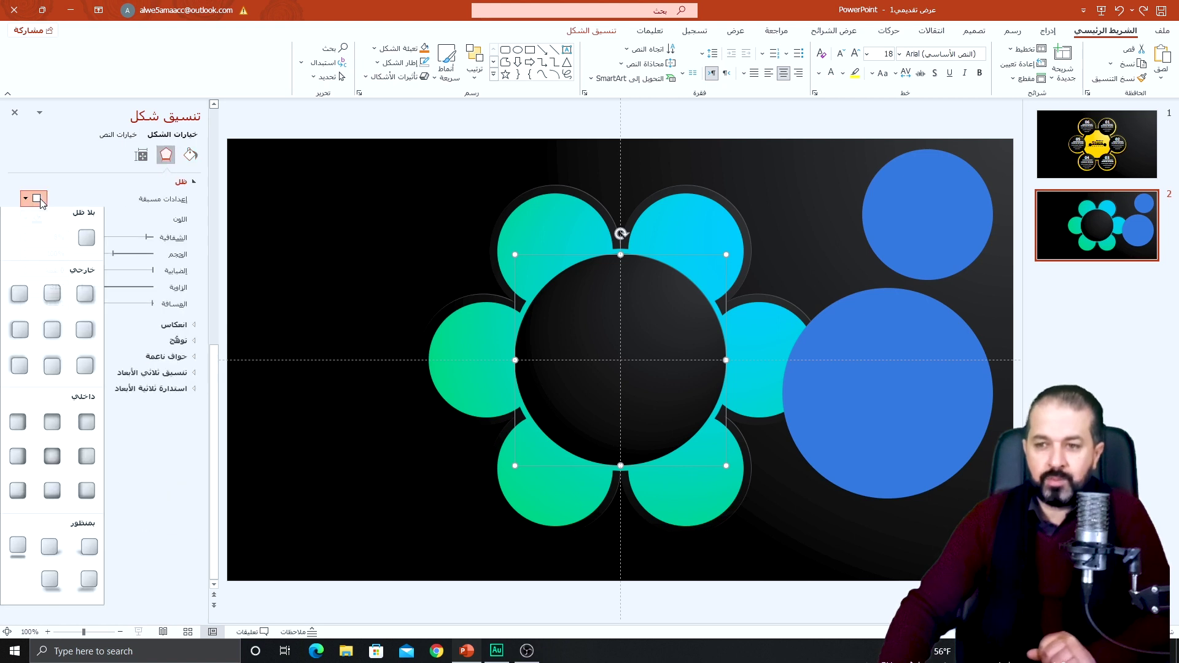
pyautogui.click(21, 305)
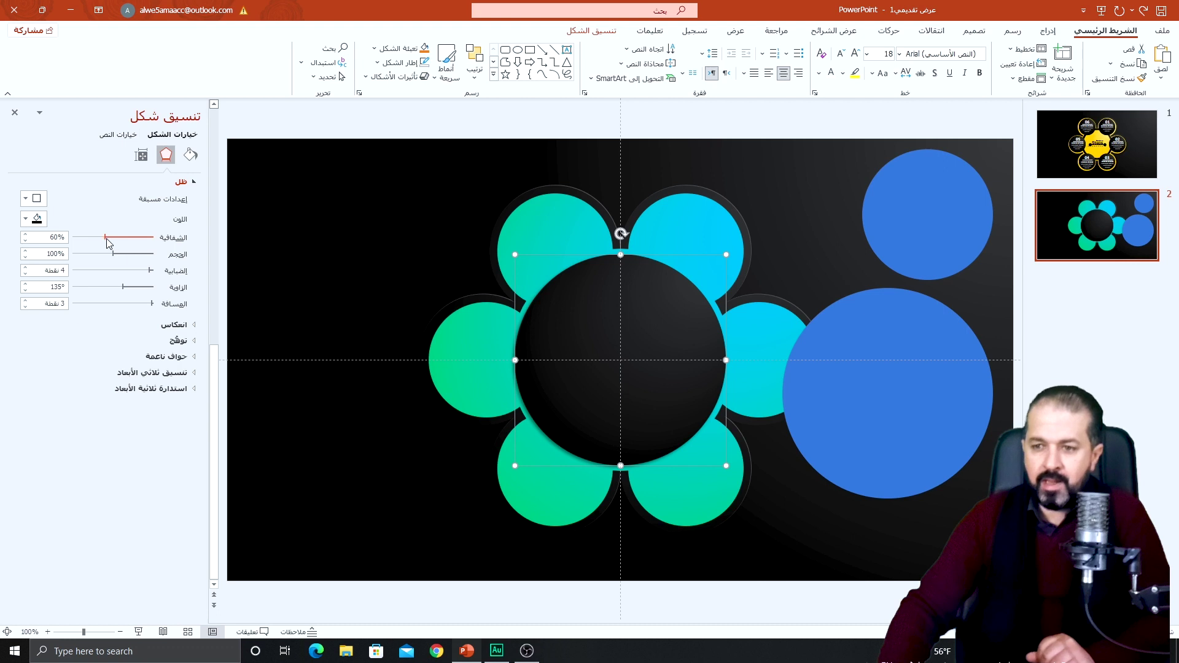
pyautogui.moveTo(120, 239)
pyautogui.mouseDown()
pyautogui.moveTo(143, 241)
pyautogui.moveTo(146, 271)
pyautogui.mouseUp()
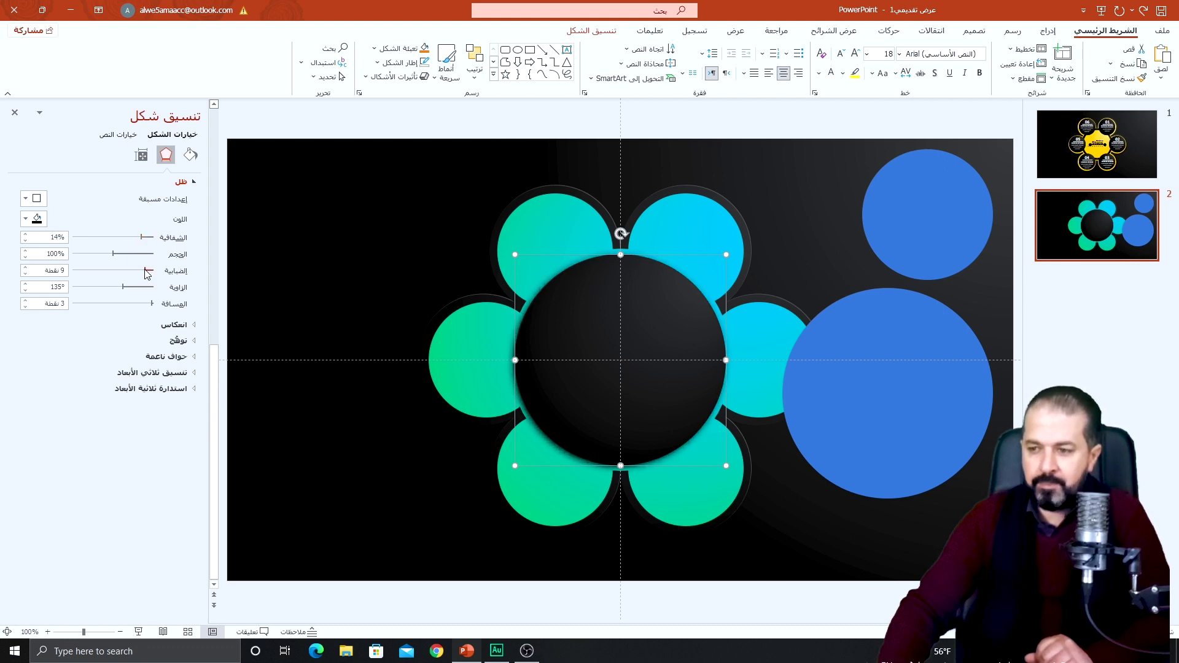
pyautogui.doubleClick(25, 301)
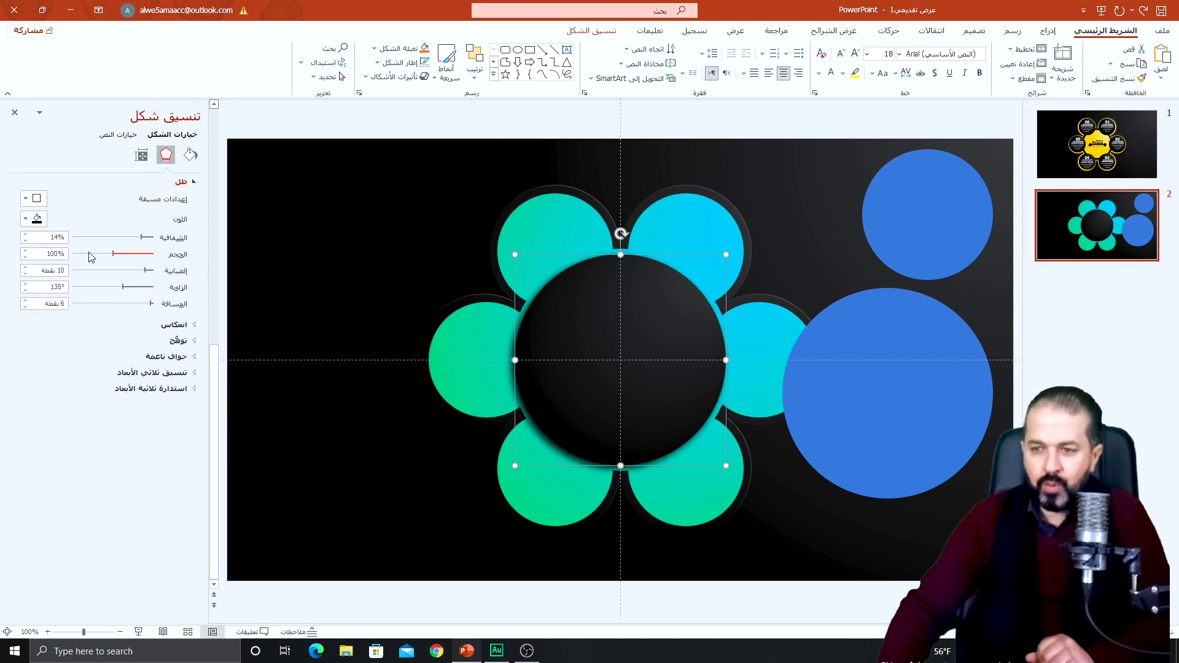
pyautogui.doubleClick(25, 257)
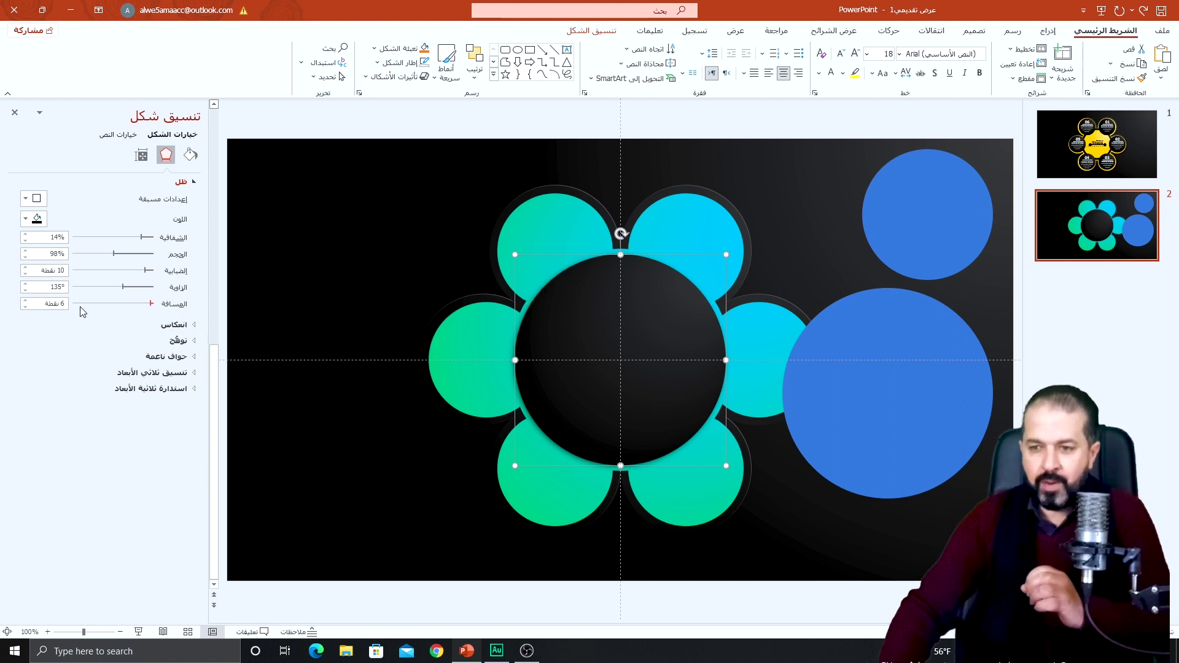
pyautogui.click(25, 301)
pyautogui.click(26, 301)
pyautogui.click(26, 300)
pyautogui.click(26, 300)
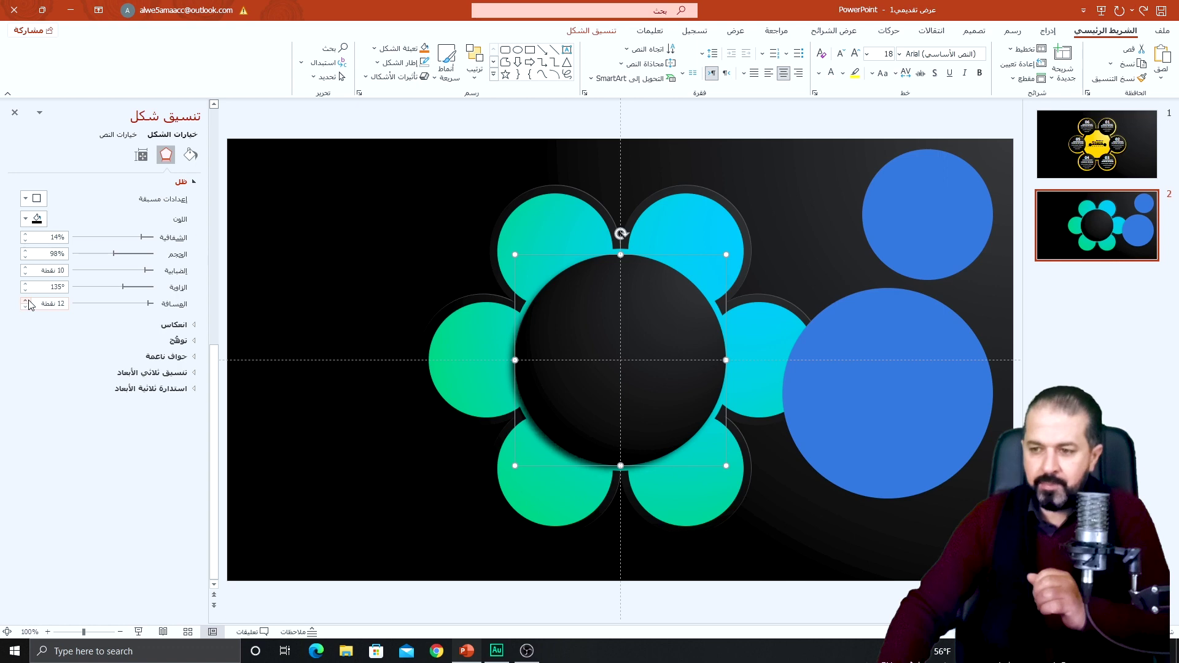
pyautogui.press('Escape')
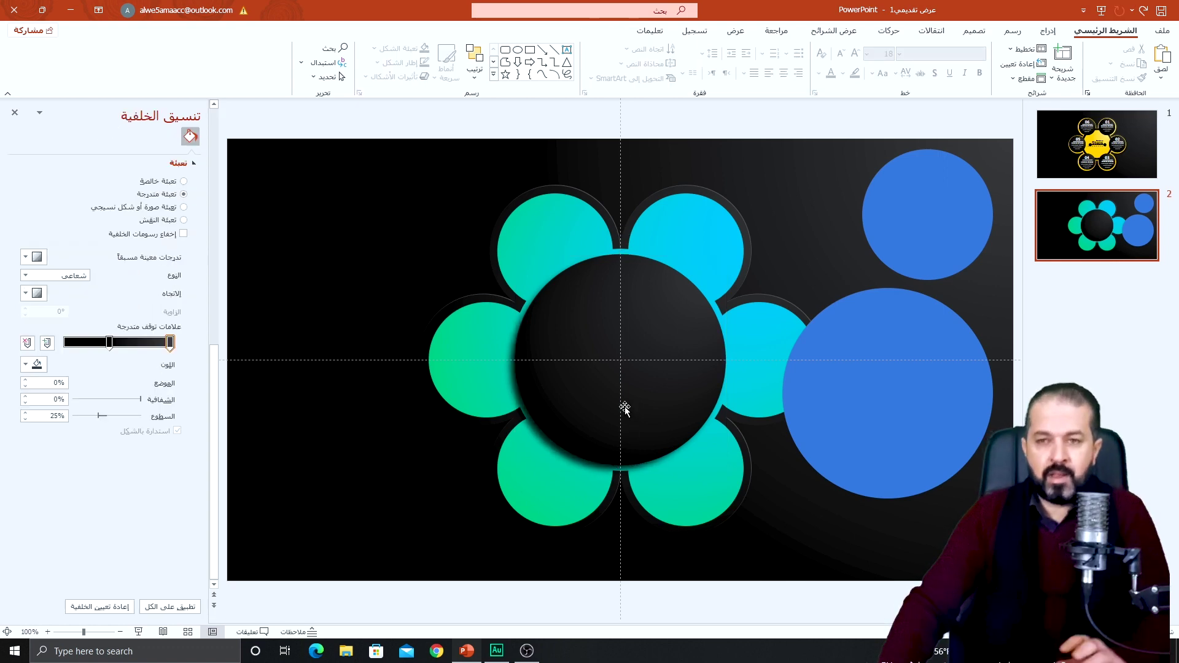
# Move the large blue circle onto the centre, align it to the middle, and shrink it to 3.25"
pyautogui.click(923, 348)
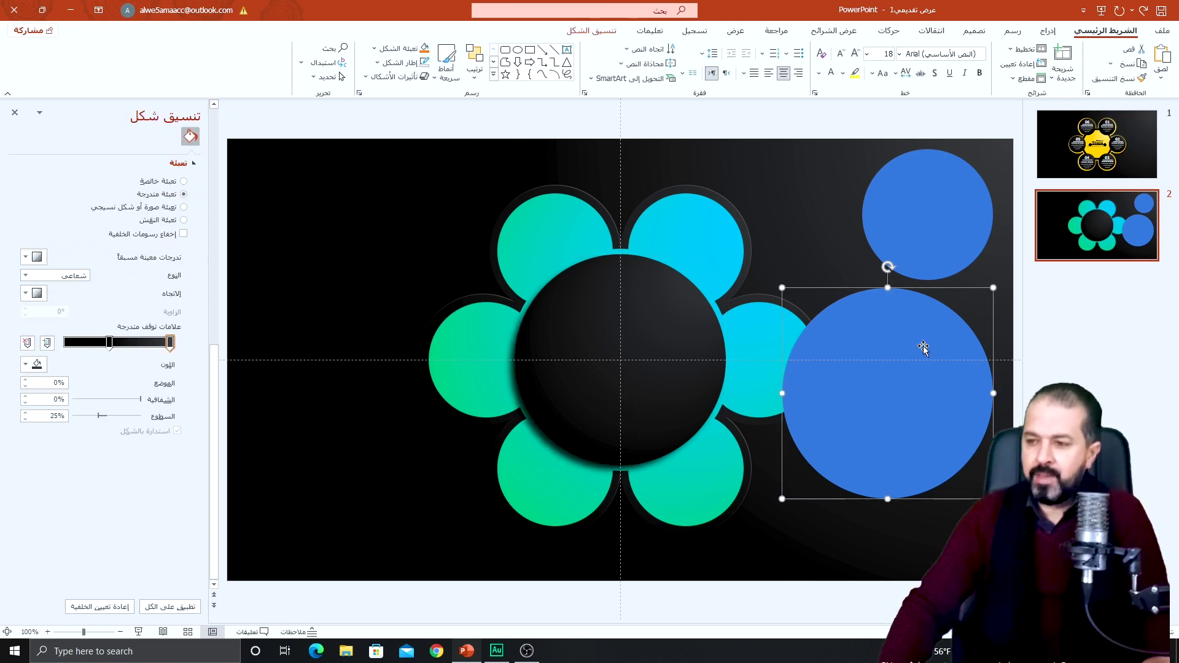
pyautogui.moveTo(910, 338); pyautogui.dragTo(641, 313)
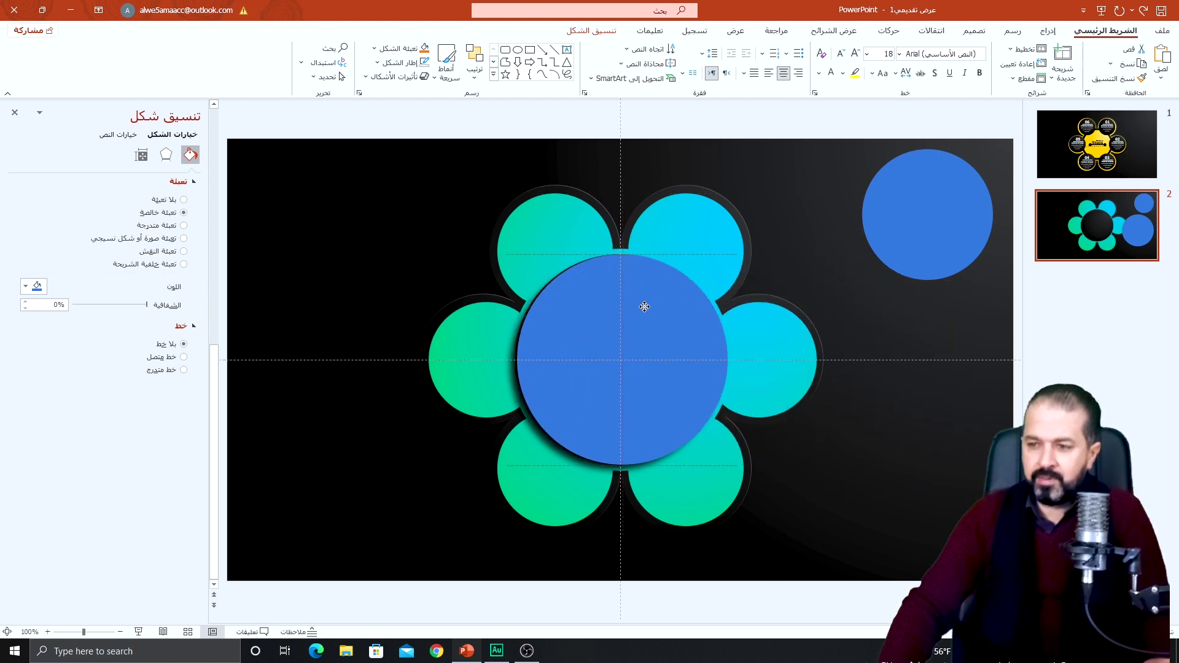
pyautogui.moveTo(641, 313); pyautogui.dragTo(642, 311)
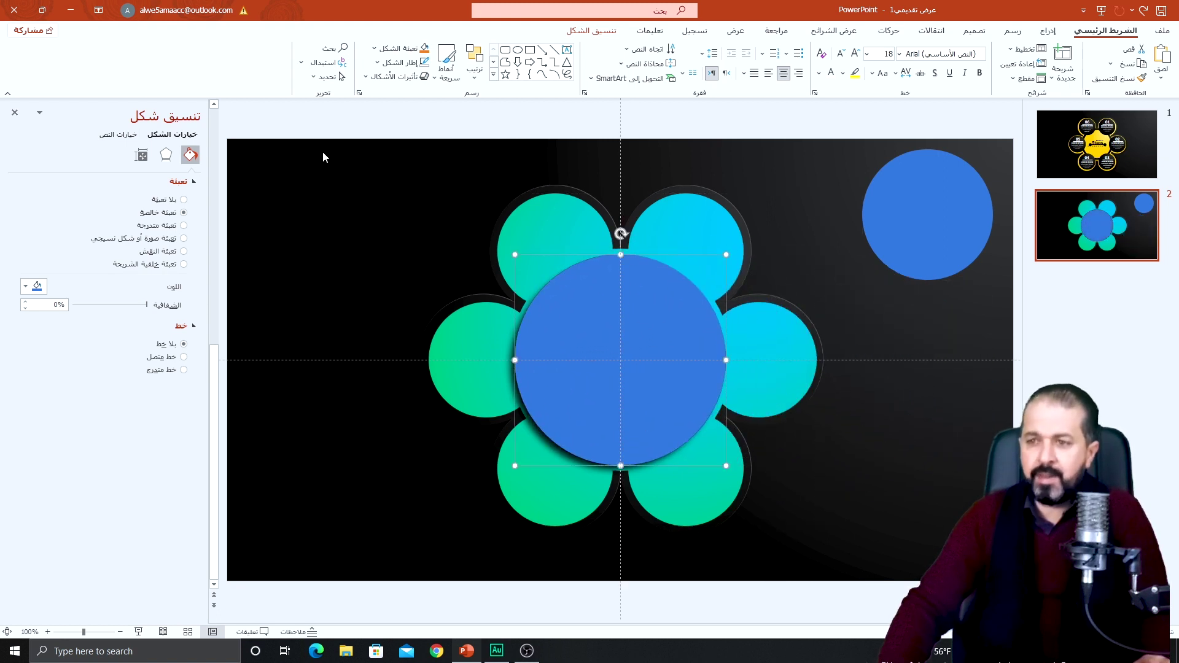
pyautogui.click(591, 31)
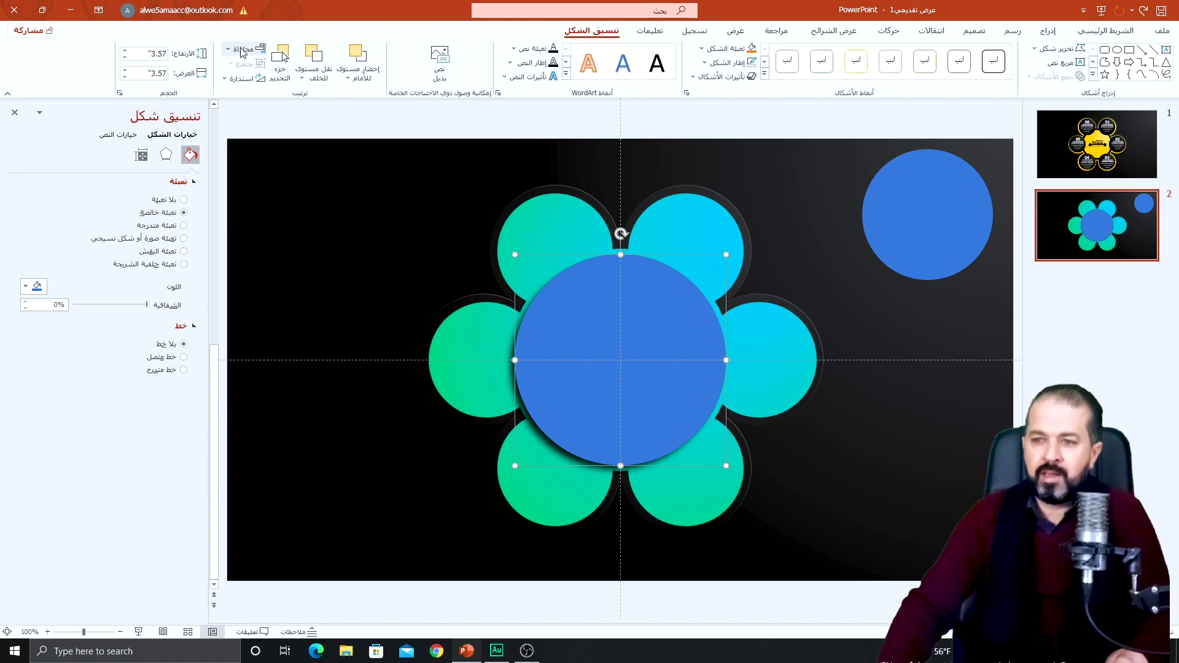
pyautogui.click(244, 48)
pyautogui.click(243, 49)
pyautogui.click(243, 49)
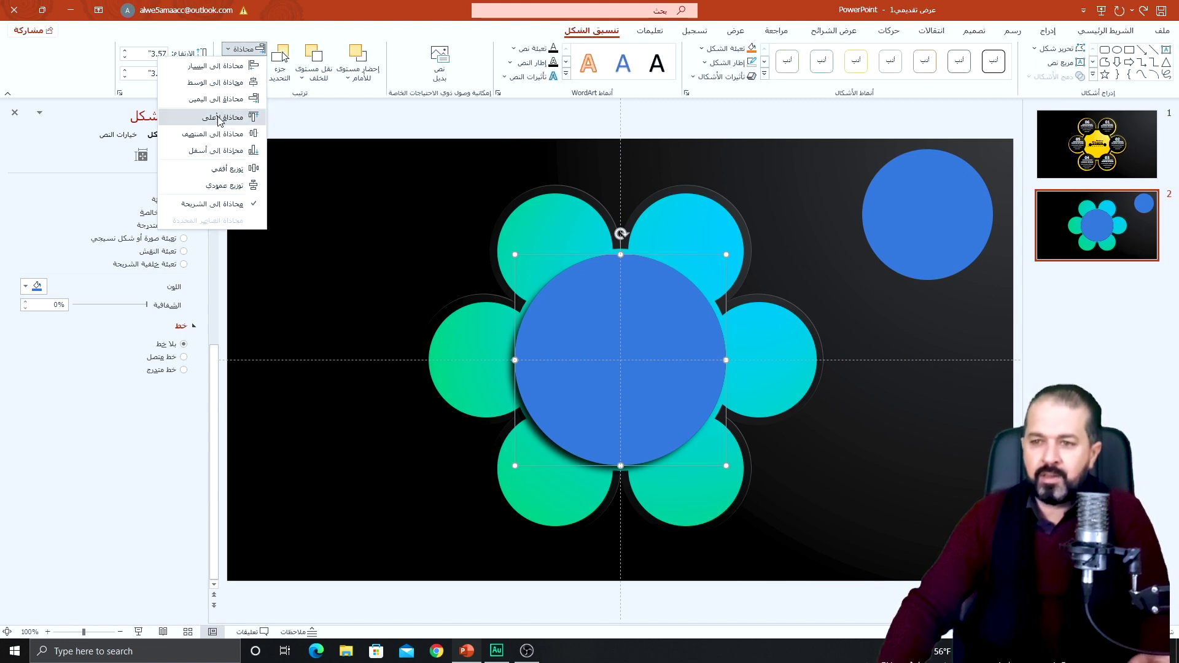
pyautogui.click(217, 134)
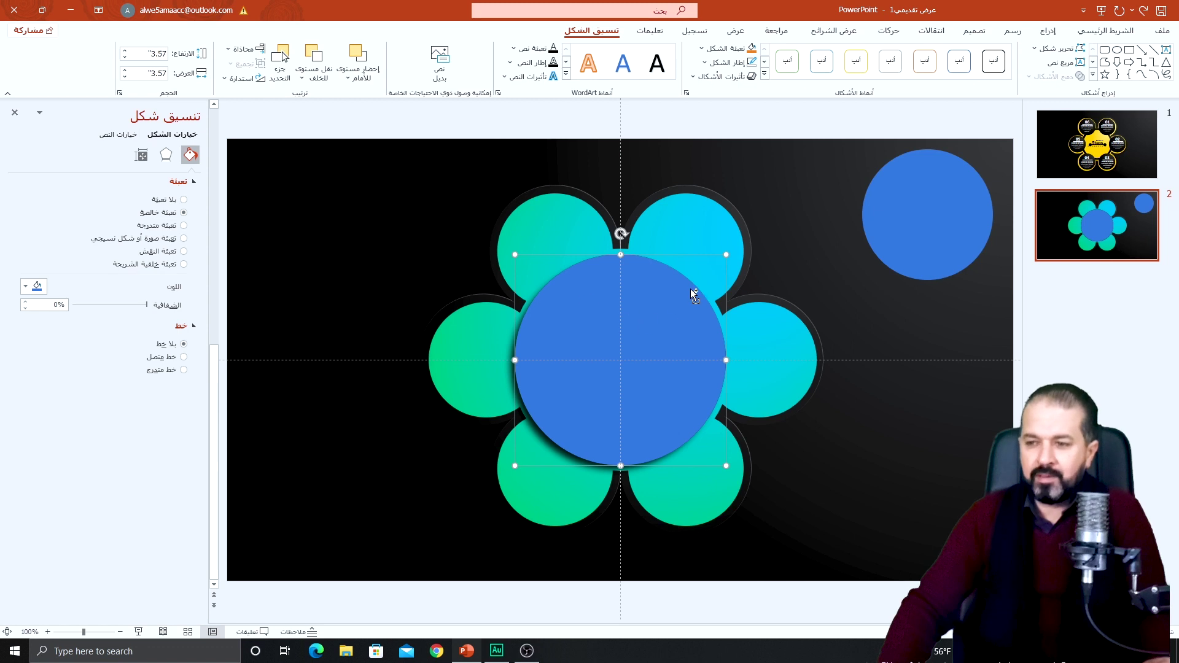
pyautogui.moveTo(727, 254); pyautogui.dragTo(714, 265)
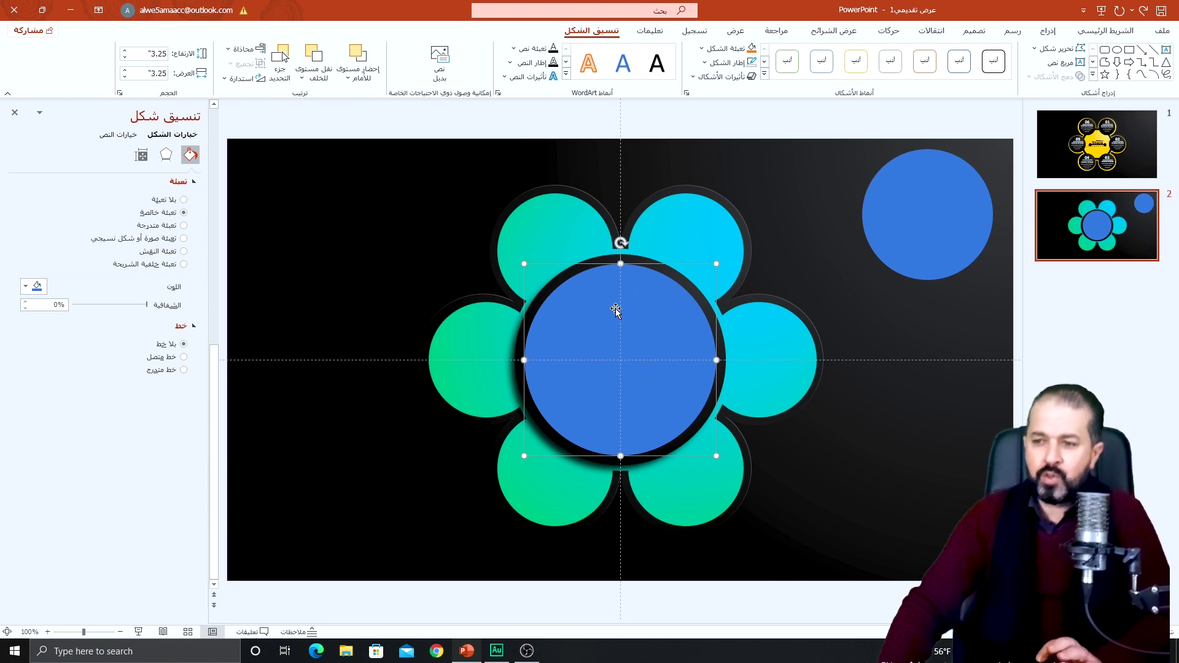
# Paint the flower's green-cyan gradient onto the inner circle with Format Painter
pyautogui.click(706, 229)
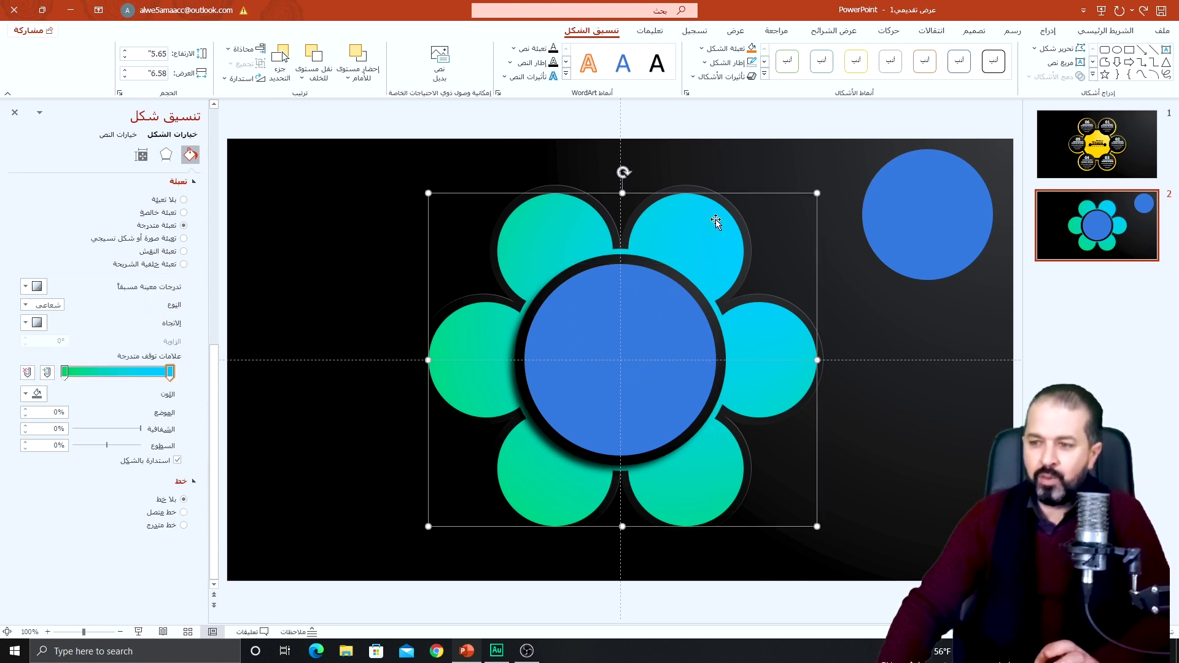
pyautogui.click(1105, 31)
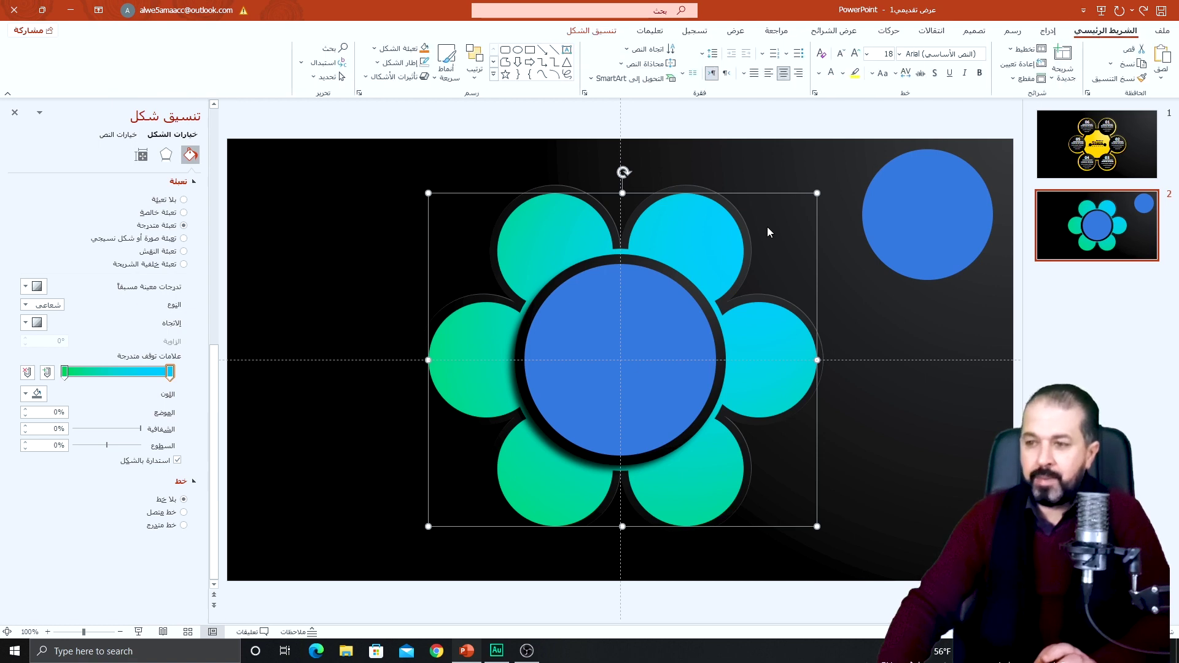
pyautogui.click(1111, 79)
pyautogui.click(621, 318)
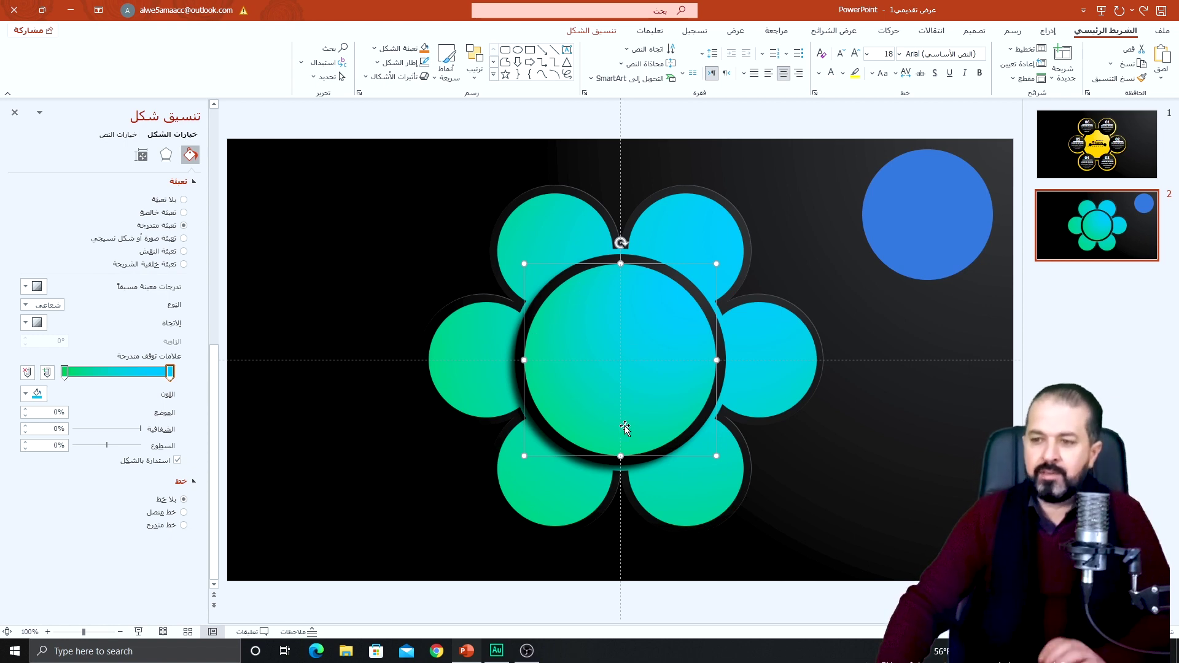
pyautogui.click(811, 276)
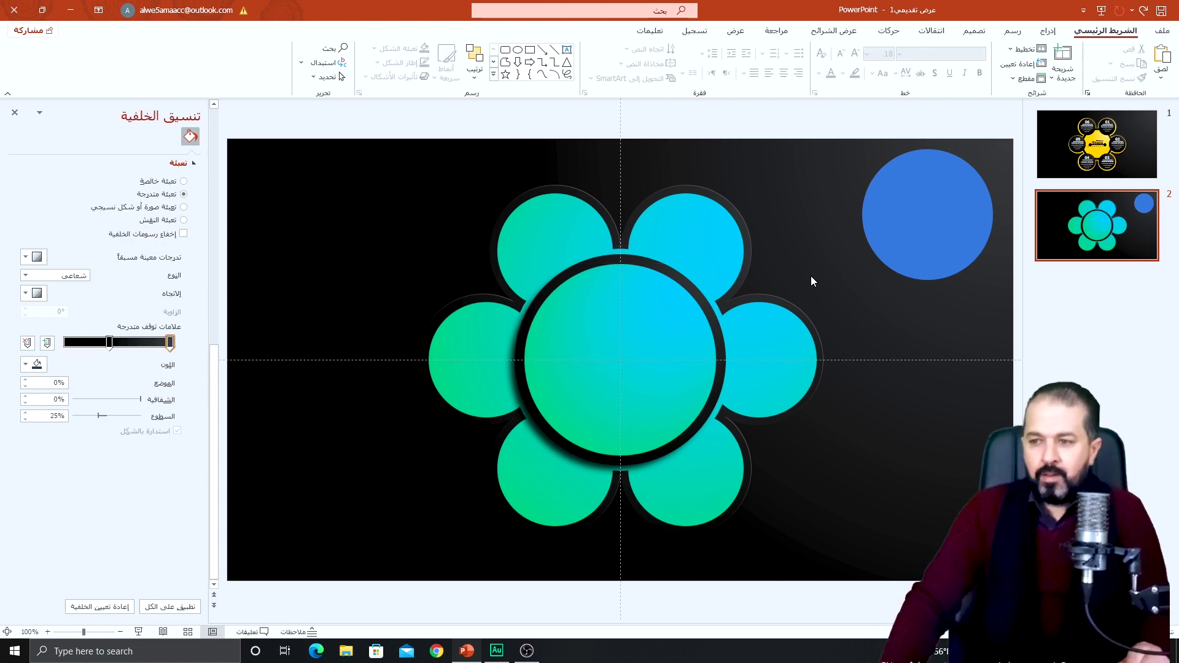
# Move the small blue circle onto the top-right petal, bring it forward, and resize it to 1.72"
pyautogui.click(968, 198)
pyautogui.moveTo(938, 206)
pyautogui.mouseDown()
pyautogui.moveTo(756, 207)
pyautogui.moveTo(710, 242)
pyautogui.mouseUp()
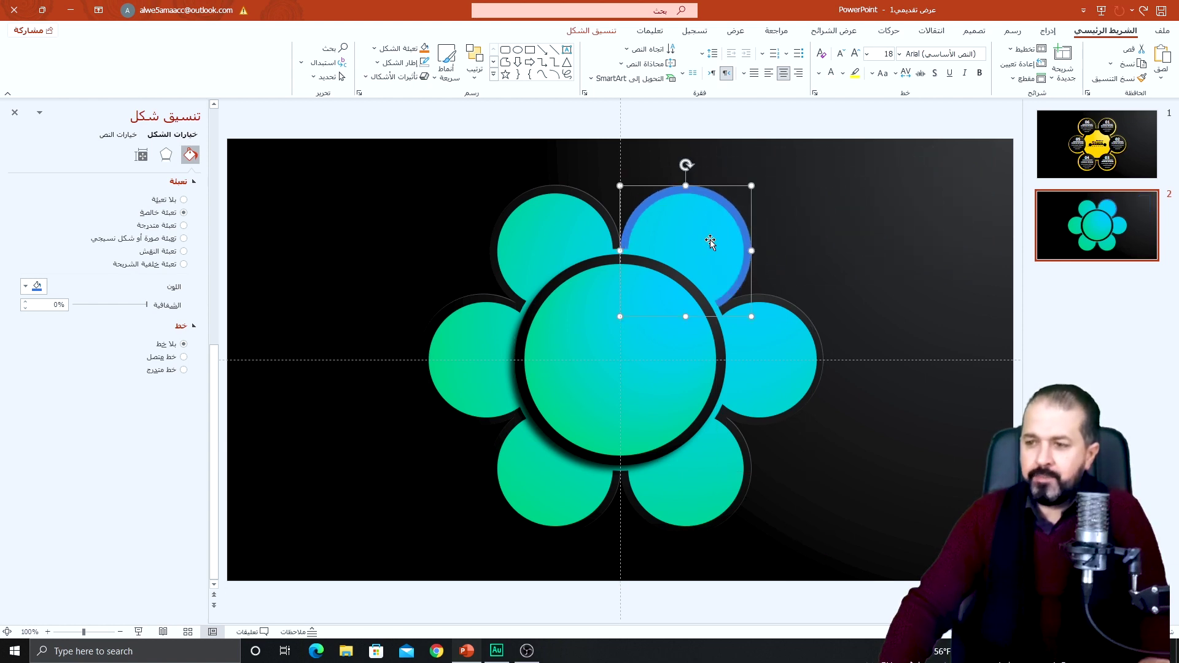
pyautogui.click(612, 30)
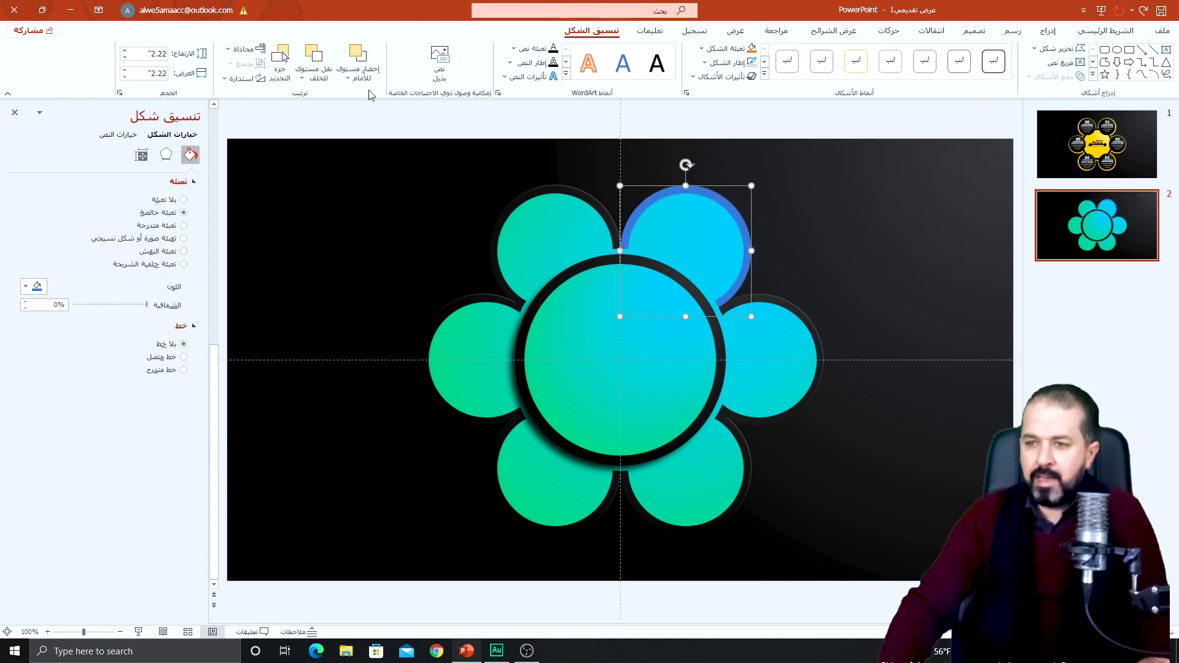
pyautogui.click(358, 64)
pyautogui.click(363, 106)
pyautogui.moveTo(724, 238); pyautogui.dragTo(725, 234)
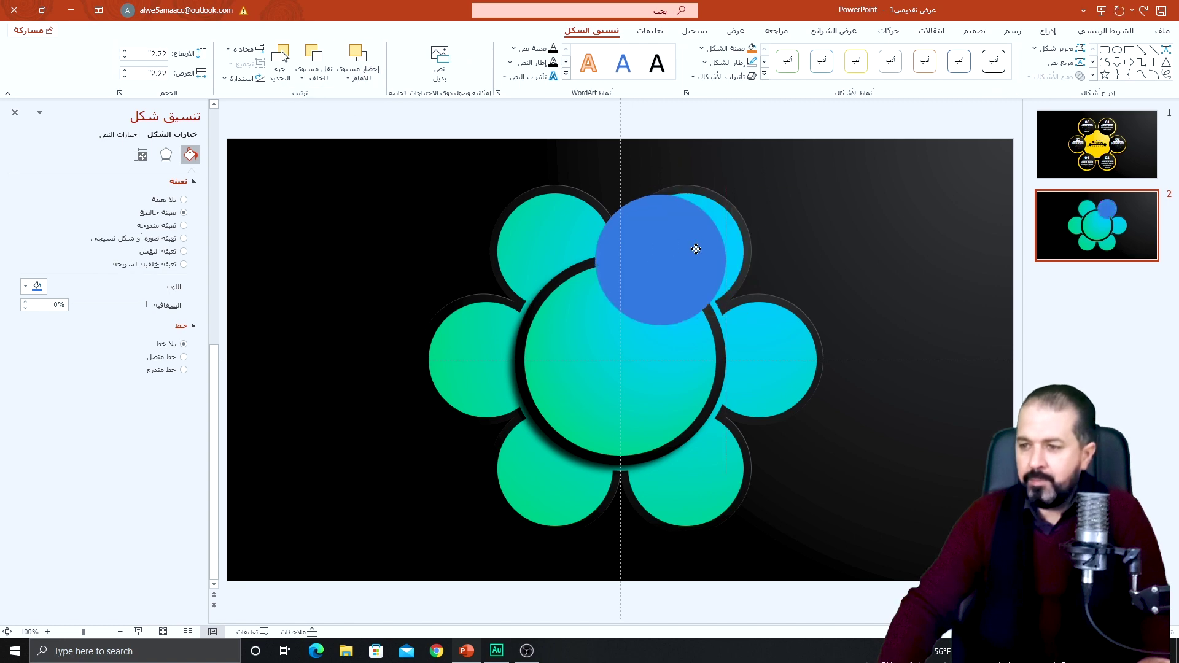
pyautogui.click(725, 235)
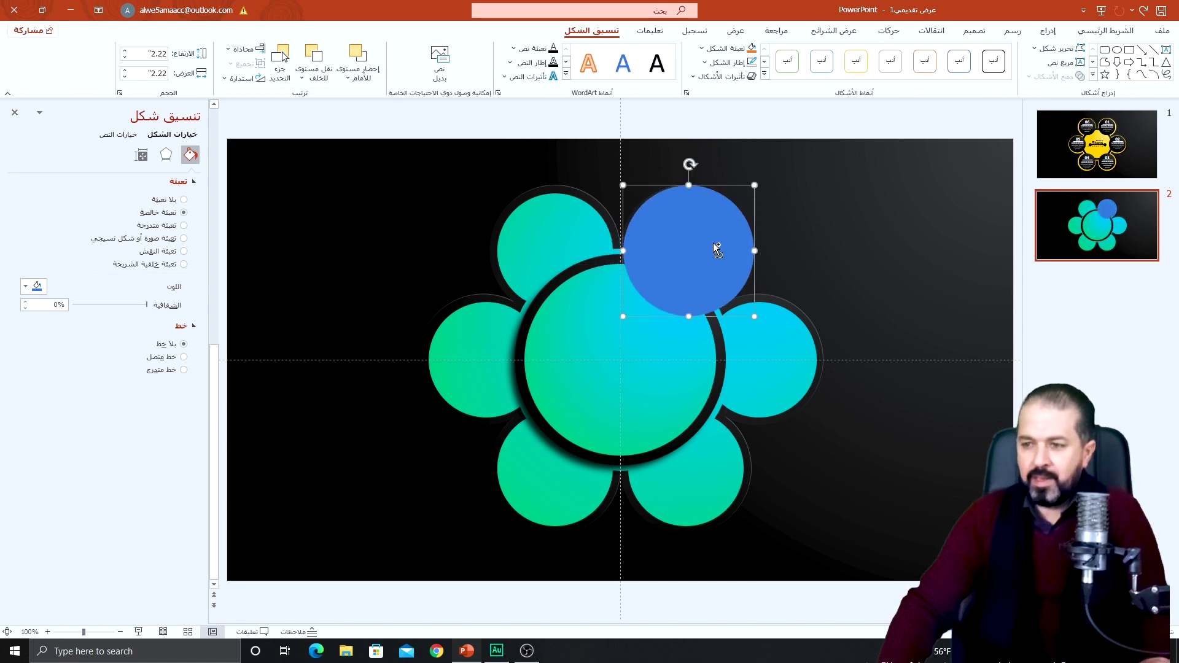
pyautogui.moveTo(623, 313); pyautogui.dragTo(638, 302)
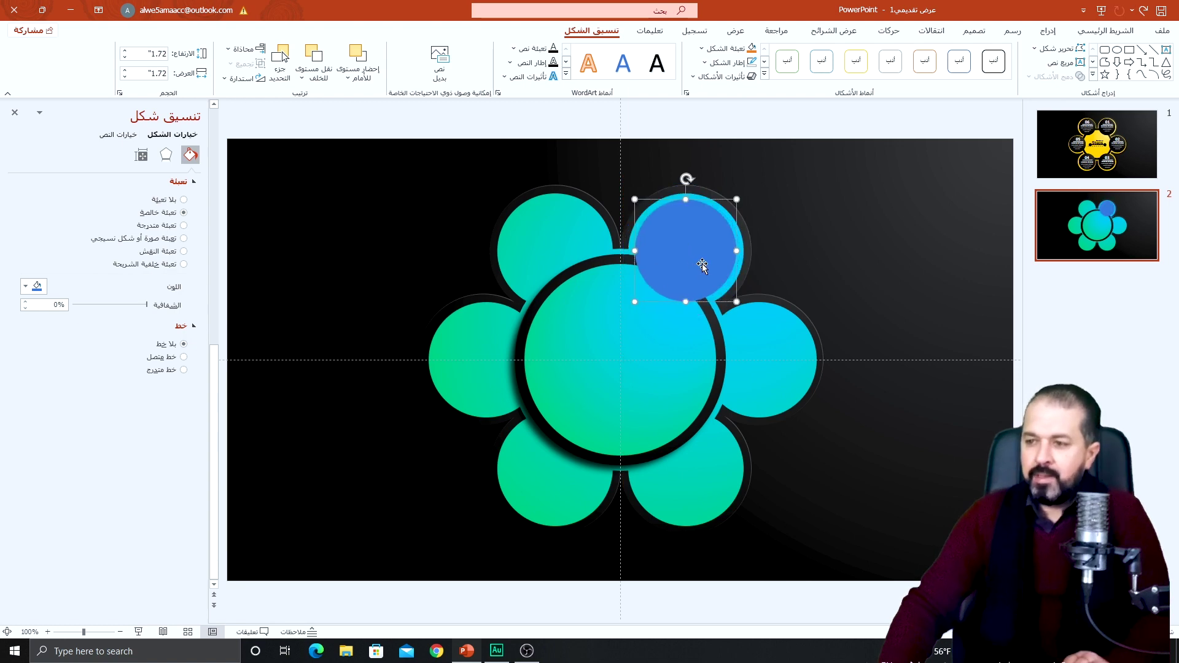
pyautogui.press('Left')
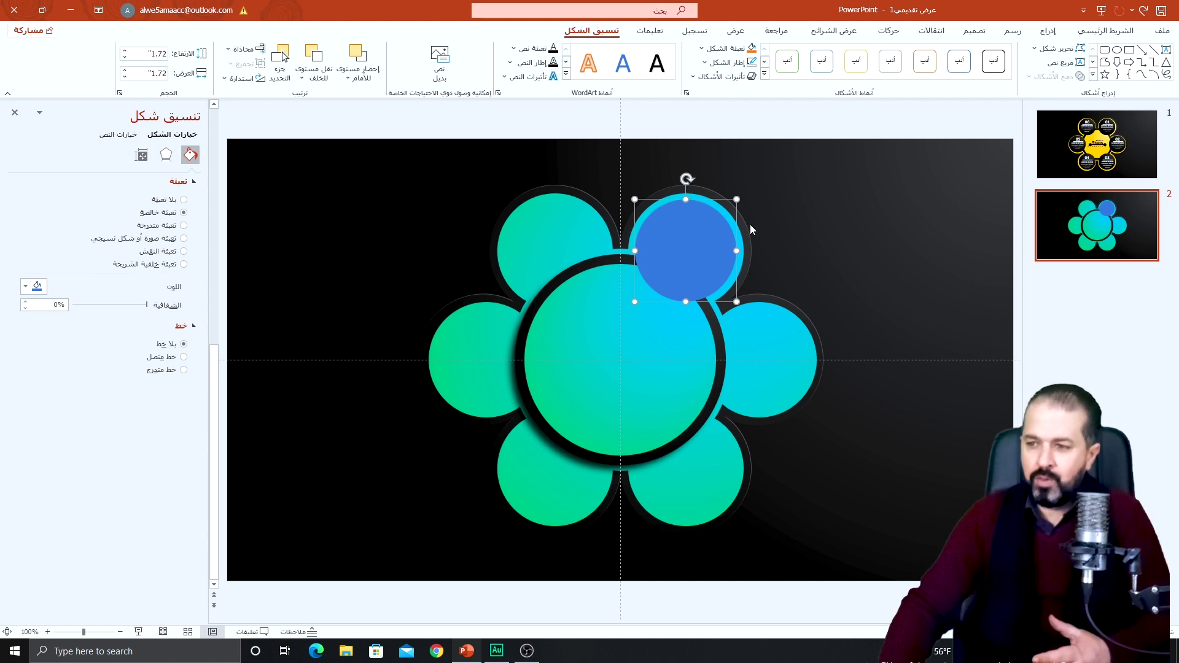
# Paint the dark centre circle's fill onto the small circle with Format Painter
pyautogui.click(589, 267)
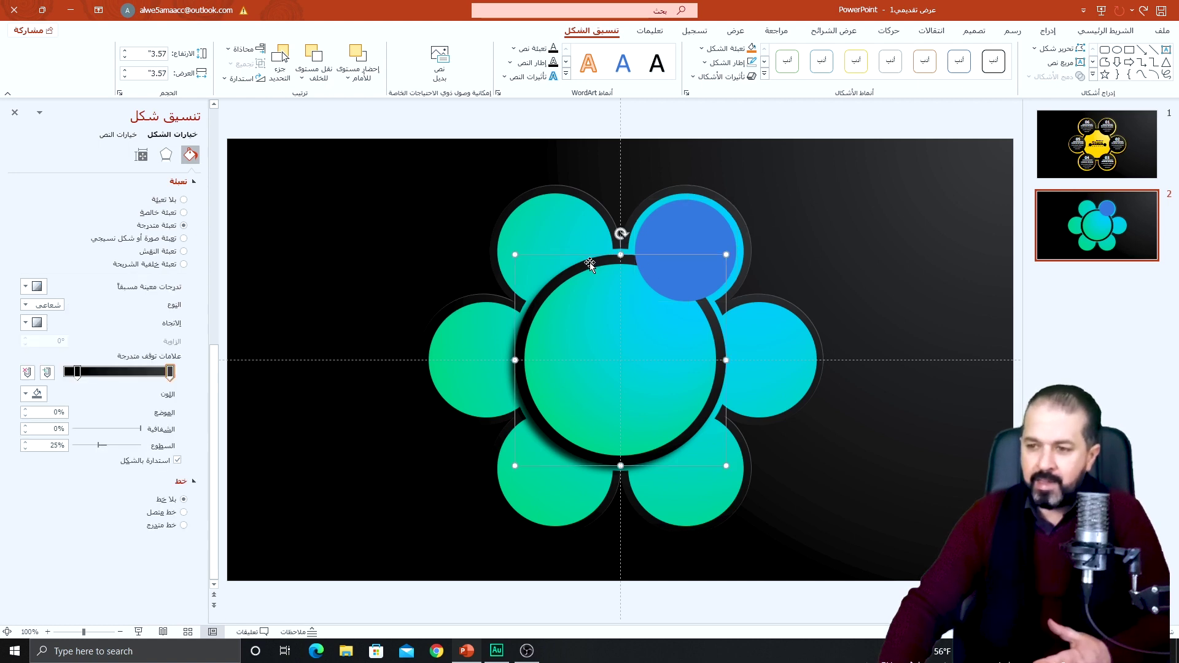
pyautogui.click(571, 191)
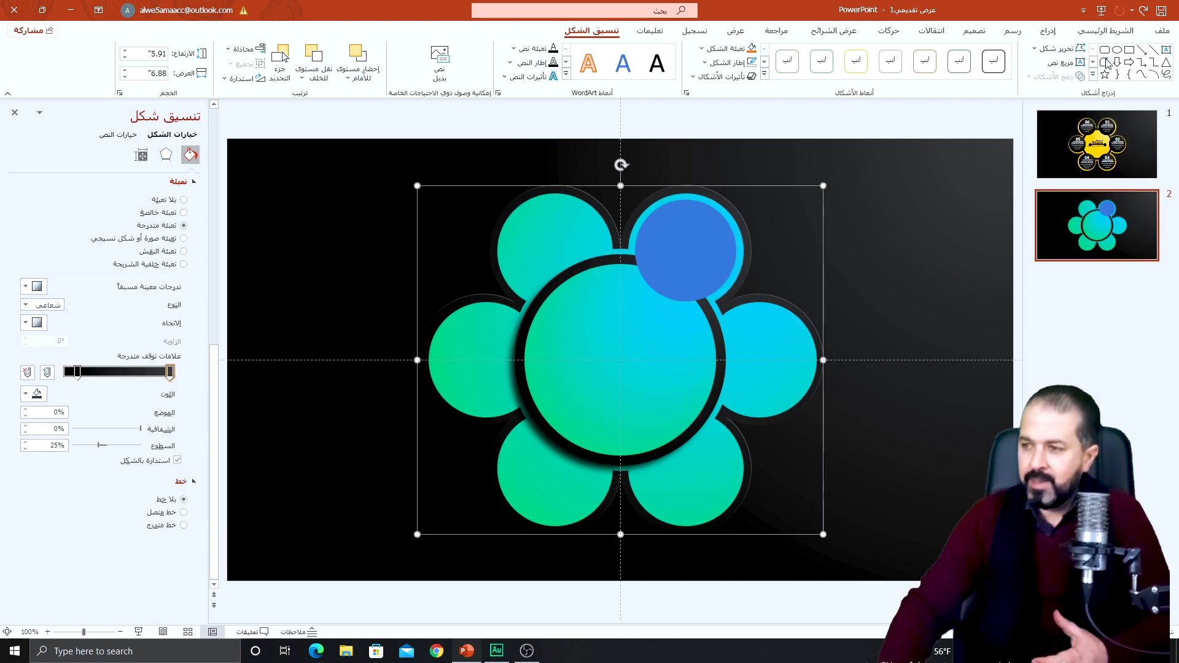
pyautogui.click(1117, 32)
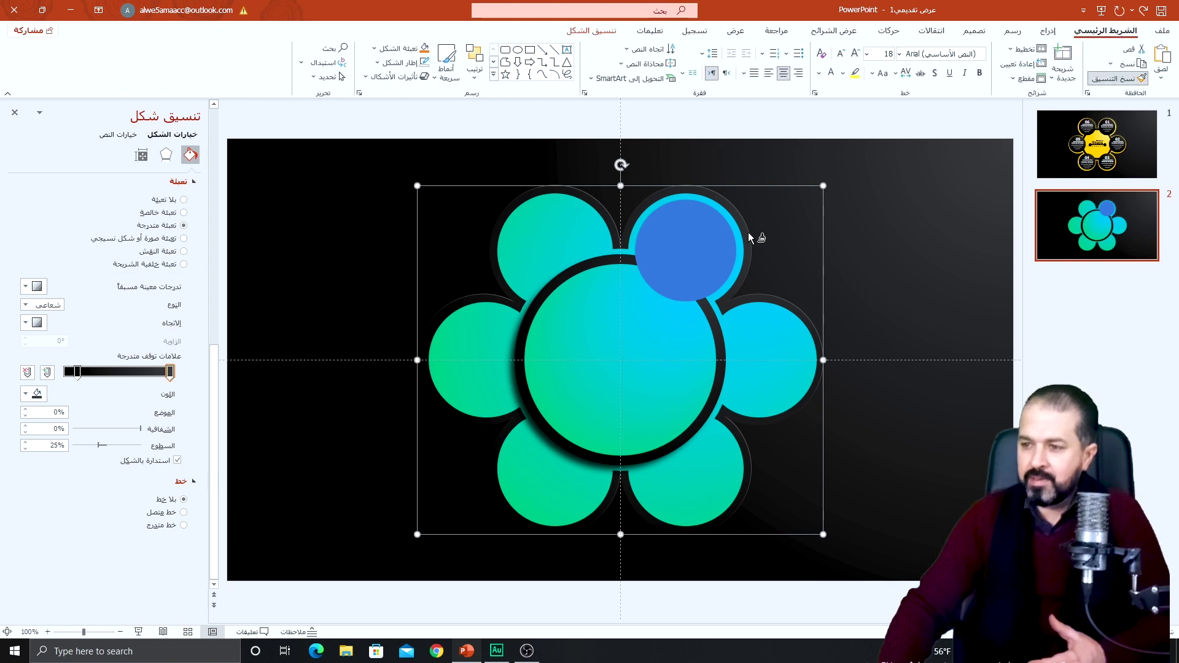
pyautogui.click(690, 231)
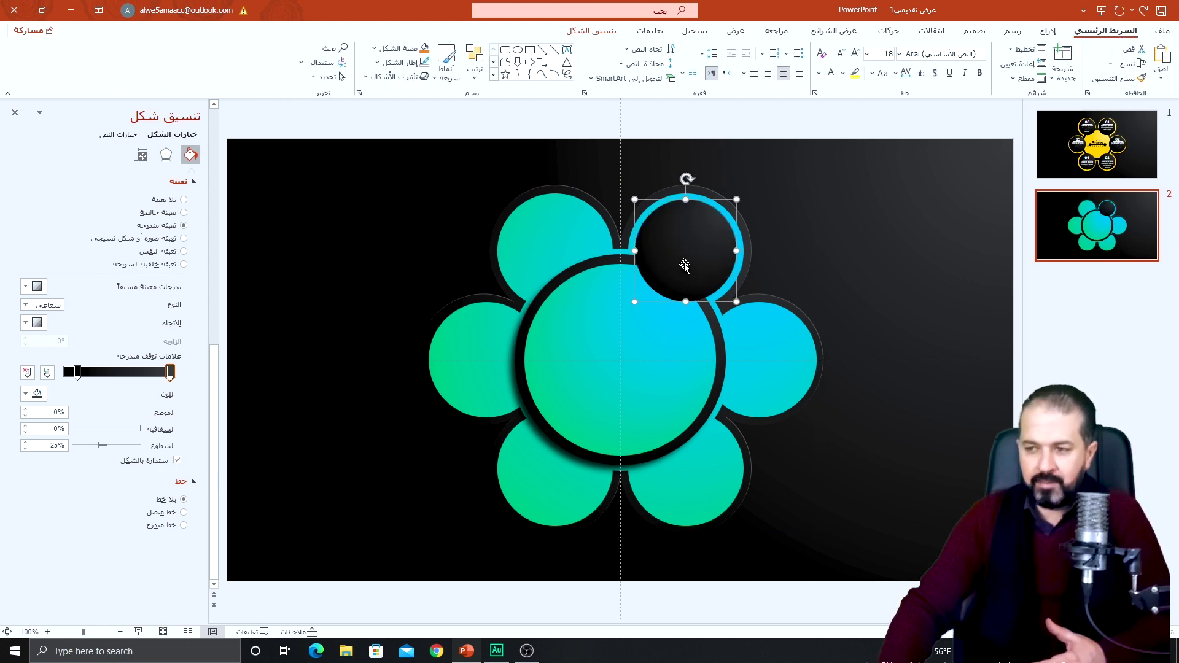
# Apply an outer shadow preset to the small dark circle
pyautogui.click(166, 155)
pyautogui.click(29, 198)
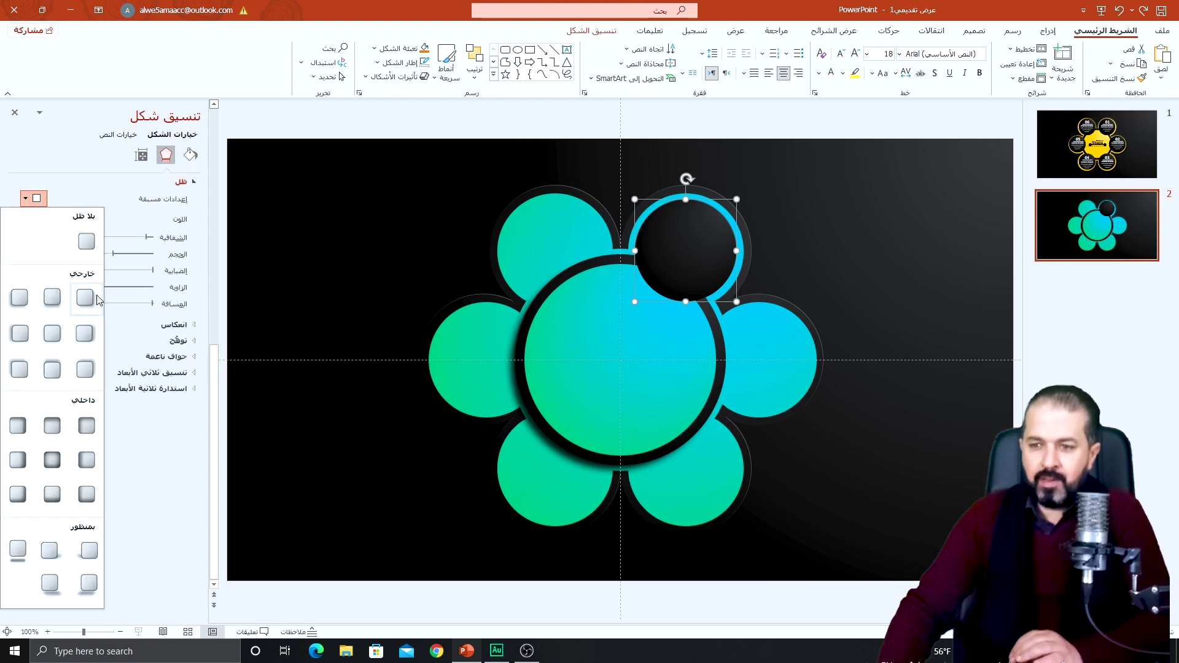
pyautogui.click(19, 299)
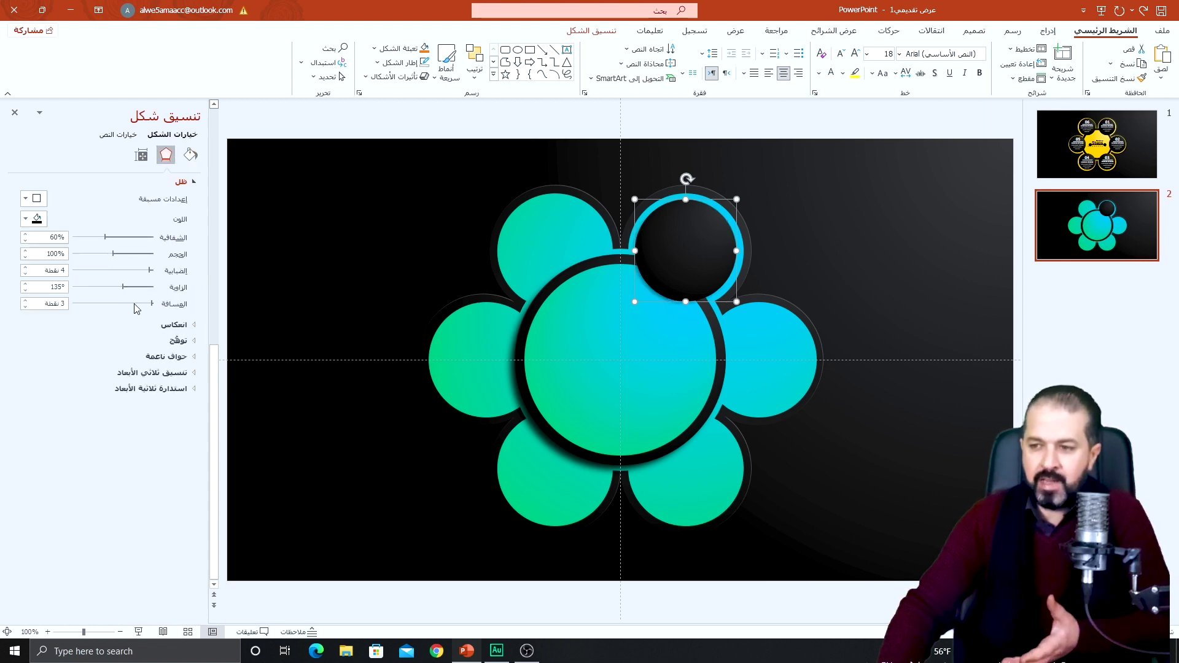
pyautogui.keyDown('ctrl'); pyautogui.scroll(5, 786, 254); pyautogui.keyUp('ctrl')
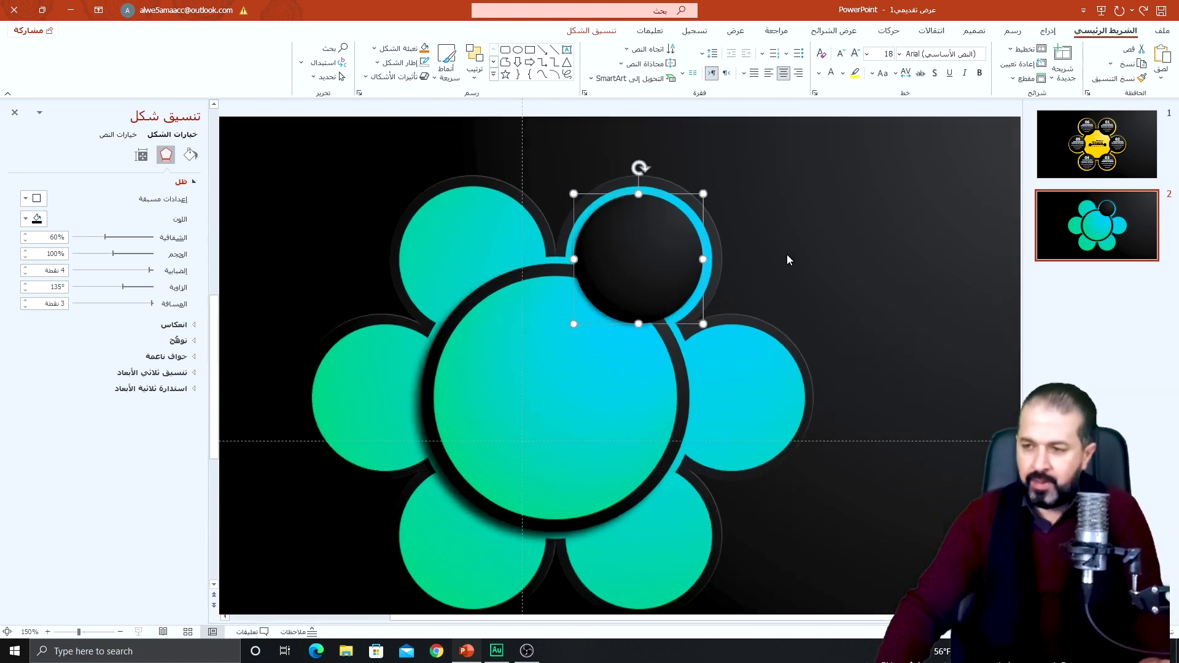
pyautogui.keyDown('ctrl'); pyautogui.scroll(-2, 787, 254); pyautogui.keyUp('ctrl')
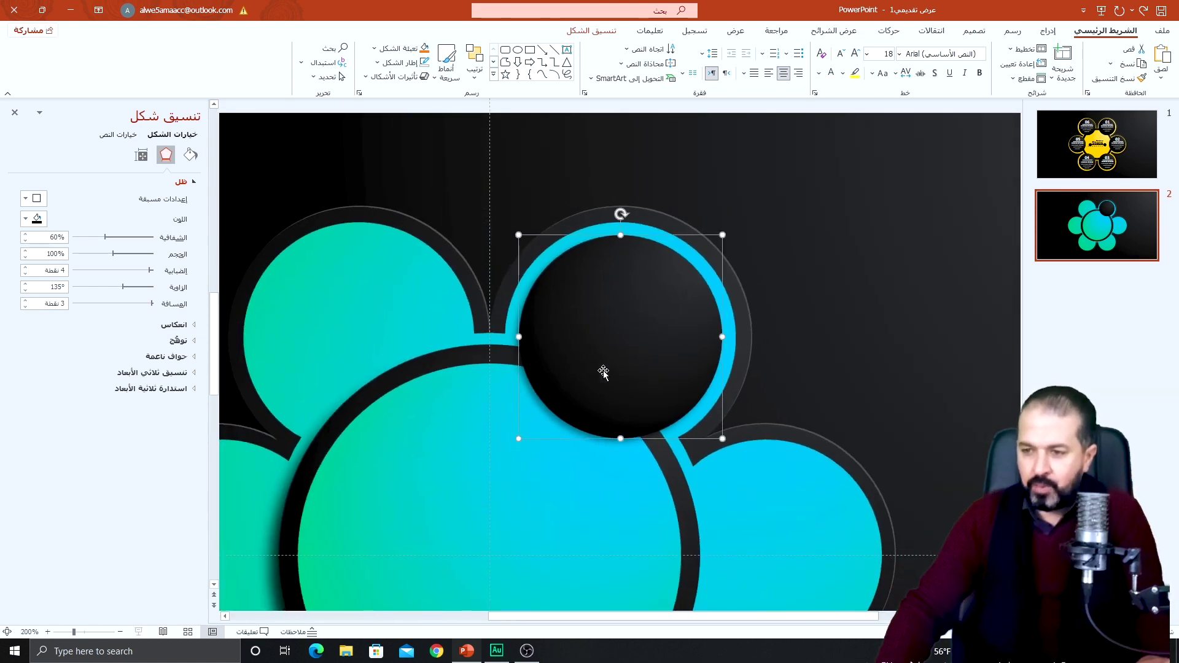
# Adjust its shadow to 92% size, 19 pt distance, 20% transparency and 9 pt blur
pyautogui.click(25, 257)
pyautogui.click(25, 256)
pyautogui.click(25, 257)
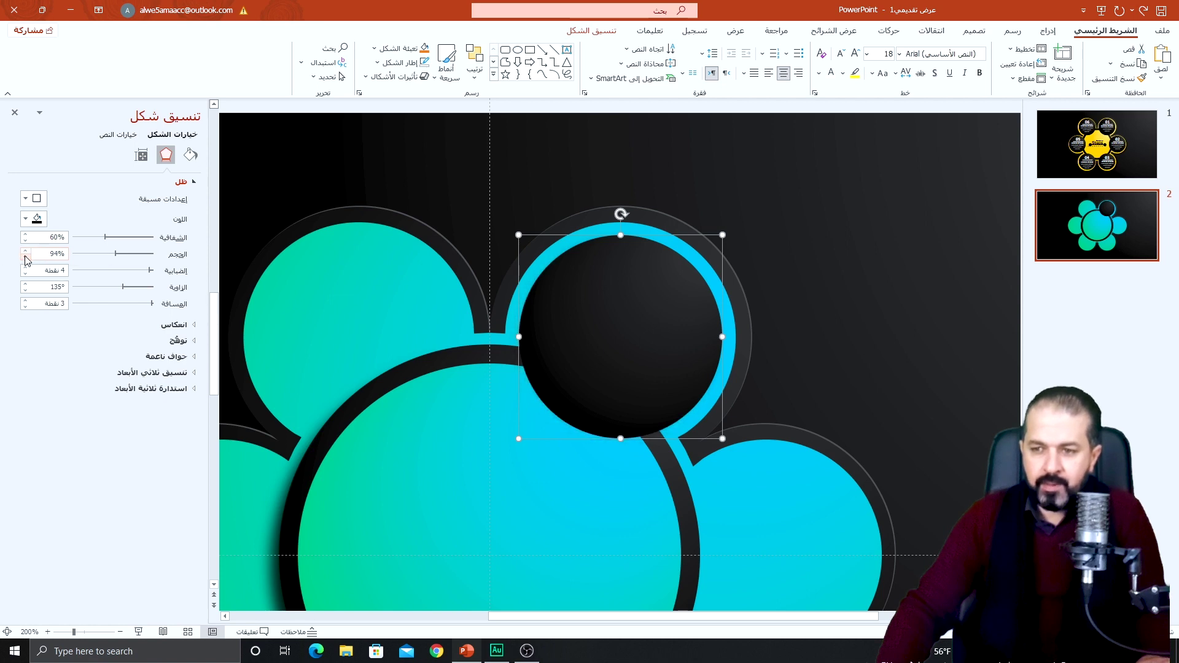
pyautogui.click(25, 300)
pyautogui.click(26, 301)
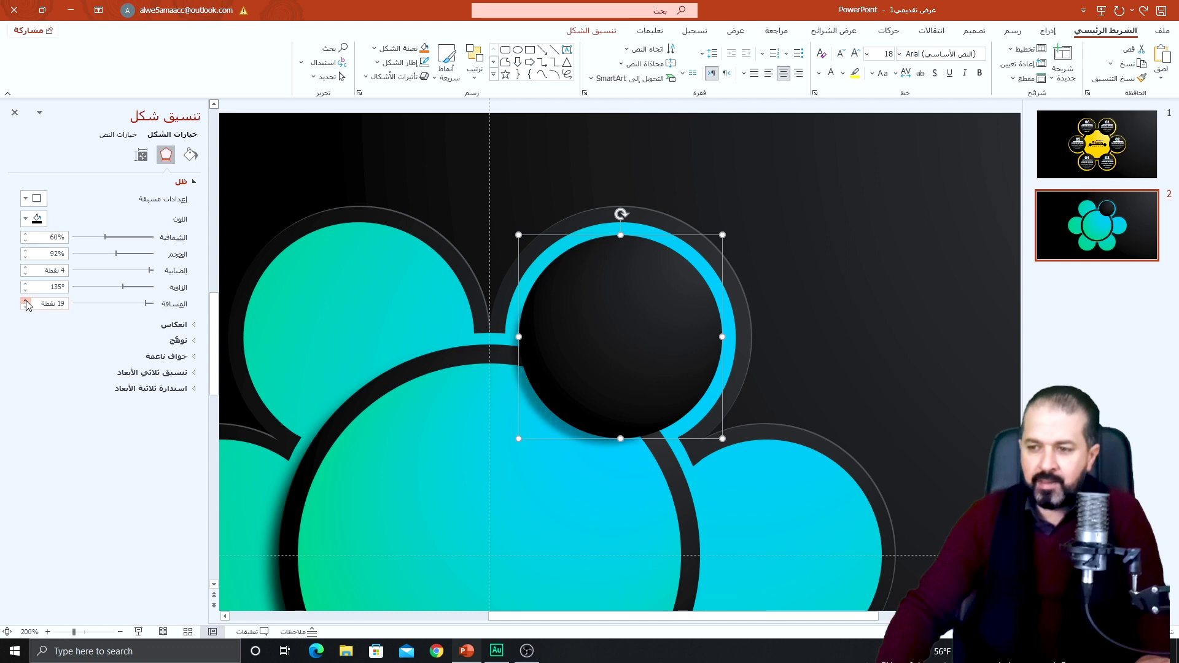
pyautogui.click(25, 300)
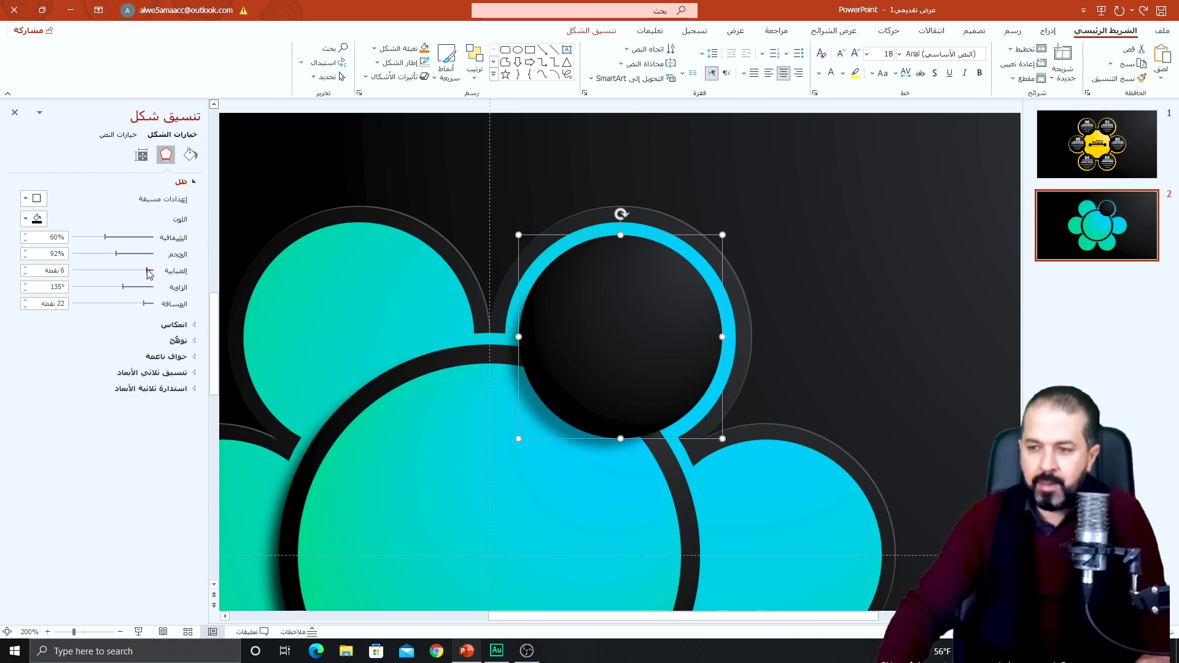
pyautogui.moveTo(108, 240); pyautogui.dragTo(135, 238)
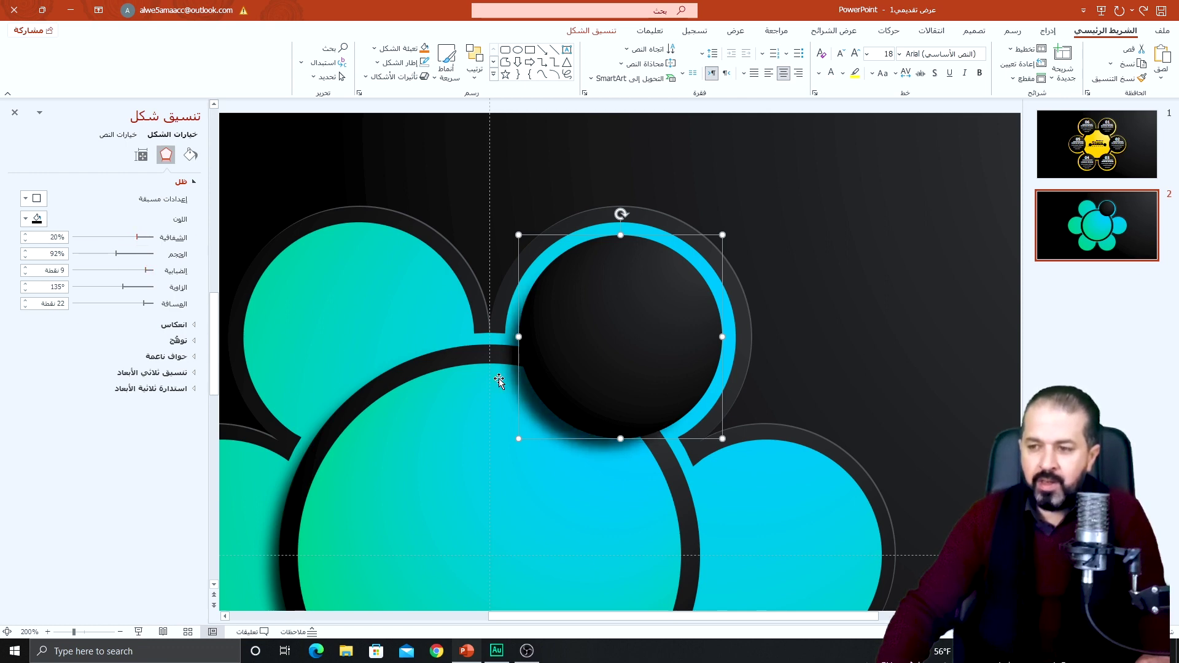
pyautogui.click(26, 308)
pyautogui.click(25, 307)
pyautogui.click(26, 307)
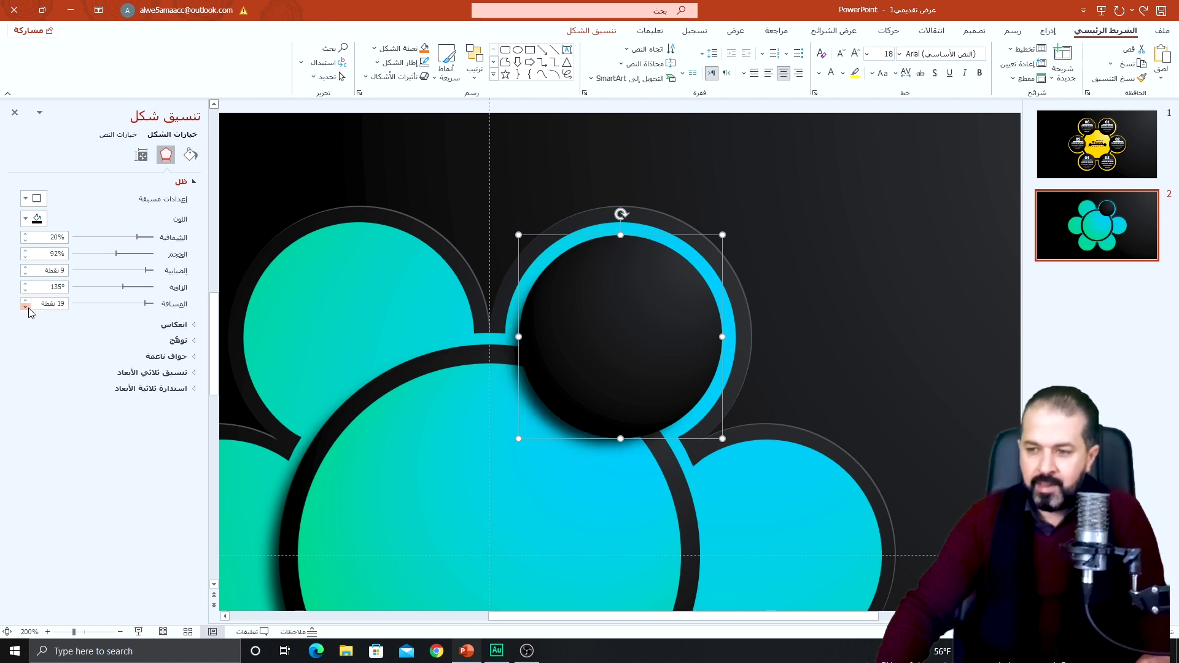
pyautogui.click(321, 185)
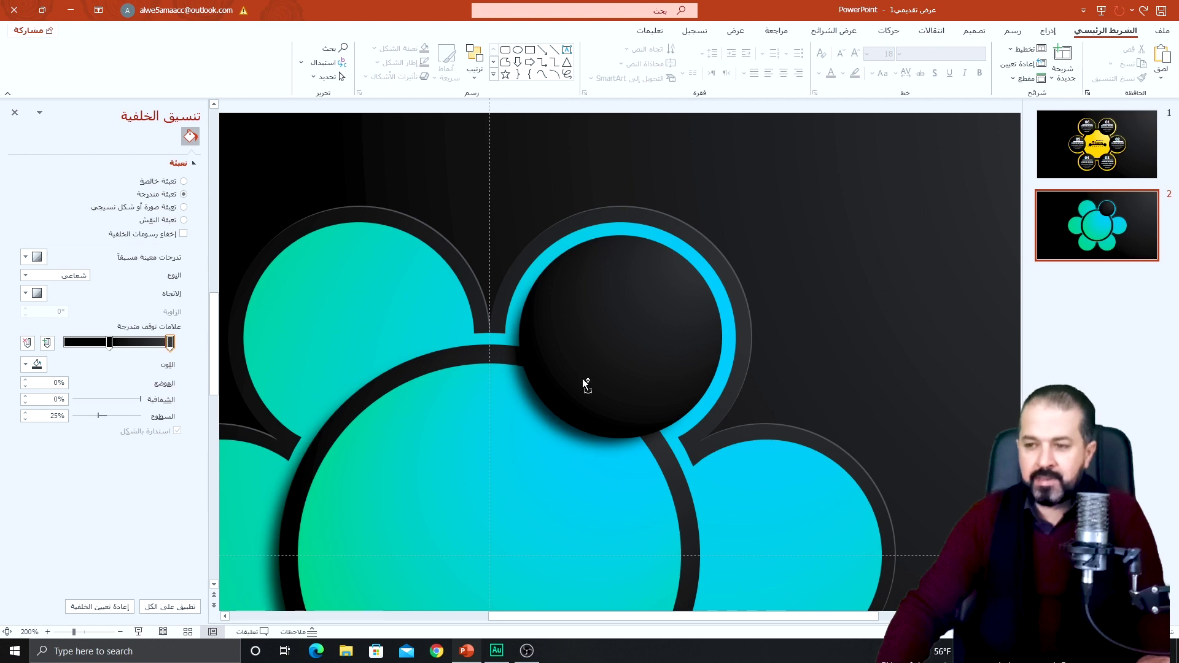
pyautogui.scroll(-5, 583, 379)
# Copy the dark circle onto the top-left, bottom two and left petals until all six are covered
pyautogui.click(679, 261)
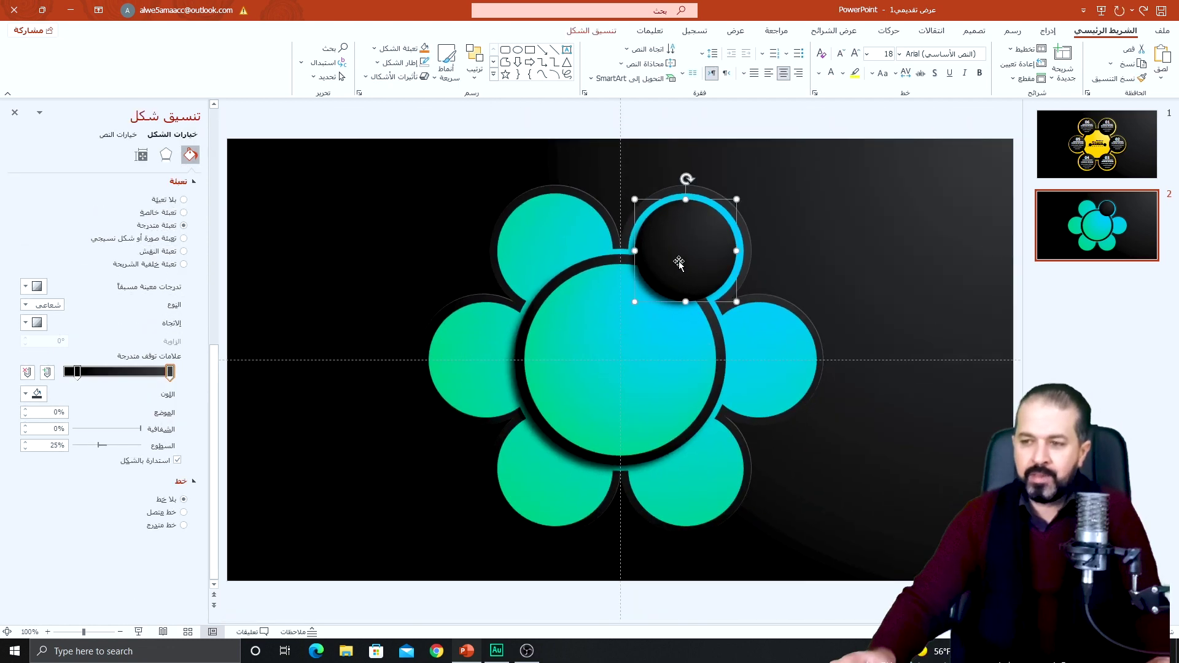
pyautogui.moveTo(680, 261); pyautogui.dragTo(571, 257)
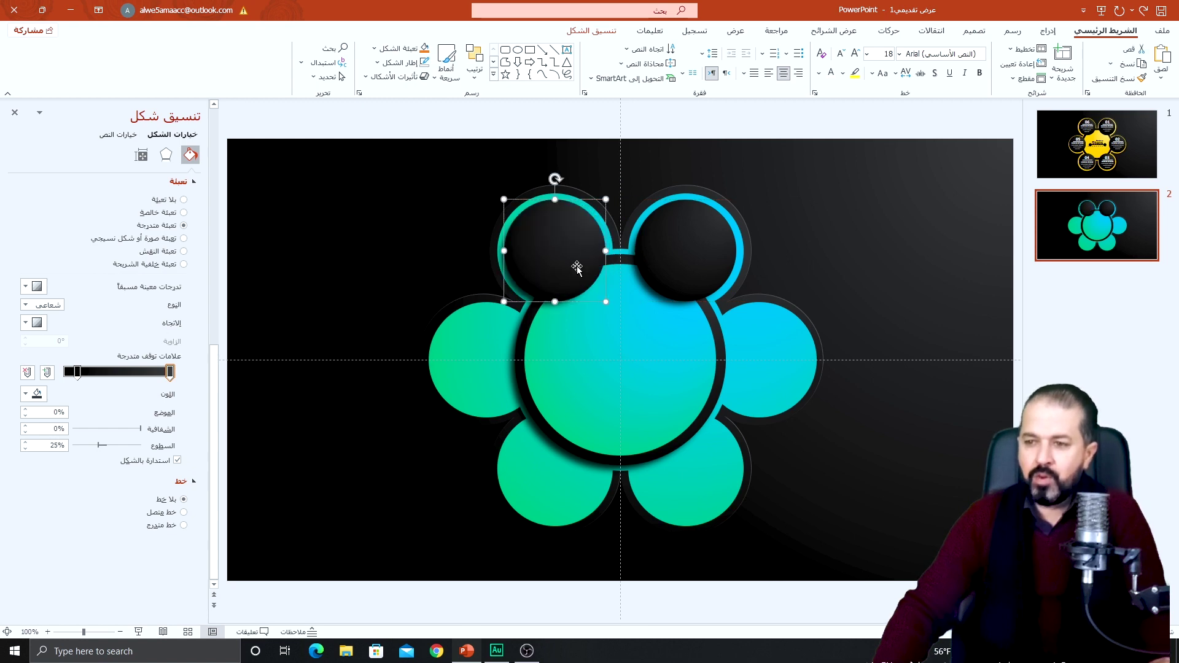
pyautogui.click(705, 254)
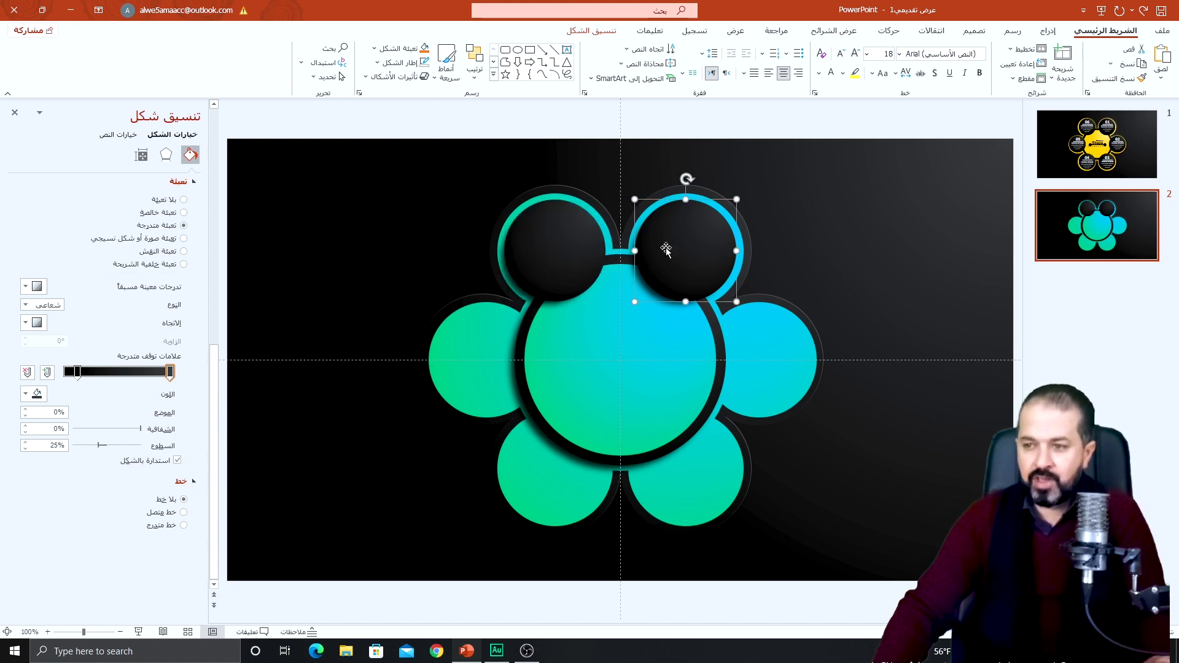
pyautogui.keyDown('ctrl'); pyautogui.click(546, 253); pyautogui.keyUp('ctrl')
pyautogui.moveTo(713, 244)
pyautogui.mouseDown()
pyautogui.moveTo(686, 464)
pyautogui.moveTo(772, 360)
pyautogui.moveTo(507, 343)
pyautogui.mouseUp()
pyautogui.click(791, 448)
pyautogui.click(701, 456)
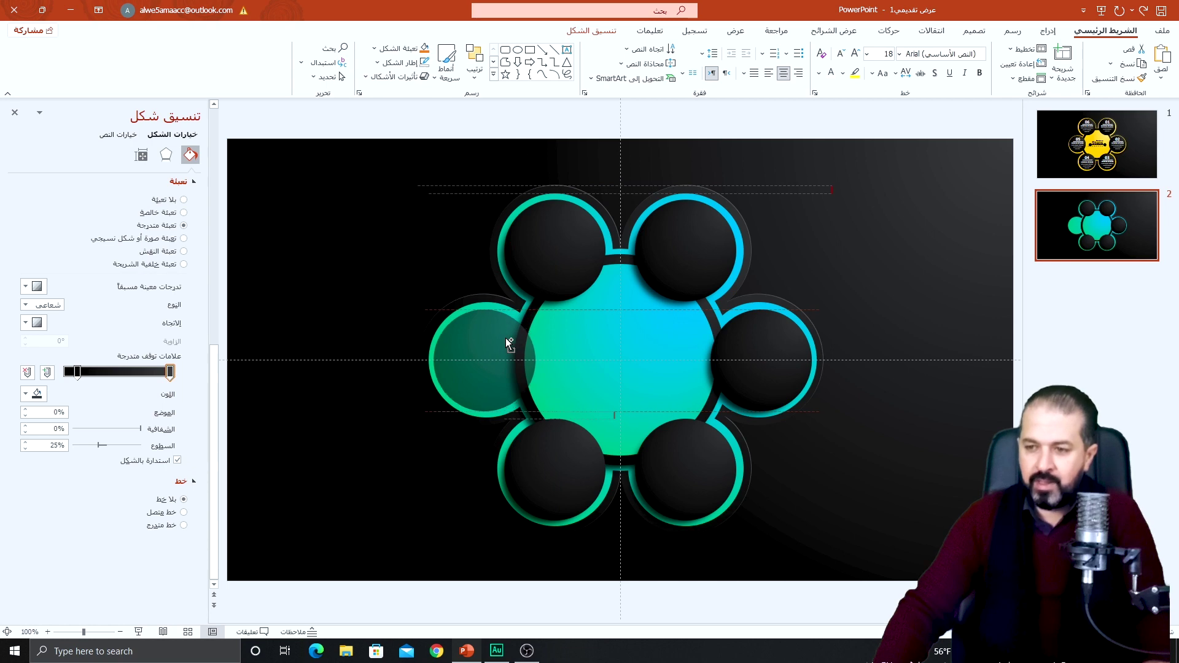
pyautogui.moveTo(506, 338); pyautogui.dragTo(506, 338)
pyautogui.click(392, 280)
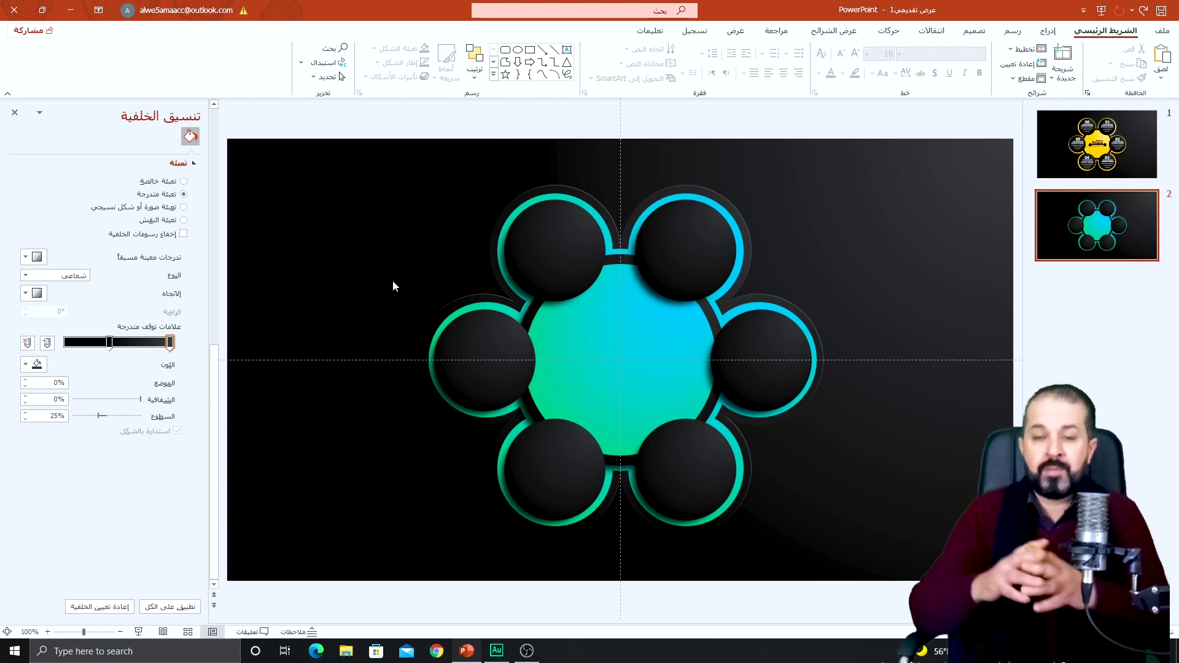
# Apply an inner shadow preset to the central teal gradient circle
pyautogui.click(650, 340)
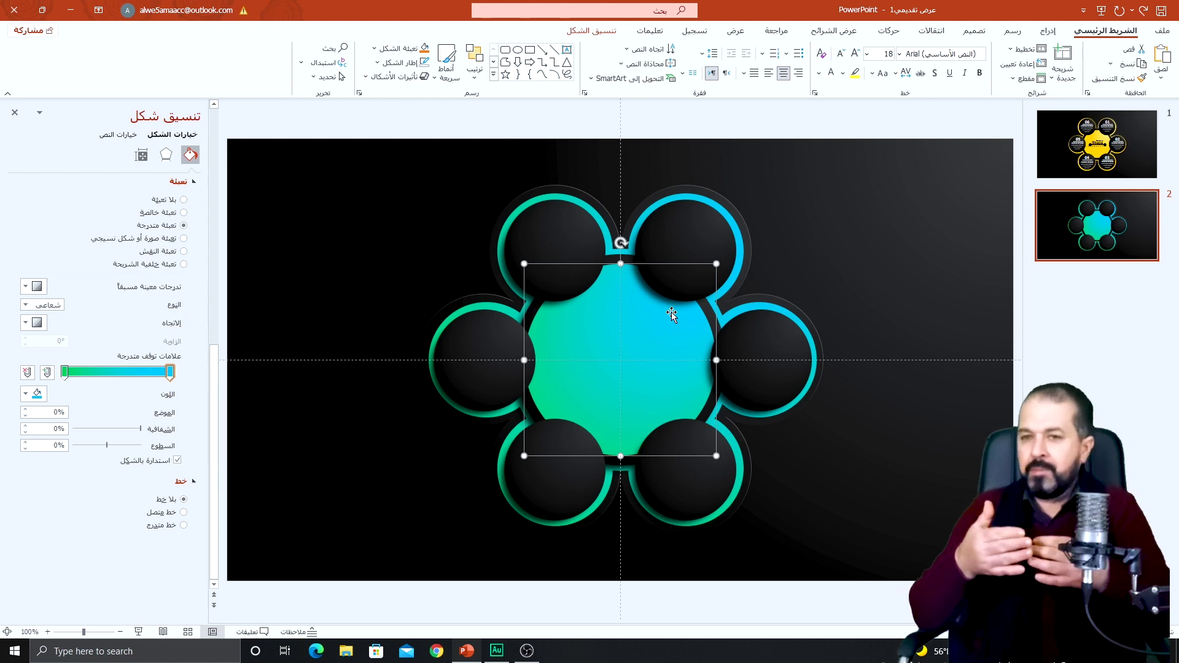
pyautogui.click(166, 154)
pyautogui.click(33, 198)
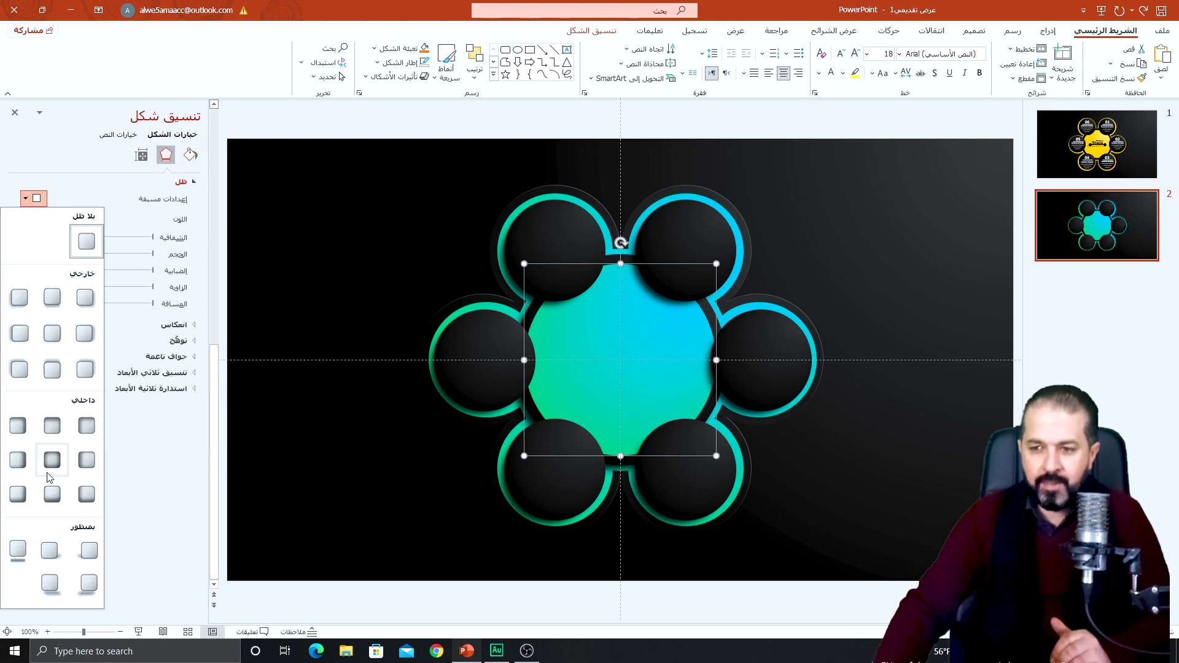
pyautogui.click(18, 428)
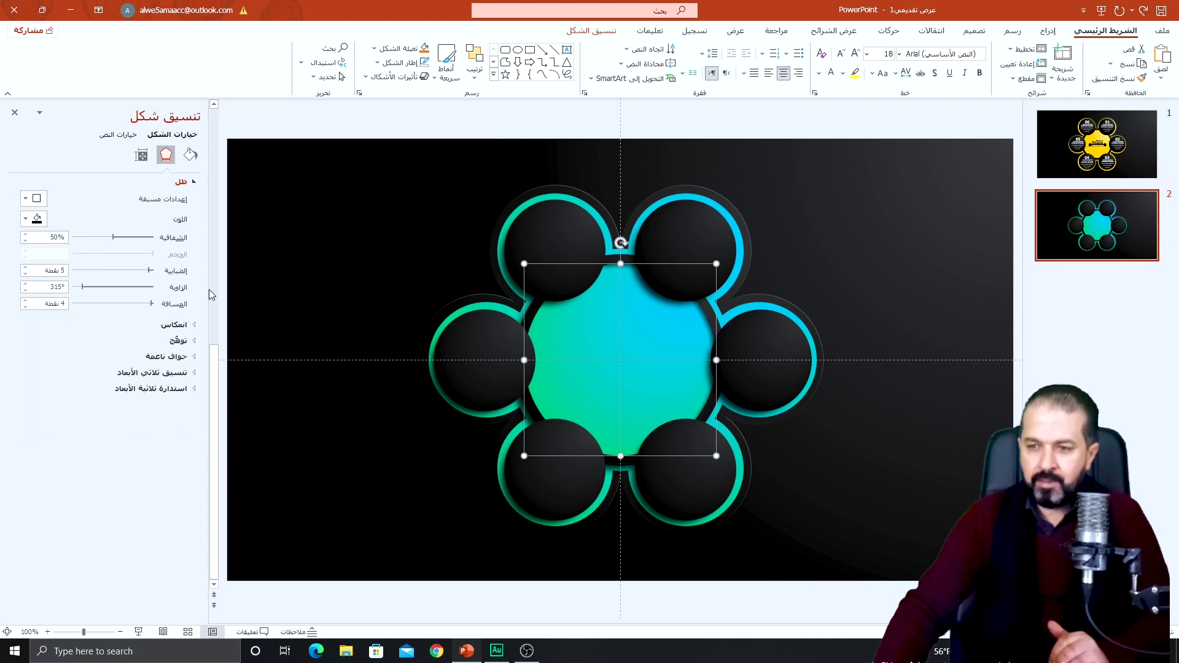
# Set the inner shadow to 6% transparency, 8 pt distance and 10 pt blur
pyautogui.moveTo(113, 237); pyautogui.dragTo(139, 237)
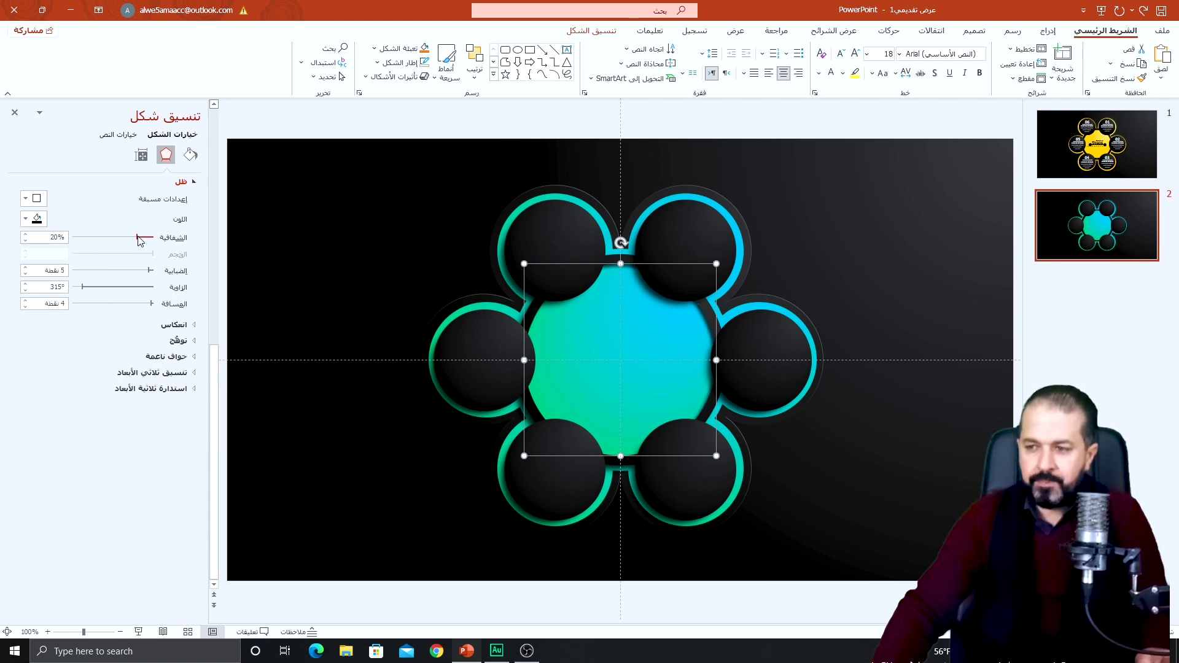
pyautogui.scroll(5, 837, 279)
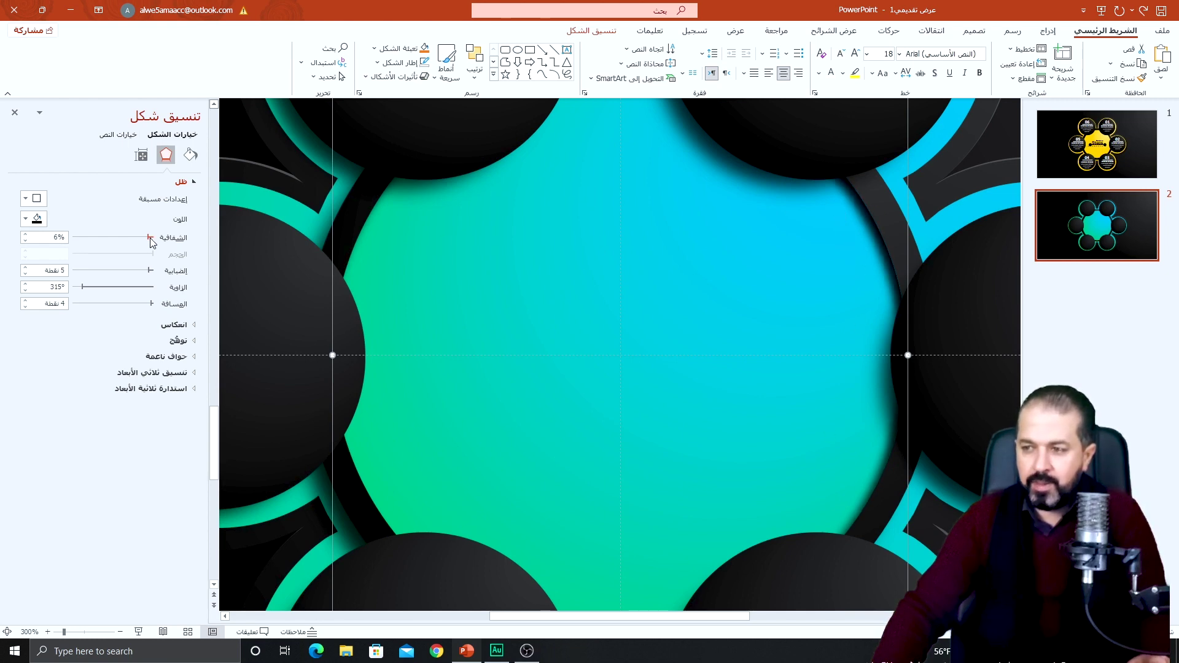
pyautogui.click(26, 302)
pyautogui.click(25, 303)
pyautogui.click(25, 303)
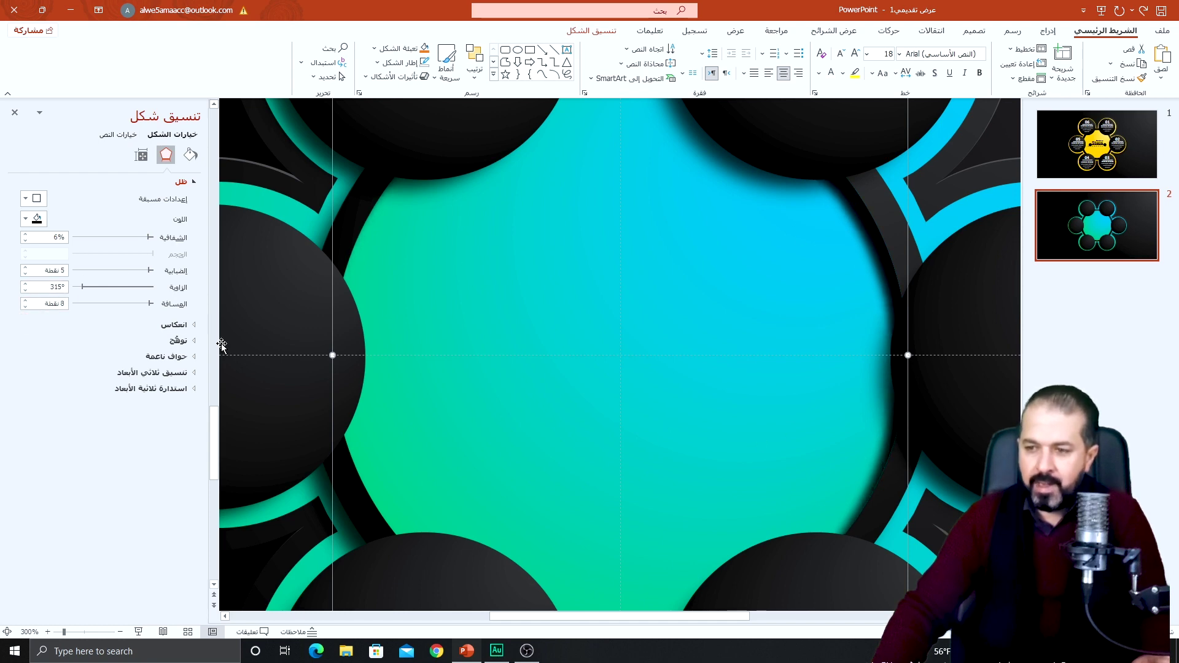
pyautogui.moveTo(150, 271); pyautogui.dragTo(147, 271)
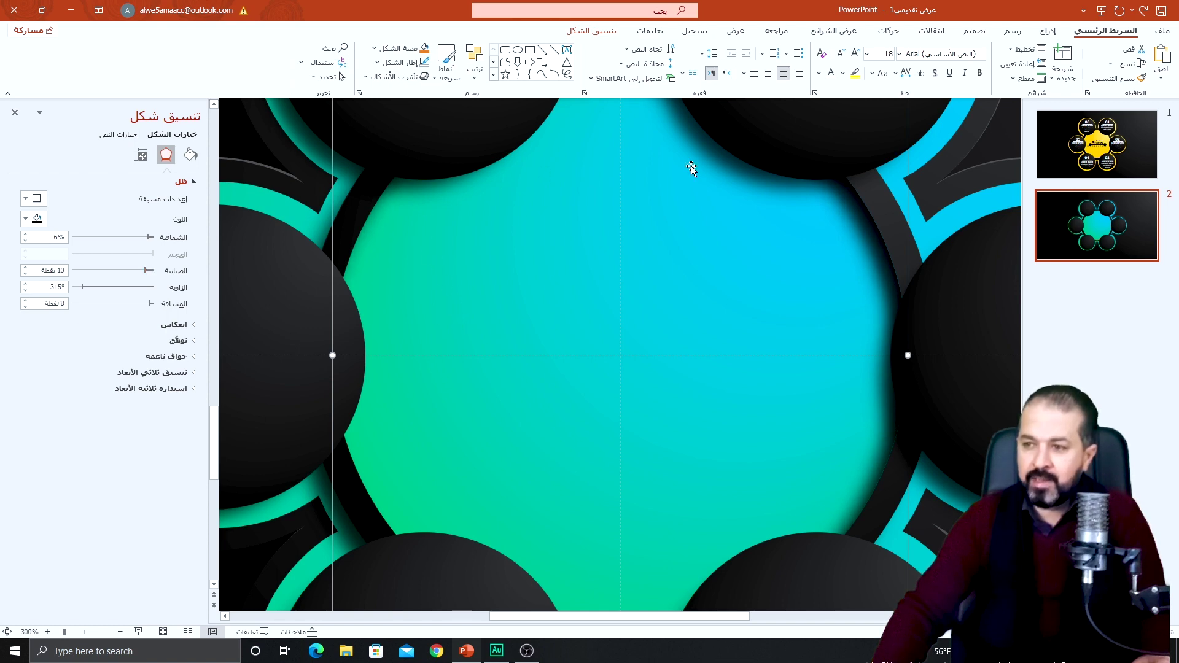
pyautogui.scroll(-3, 677, 404)
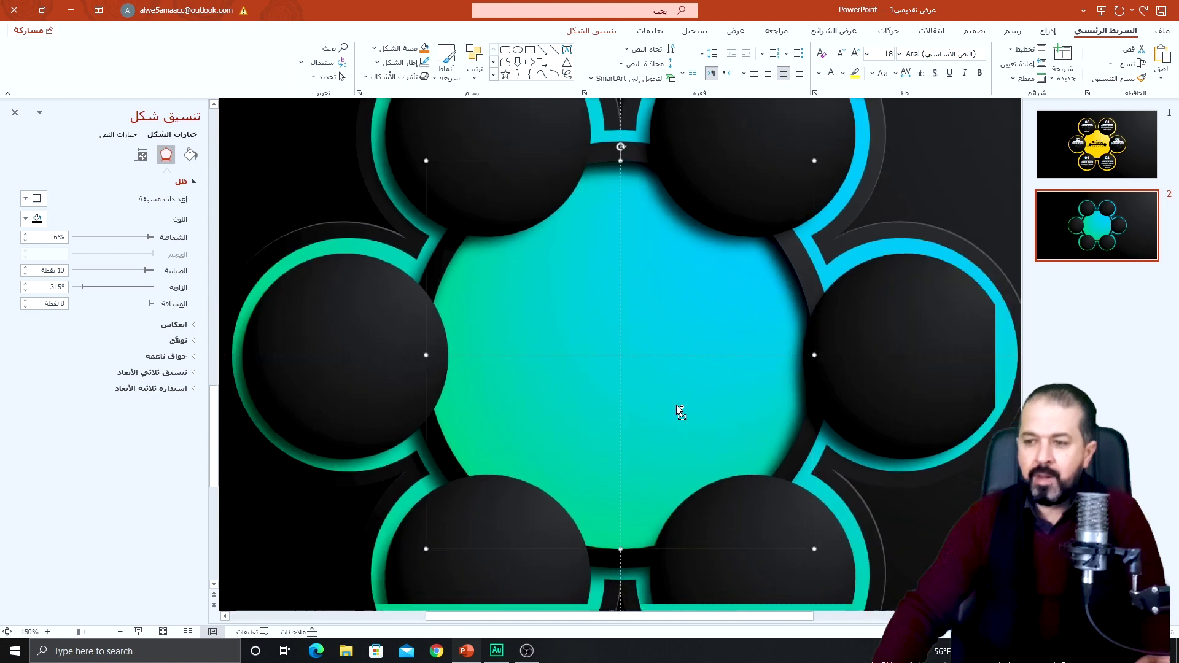
pyautogui.scroll(-3, 676, 404)
pyautogui.scroll(-3, 676, 404)
pyautogui.scroll(-2, 676, 404)
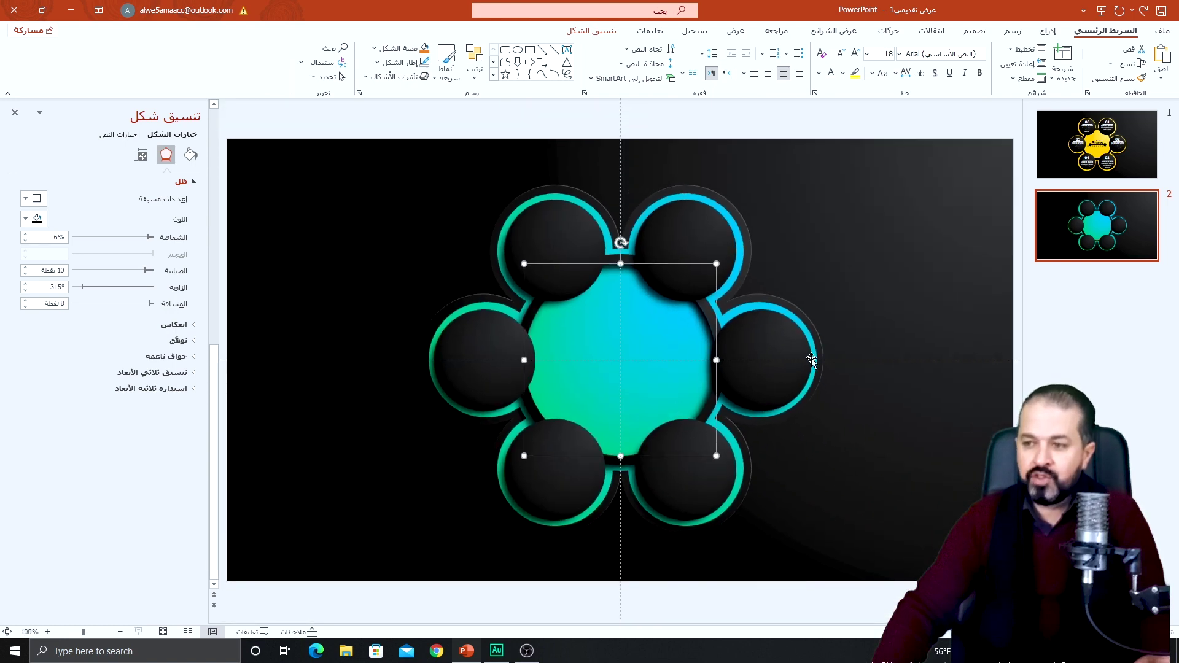
pyautogui.click(844, 305)
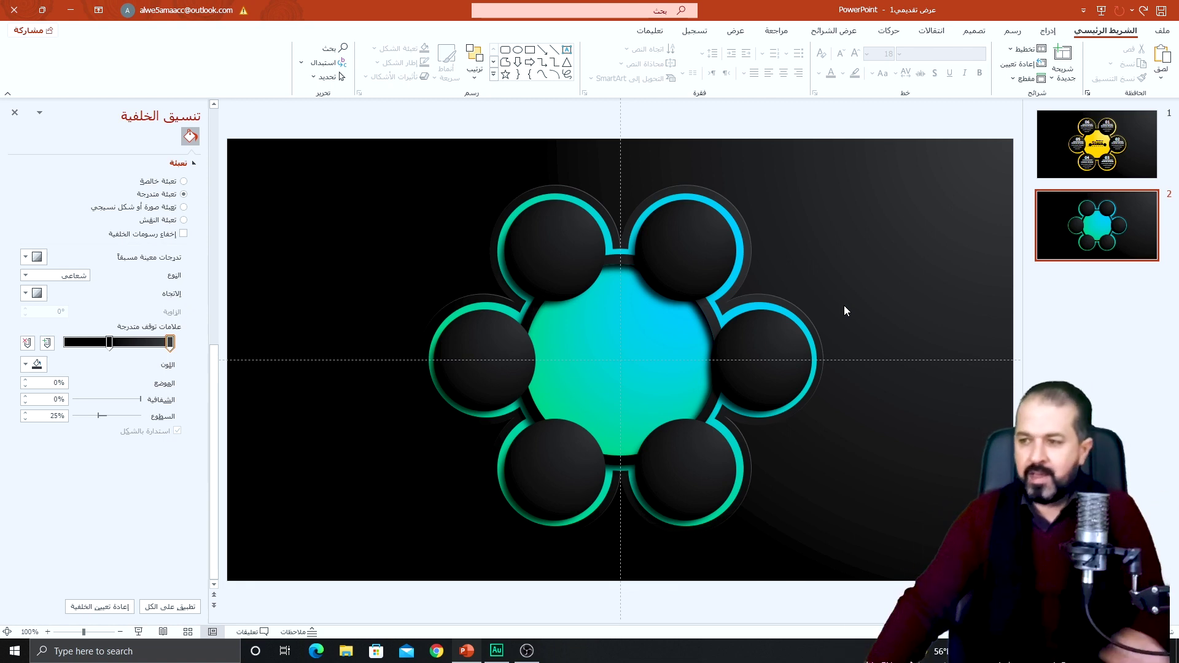
# Paste the 'Business Steps' centre title group from the yellow slide onto the teal slide
pyautogui.click(1142, 159)
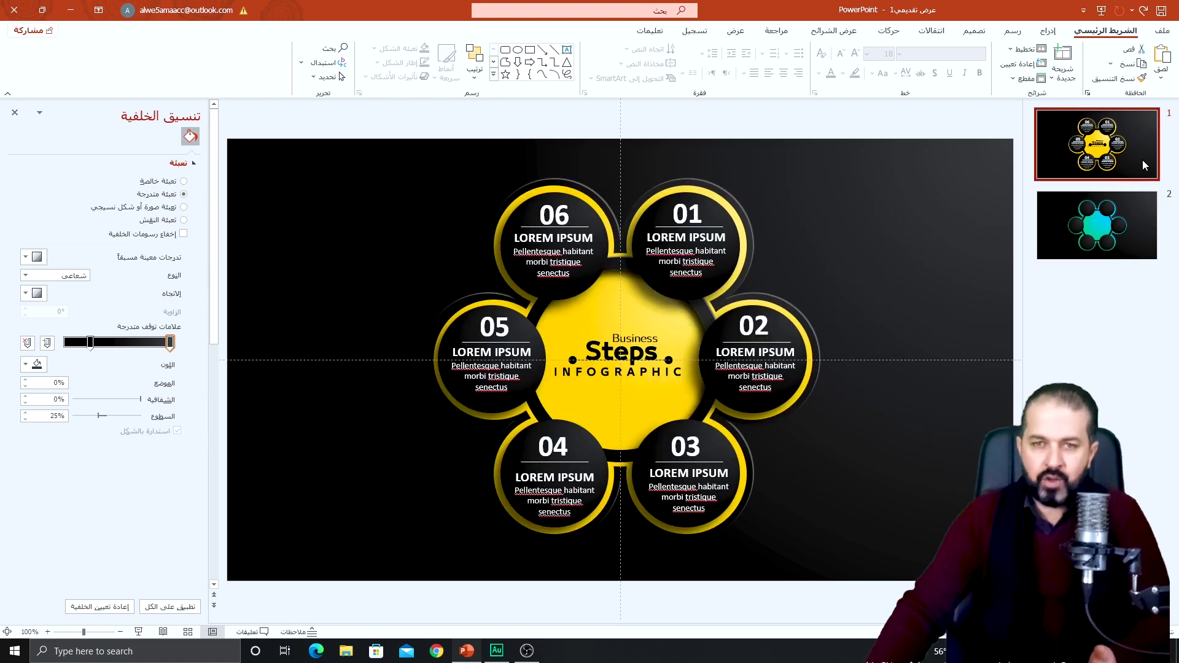
pyautogui.click(625, 347)
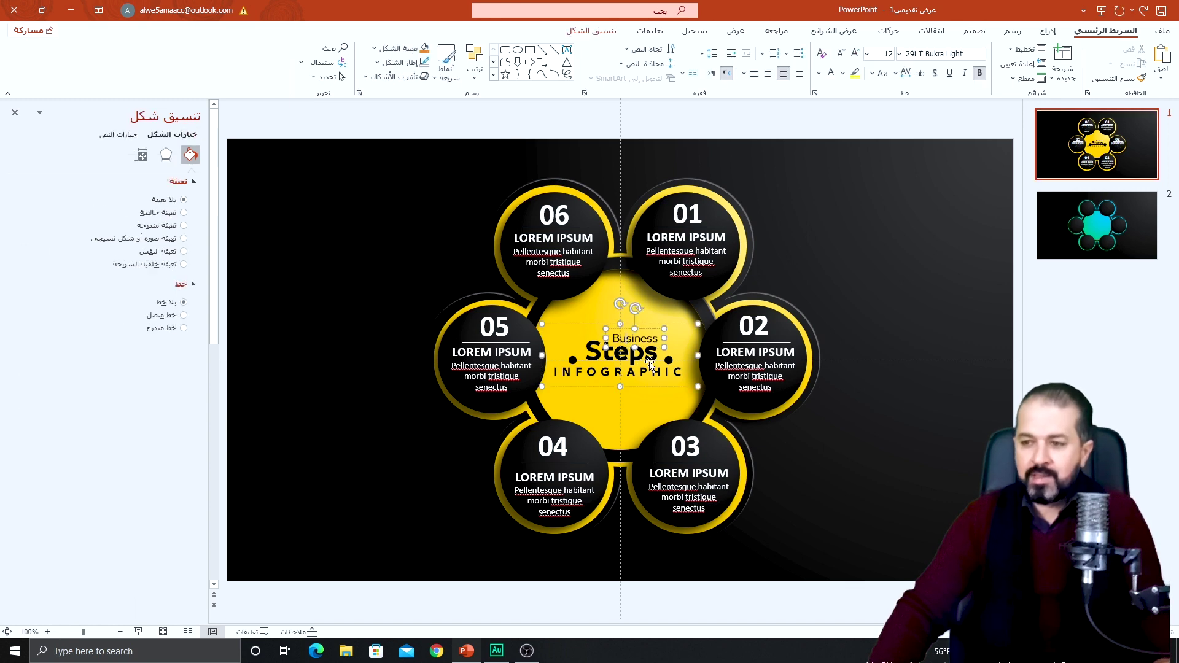
pyautogui.click(686, 328)
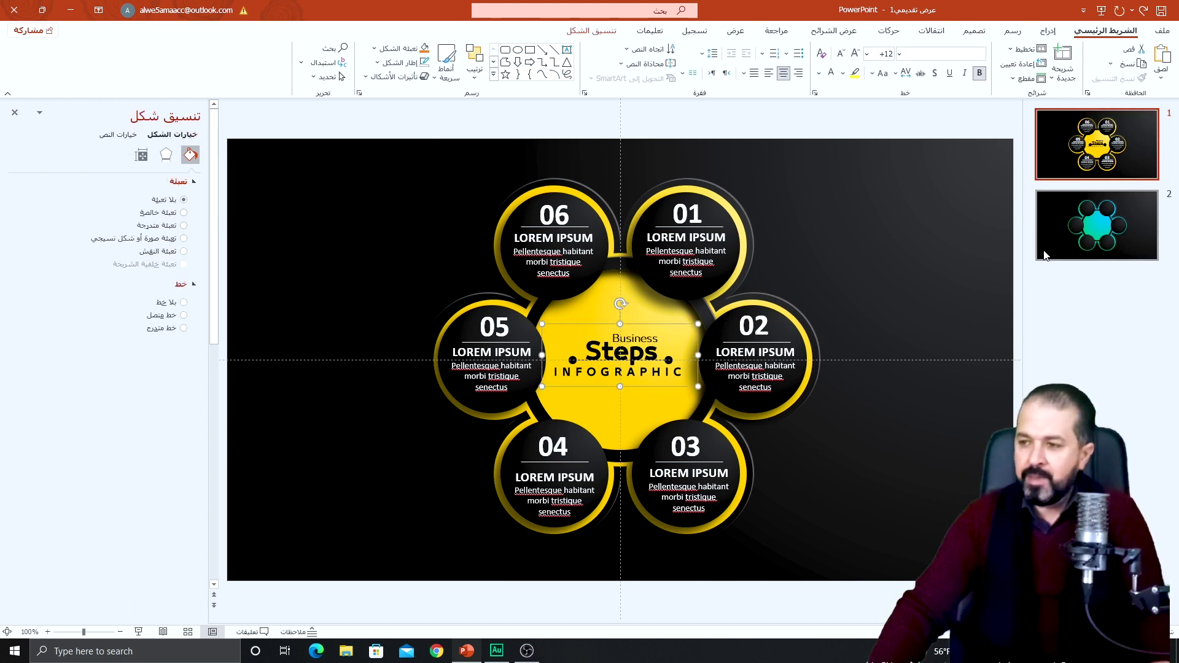
pyautogui.click(1097, 225)
pyautogui.hotkey('ctrl', 'v')
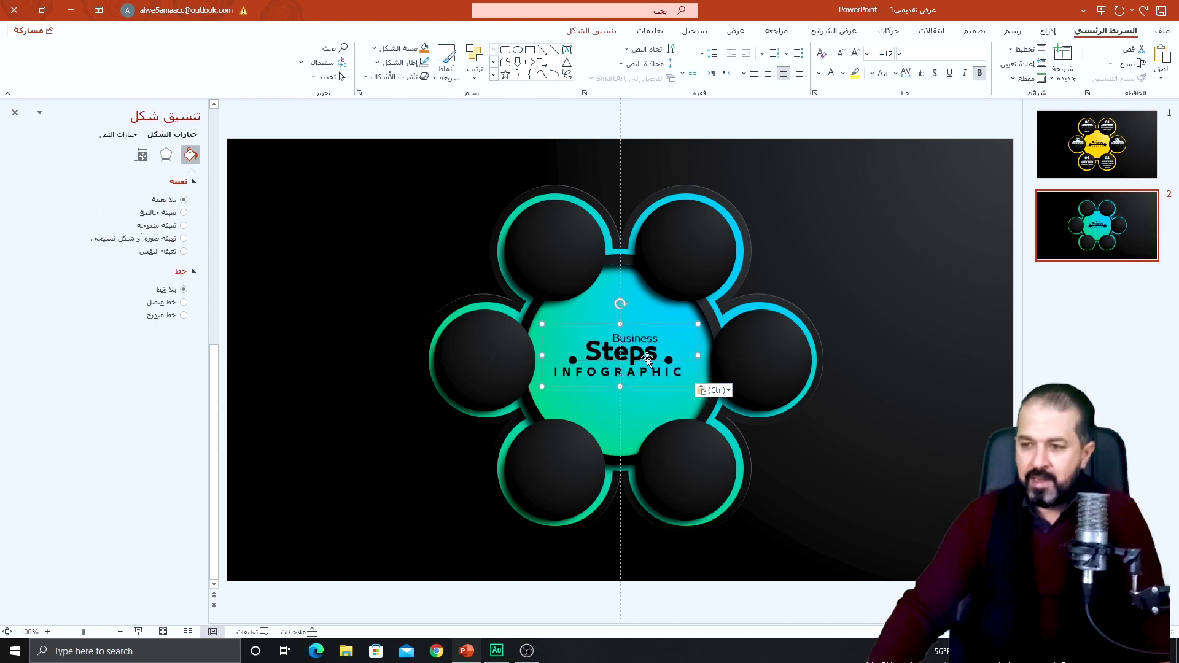
# Select the 01 number, divider line and LOREM IPSUM text on the yellow slide
pyautogui.click(1081, 147)
pyautogui.click(621, 258)
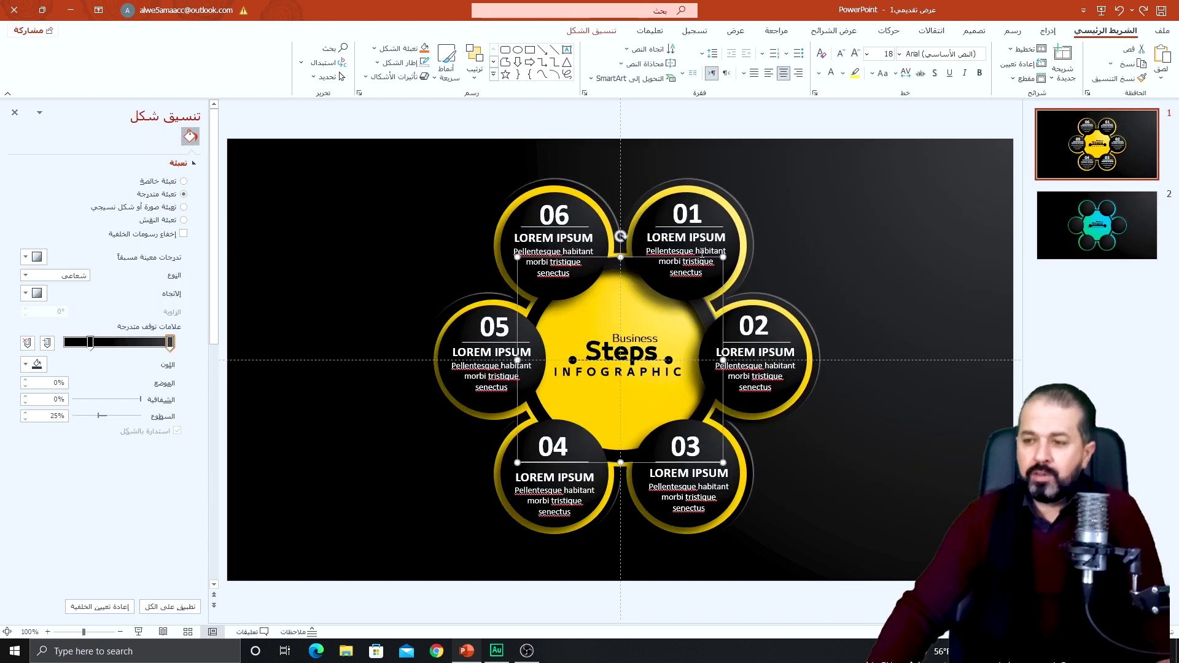
pyautogui.click(686, 252)
pyautogui.keyDown('ctrl'); pyautogui.scroll(5, 617, 322); pyautogui.keyUp('ctrl')
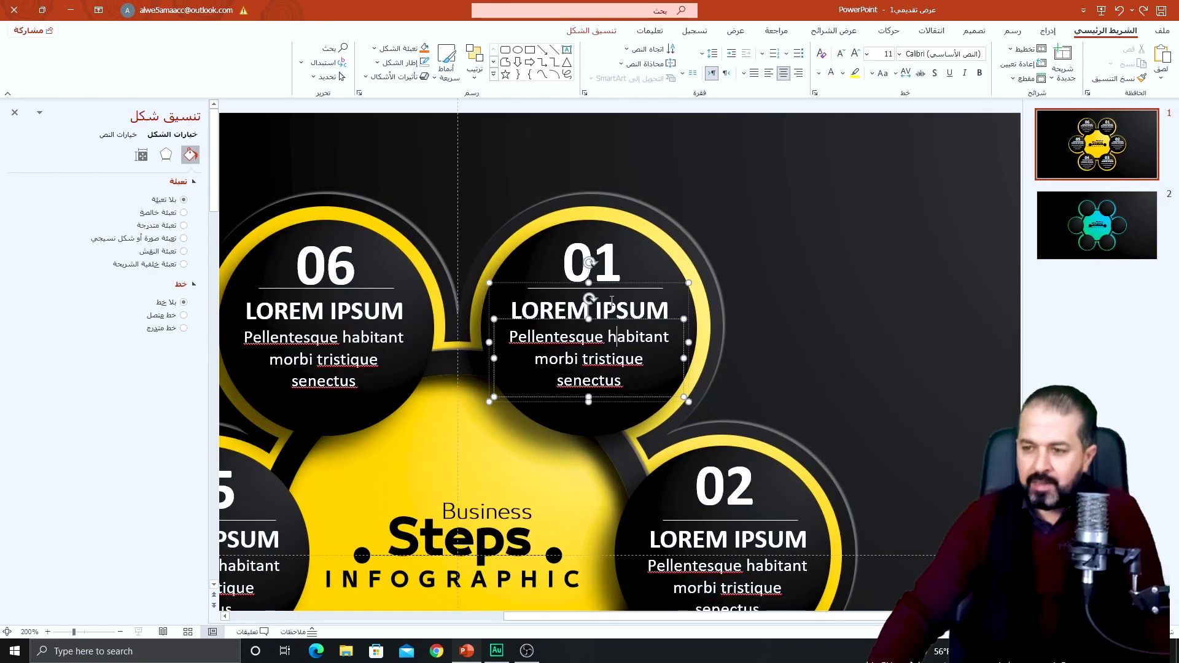
pyautogui.keyDown('shift'); pyautogui.click(612, 301); pyautogui.keyUp('shift')
pyautogui.keyDown('shift'); pyautogui.click(621, 289); pyautogui.keyUp('shift')
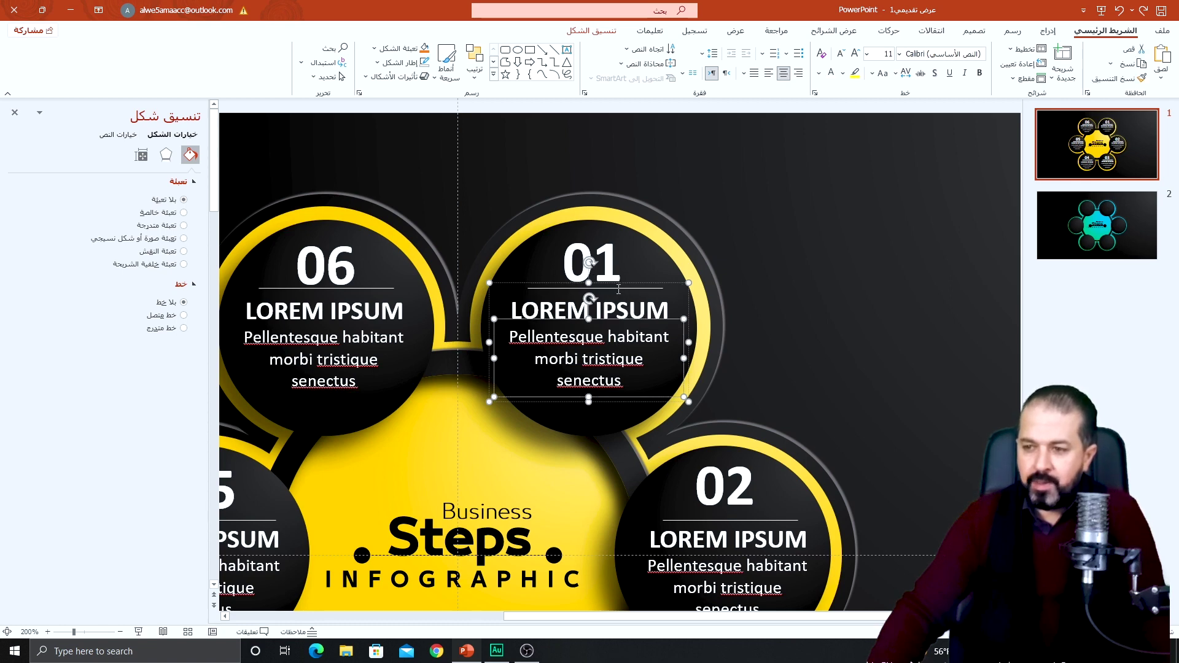
pyautogui.keyDown('shift'); pyautogui.click(620, 290); pyautogui.keyUp('shift')
pyautogui.keyDown('shift'); pyautogui.click(647, 289); pyautogui.keyUp('shift')
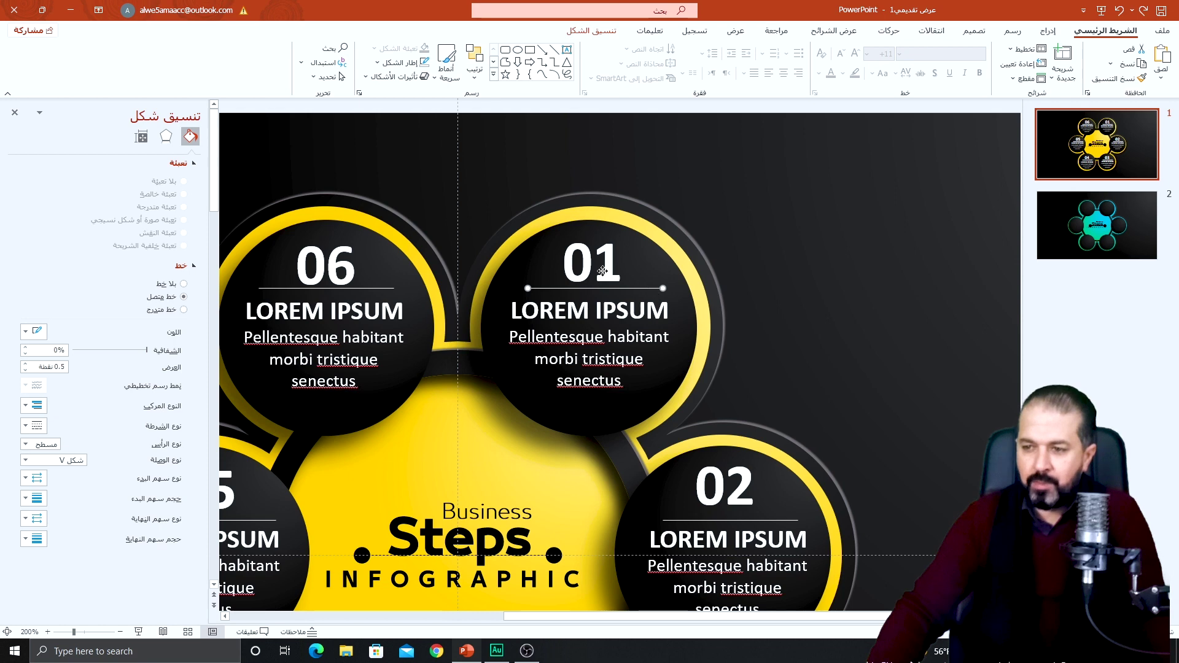
pyautogui.keyDown('shift'); pyautogui.click(590, 309); pyautogui.keyUp('shift')
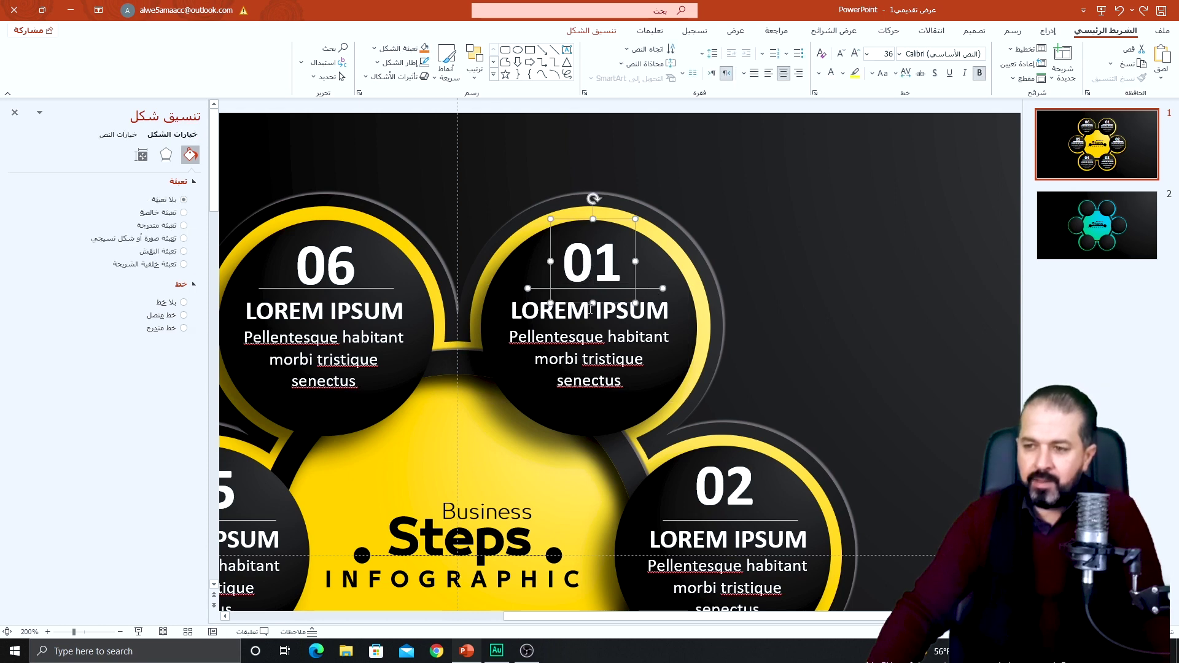
pyautogui.keyDown('shift'); pyautogui.click(591, 314); pyautogui.keyUp('shift')
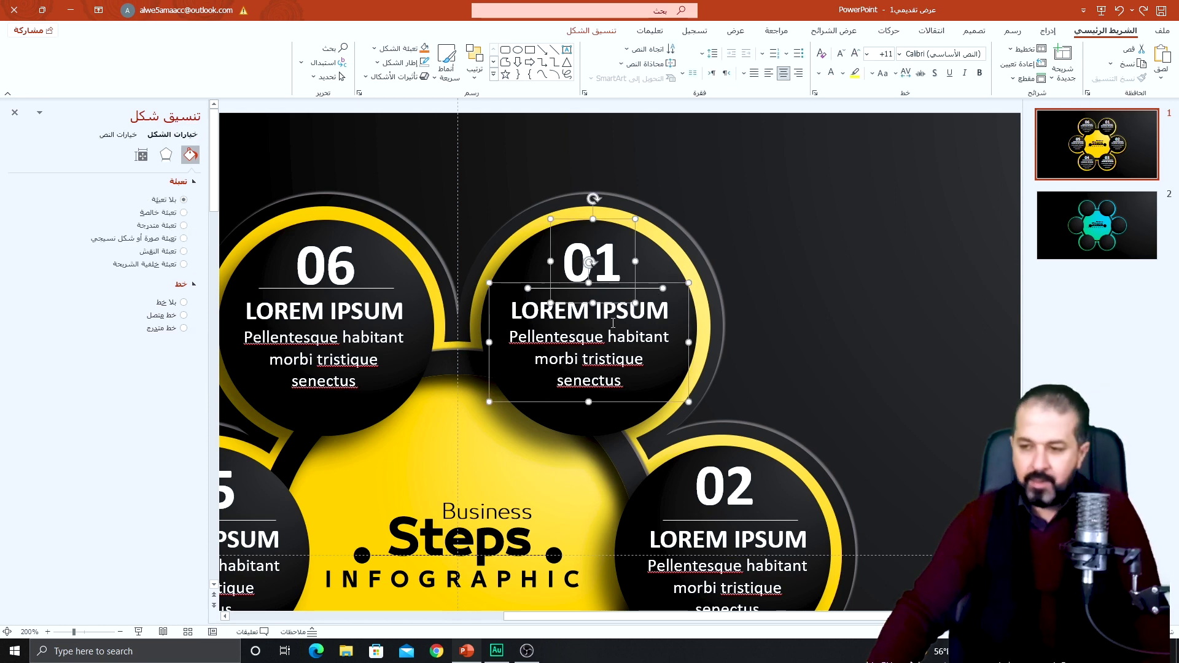
# Paste the 01 group onto the teal slide and nudge it down into the top circle
pyautogui.click(1097, 225)
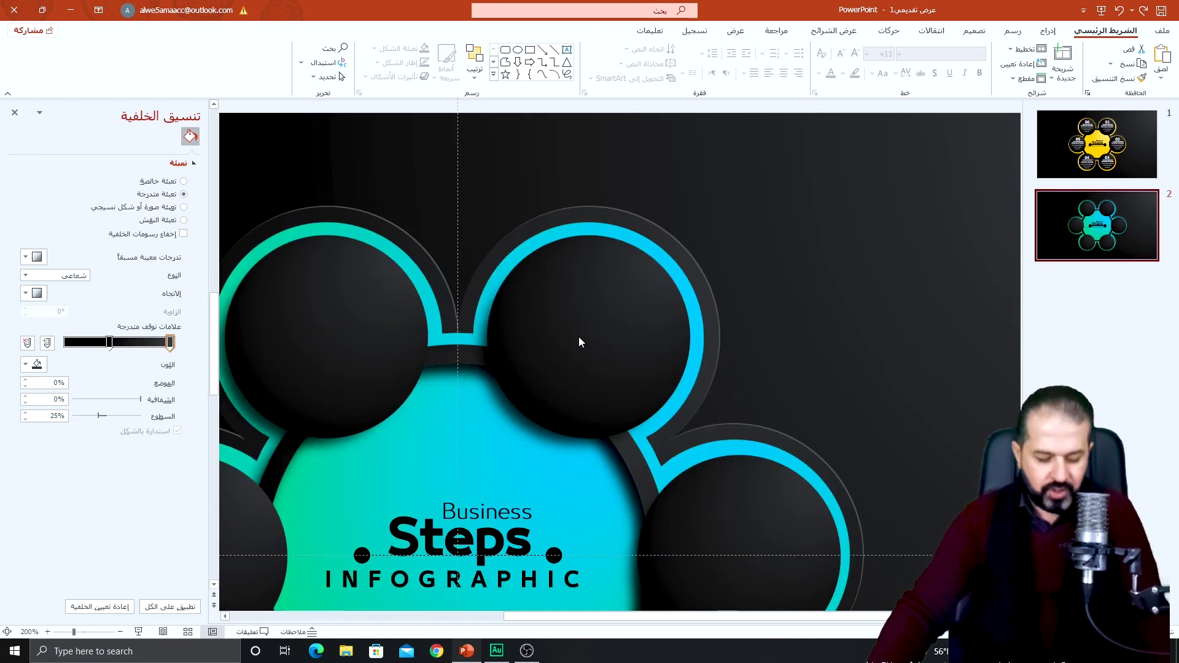
pyautogui.hotkey('ctrl', 'v')
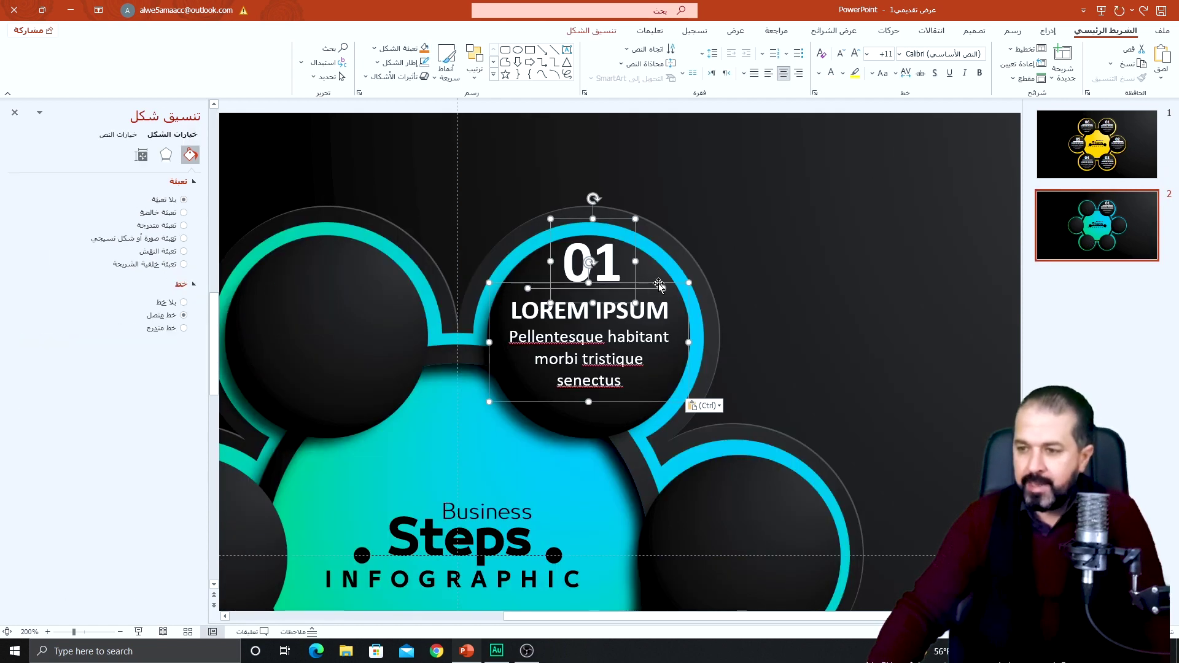
pyautogui.press('Down')
pyautogui.press('Down')
pyautogui.press('Down')
pyautogui.press('Down')
pyautogui.press('Down')
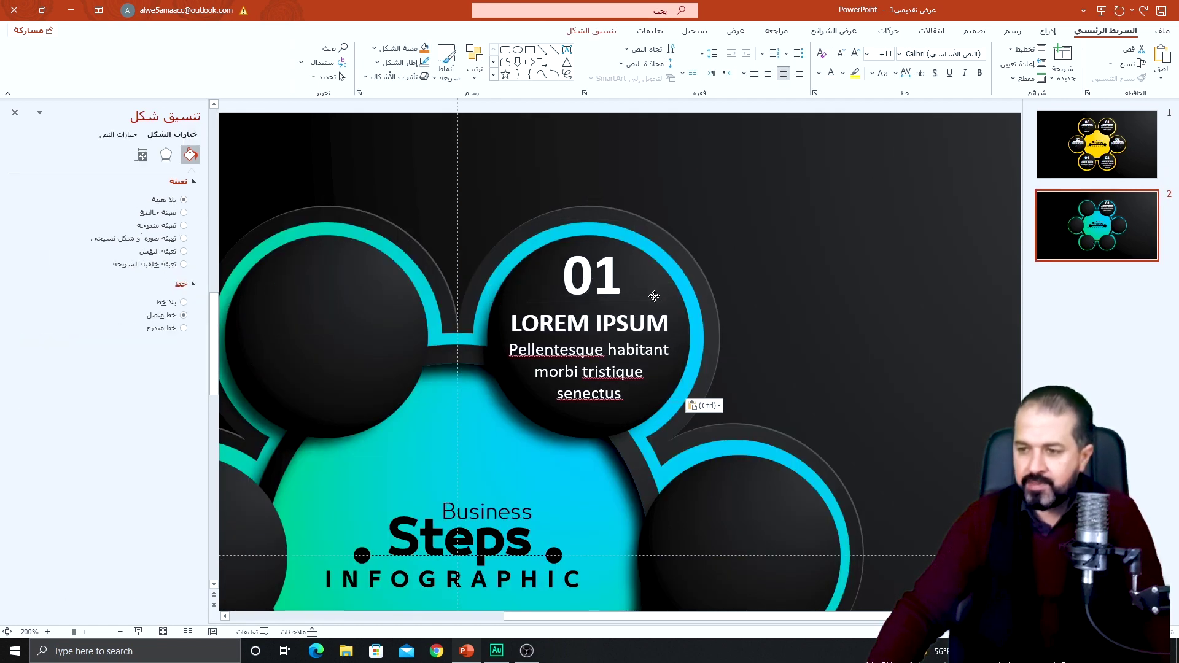
pyautogui.click(588, 274)
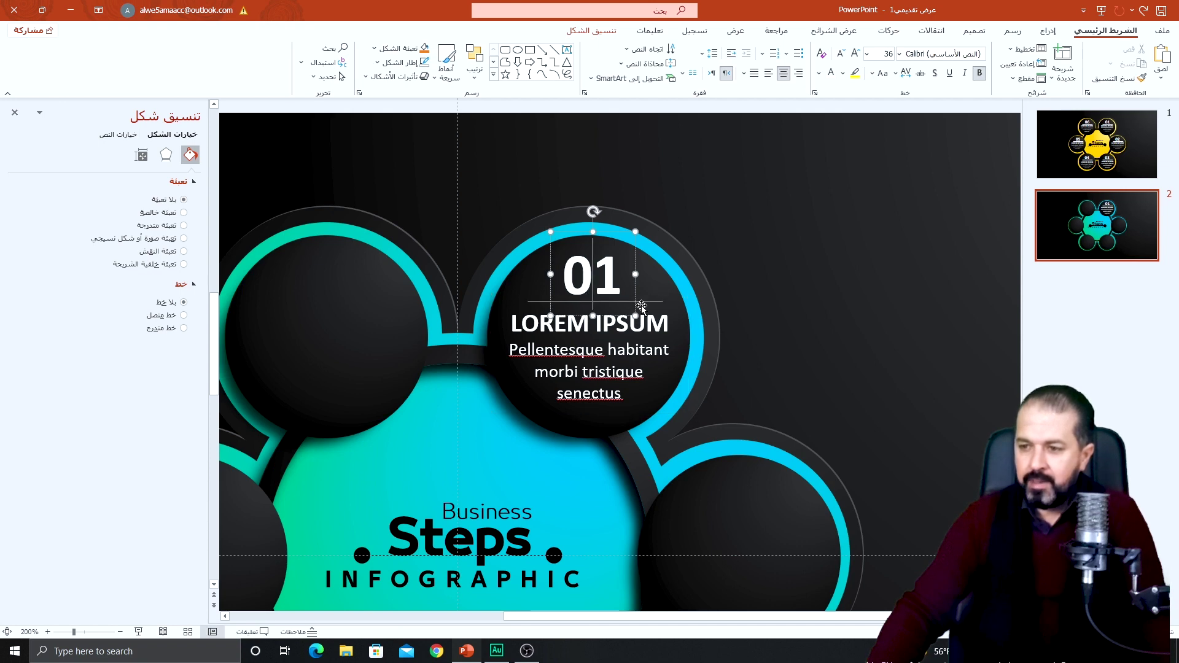
pyautogui.click(650, 304)
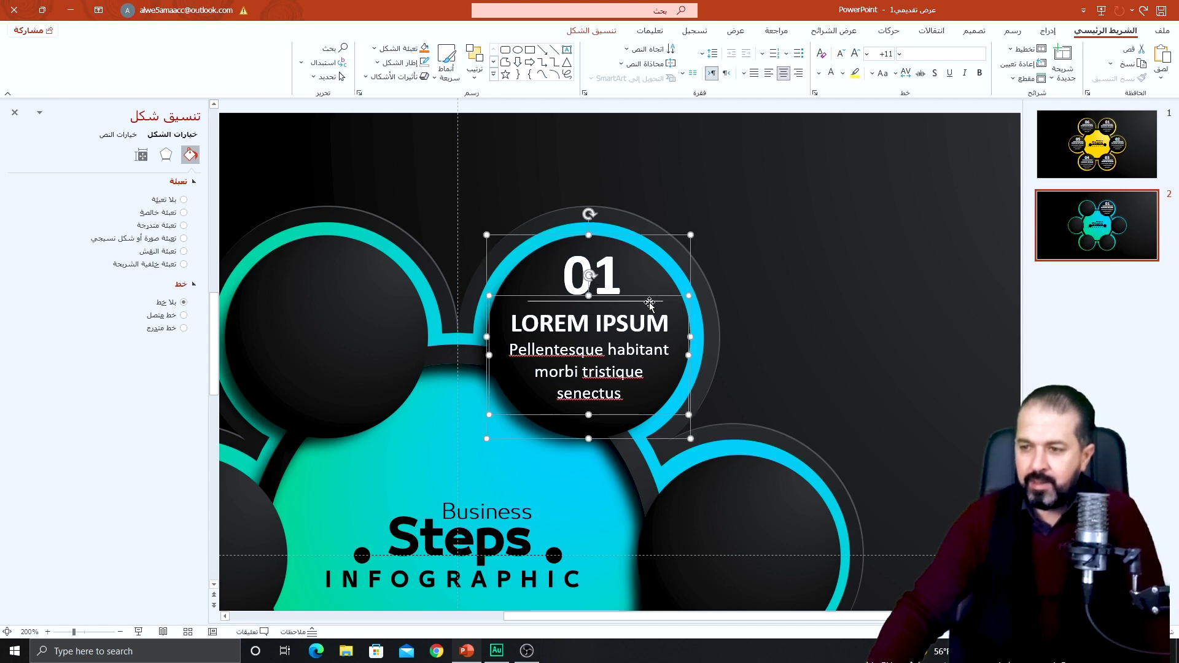
pyautogui.click(649, 302)
pyautogui.click(607, 348)
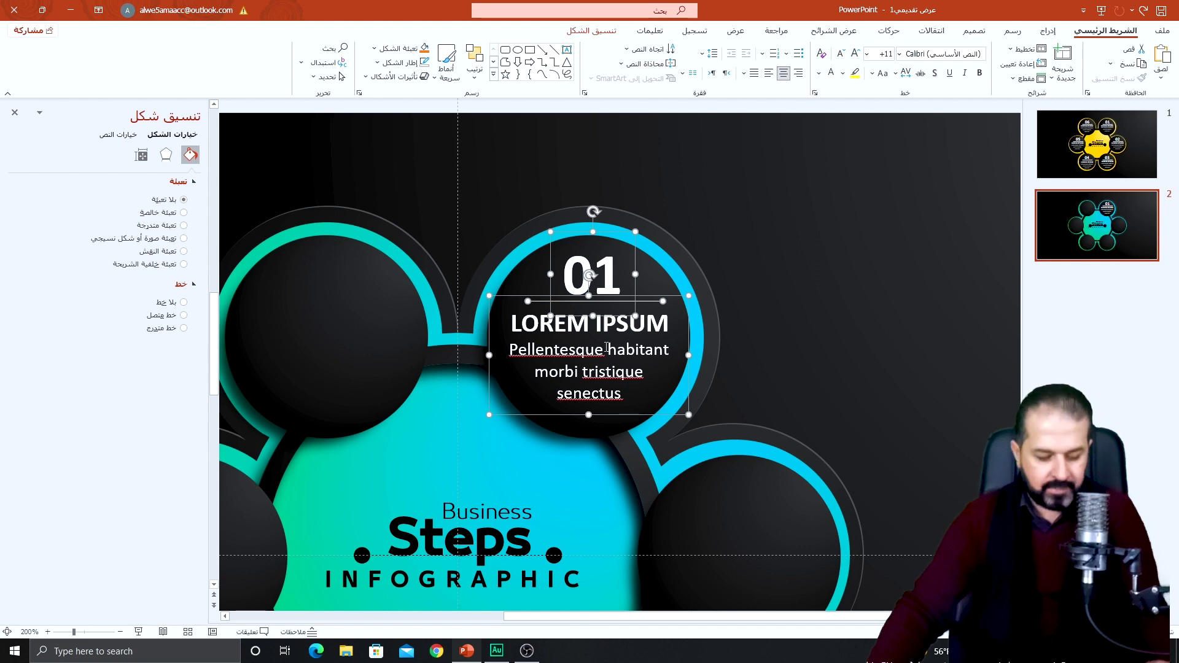
pyautogui.click(656, 281)
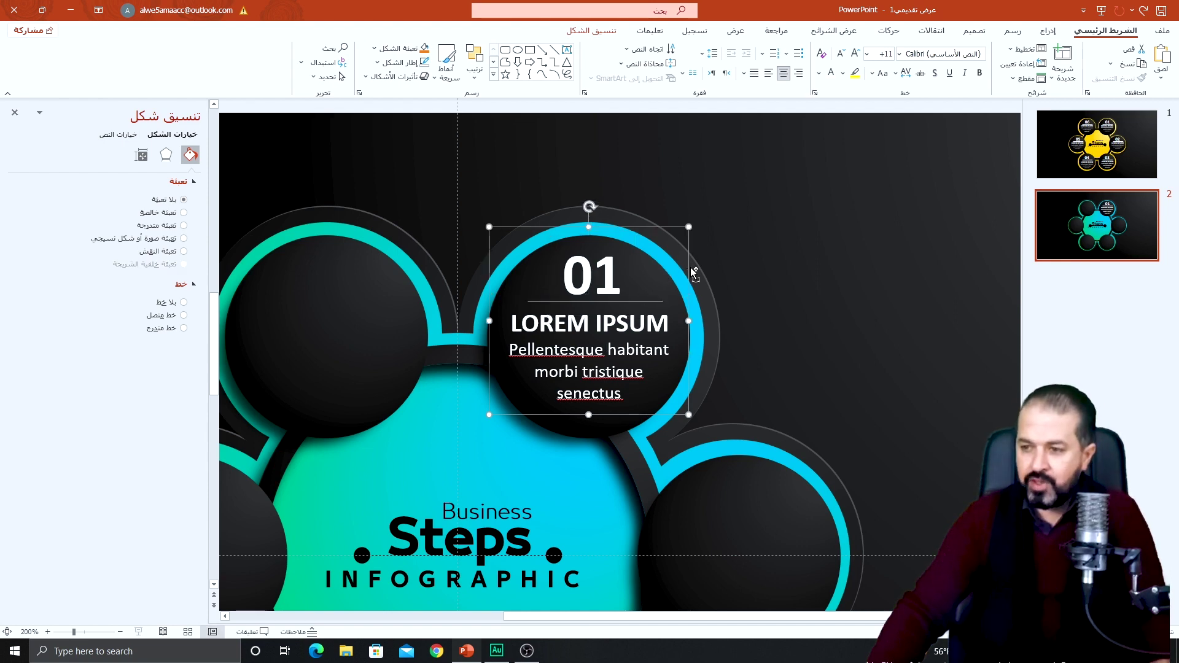
# Copy the 01 text group into the right and bottom-right circles, renumbering them 02 and 03
pyautogui.moveTo(694, 253); pyautogui.dragTo(839, 469)
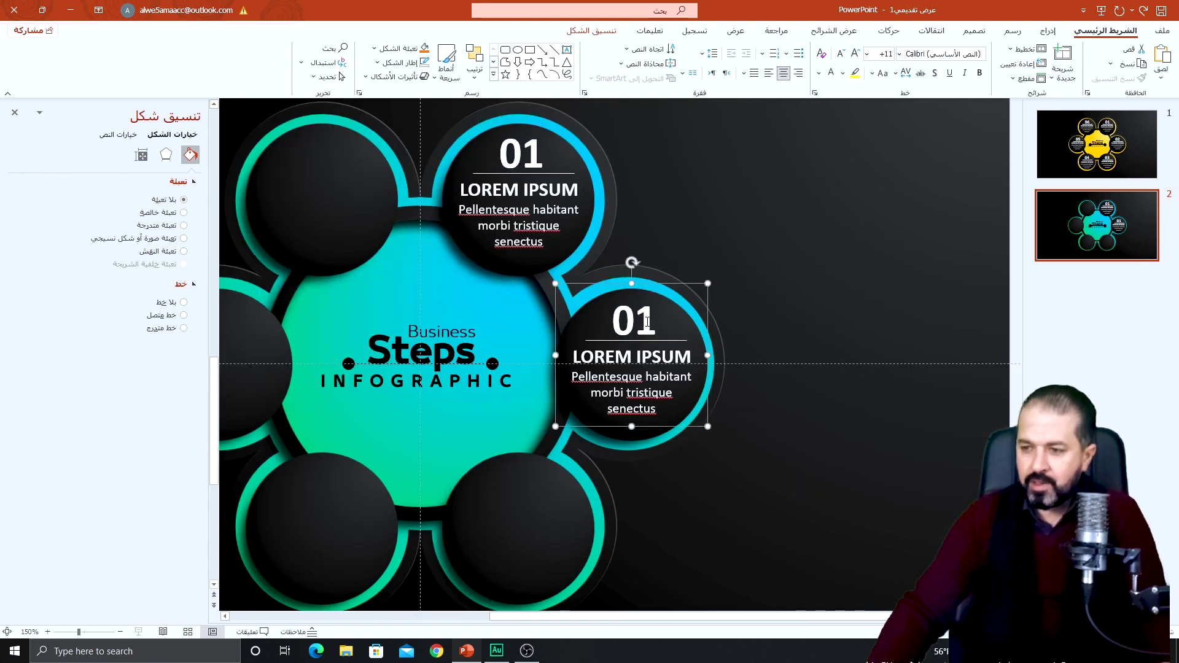
pyautogui.doubleClick(648, 321)
pyautogui.write('02')
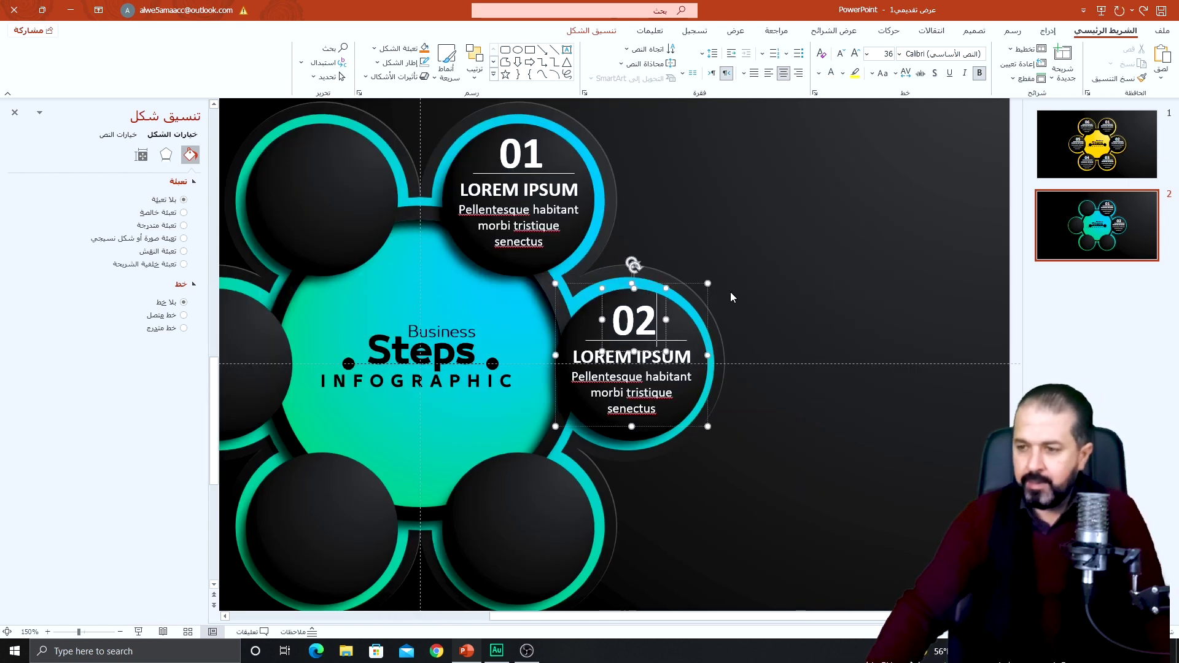
pyautogui.click(731, 292)
pyautogui.click(641, 356)
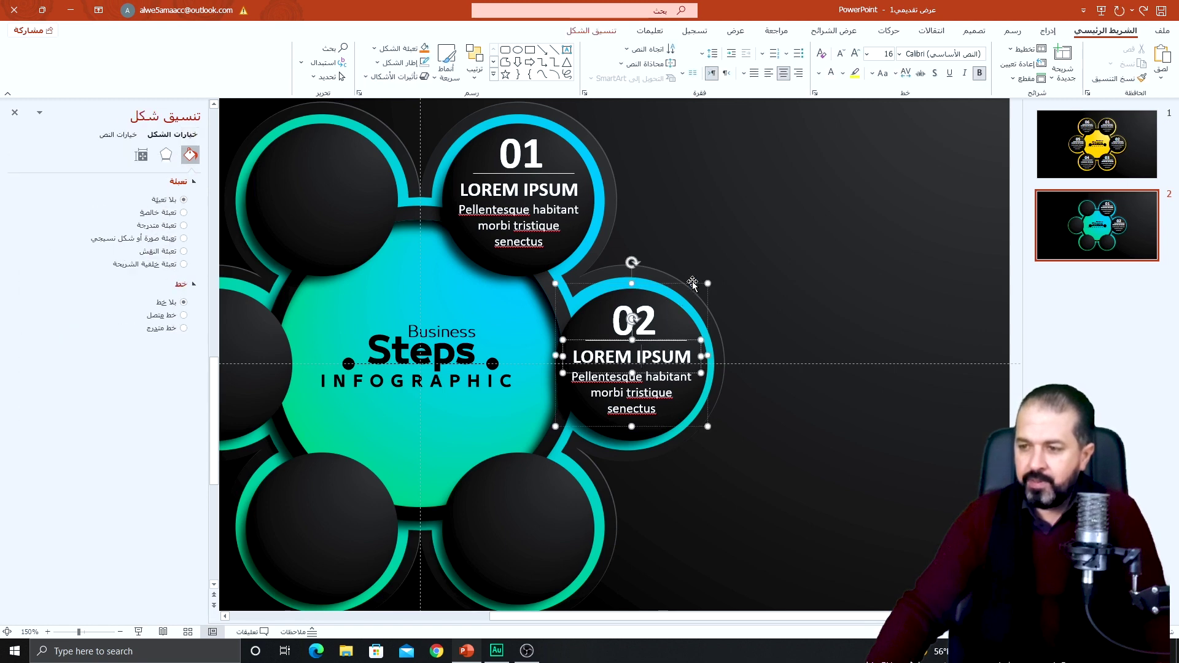
pyautogui.moveTo(693, 284); pyautogui.dragTo(579, 454)
pyautogui.doubleClick(518, 482)
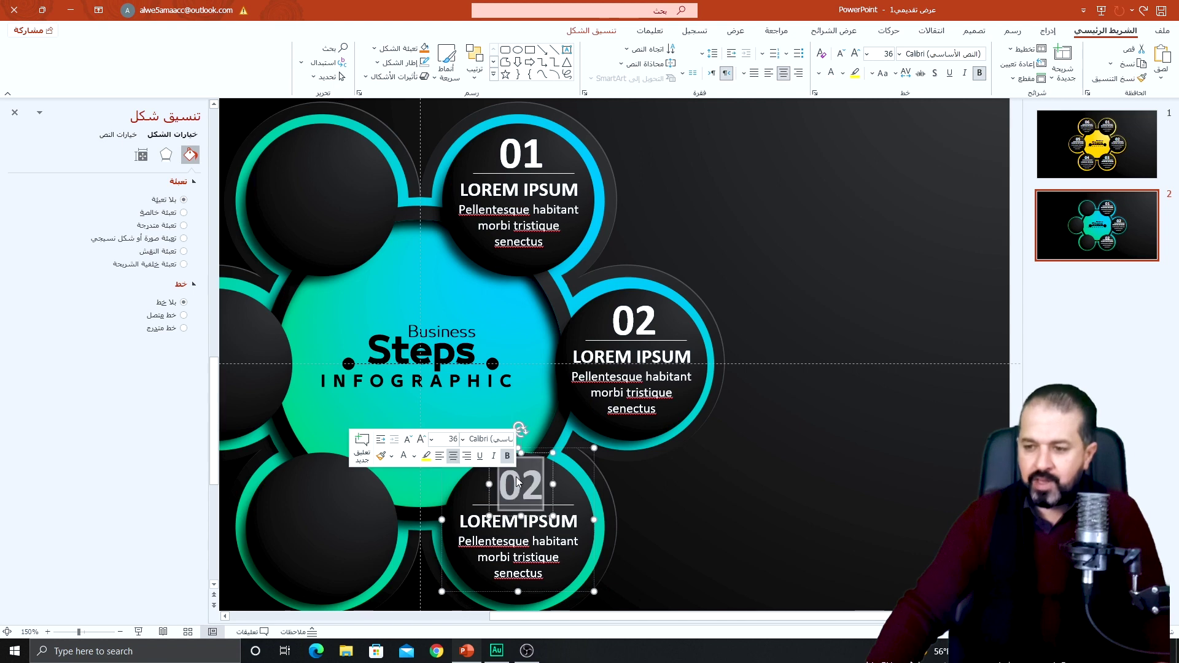
pyautogui.write('03')
# Copy the group into the bottom-left, left and top-left circles, numbered 04, 05 and 06
pyautogui.keyDown('ctrl'); pyautogui.scroll(-1, 652, 465); pyautogui.keyUp('ctrl')
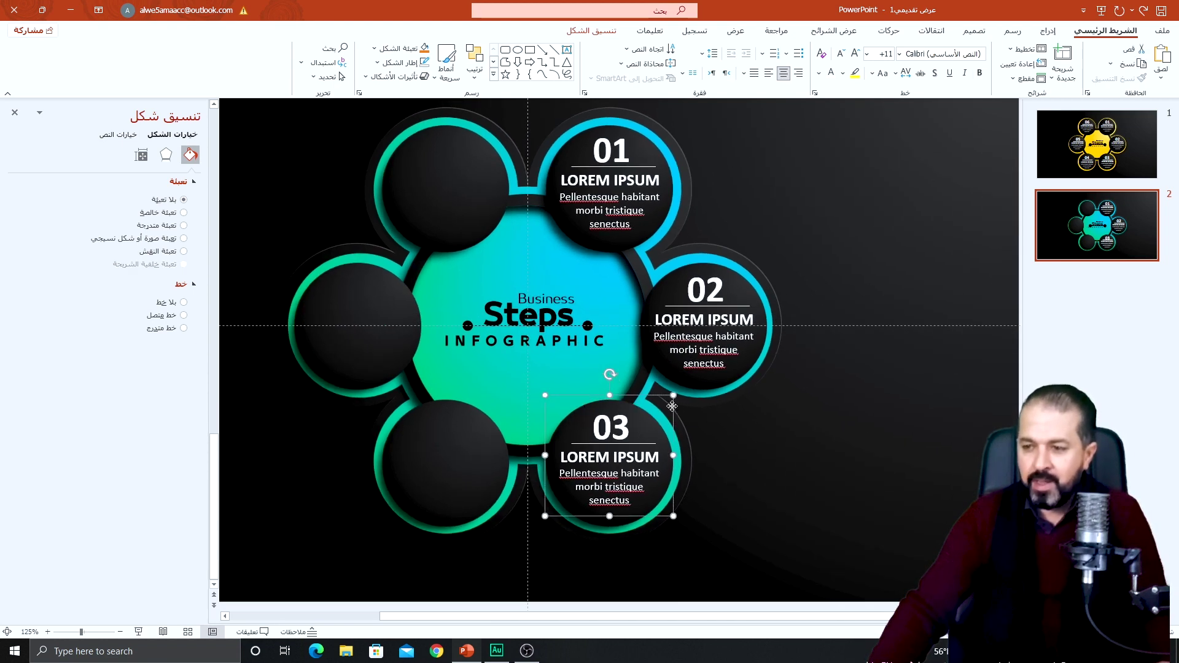
pyautogui.moveTo(673, 407); pyautogui.dragTo(507, 418)
pyautogui.doubleClick(447, 427)
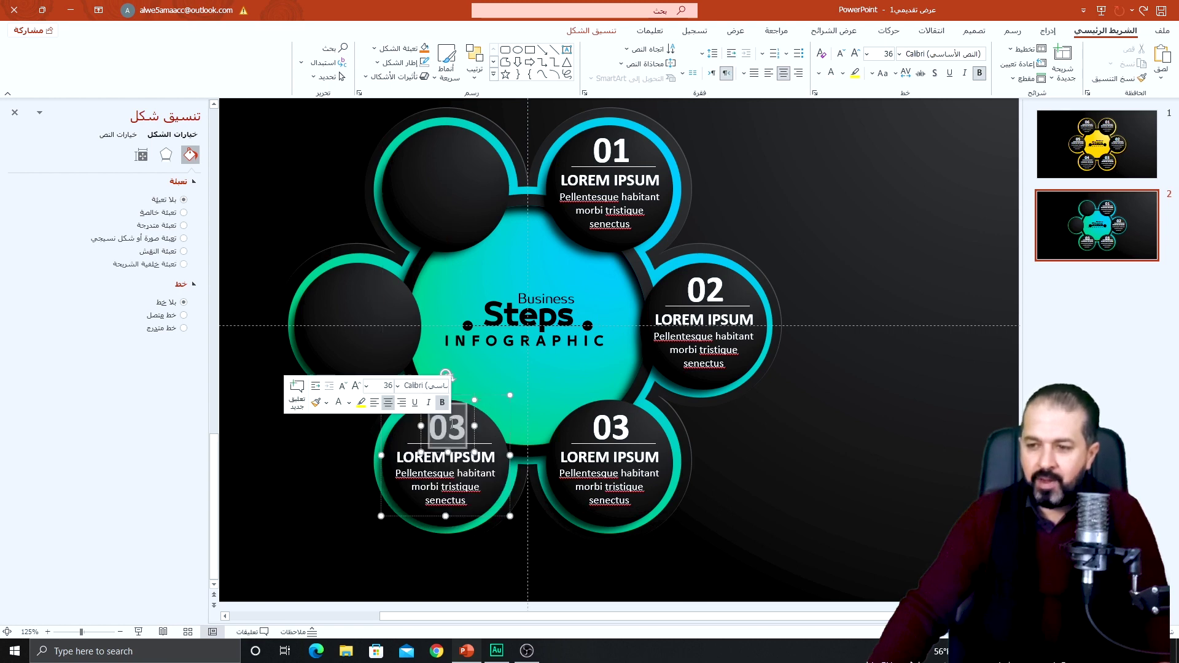
pyautogui.write('04')
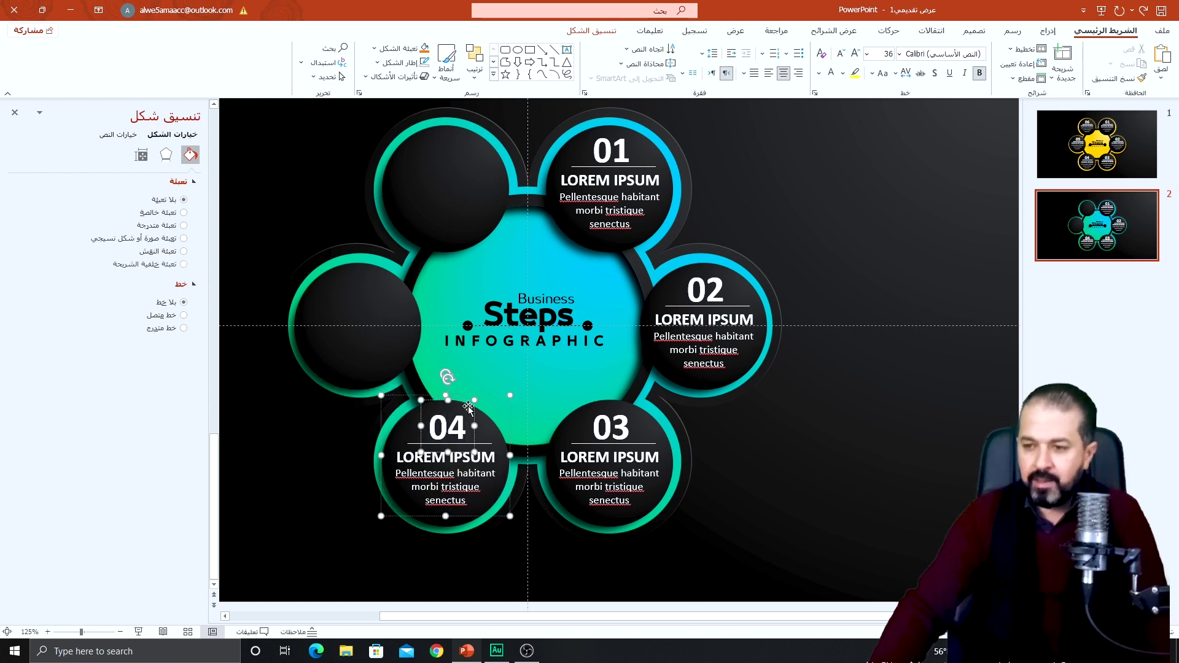
pyautogui.moveTo(485, 396); pyautogui.dragTo(397, 270)
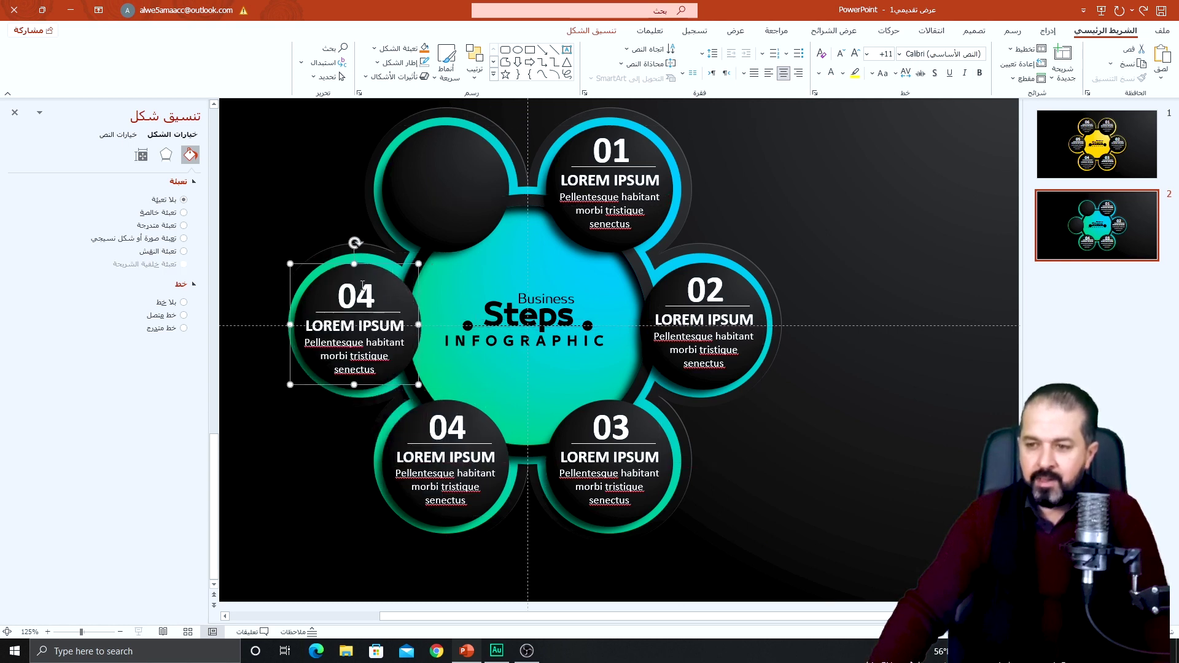
pyautogui.doubleClick(360, 286)
pyautogui.write('05')
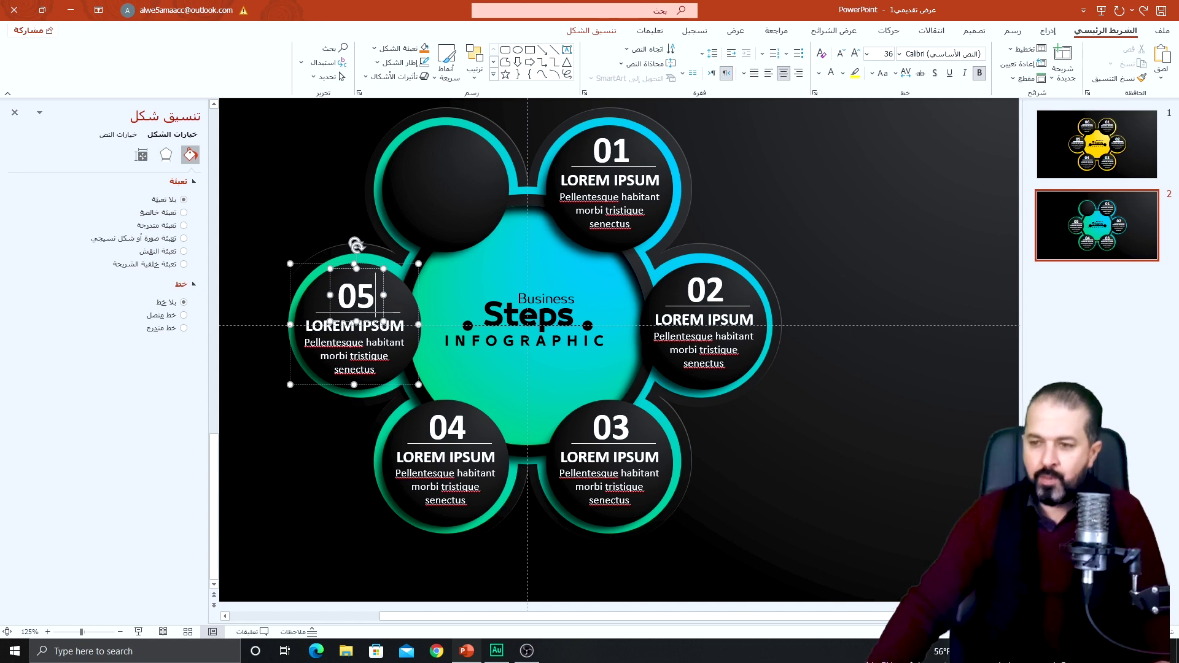
pyautogui.moveTo(294, 265)
pyautogui.mouseDown()
pyautogui.moveTo(419, 142)
pyautogui.moveTo(398, 131)
pyautogui.mouseUp()
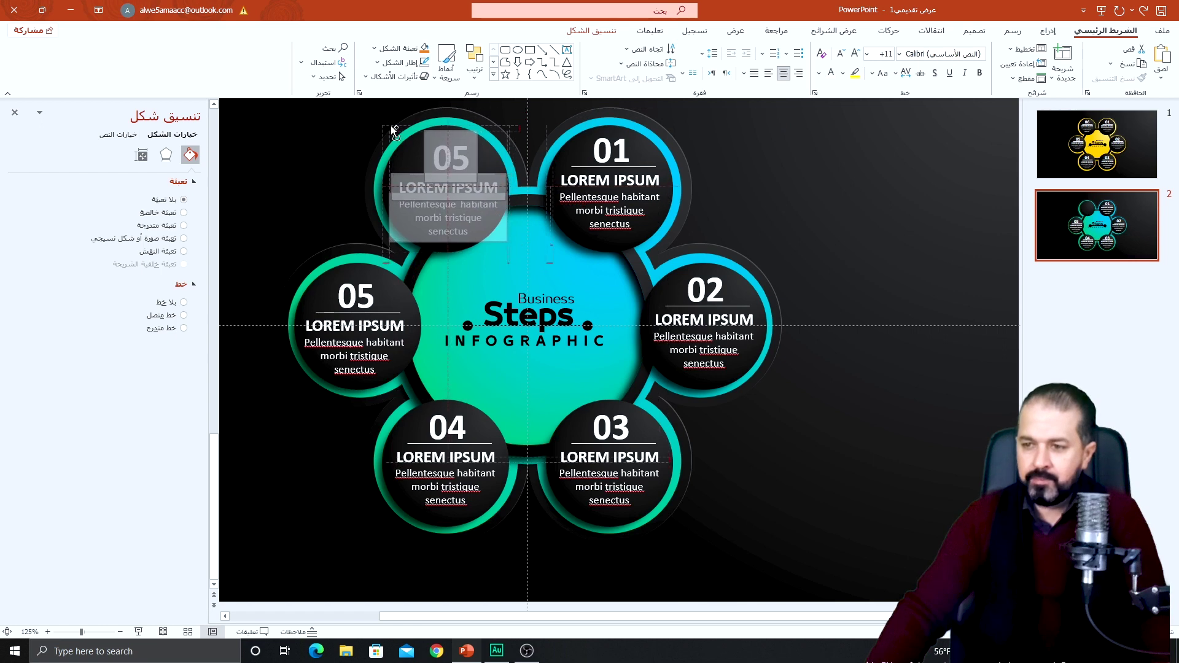
pyautogui.moveTo(398, 130); pyautogui.dragTo(393, 130)
pyautogui.write('06')
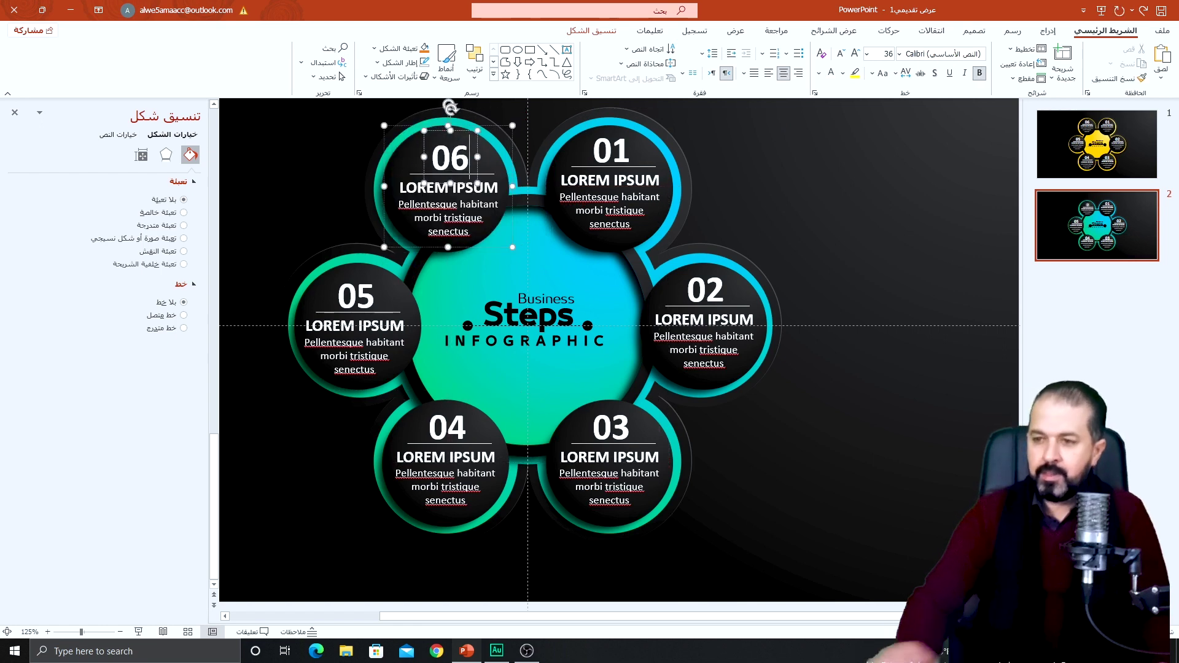
pyautogui.click(386, 161)
# Align the tops of the 06 and 01 groups, then nudge 06 slightly left
pyautogui.click(386, 161)
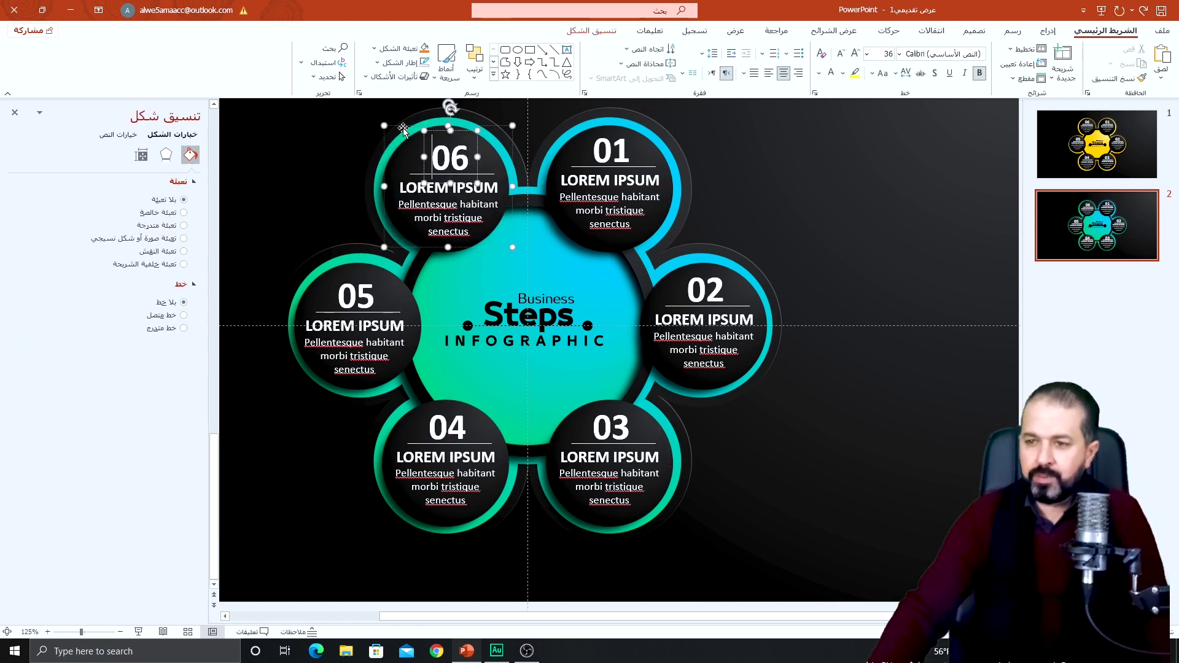
pyautogui.keyDown('shift'); pyautogui.click(627, 143); pyautogui.keyUp('shift')
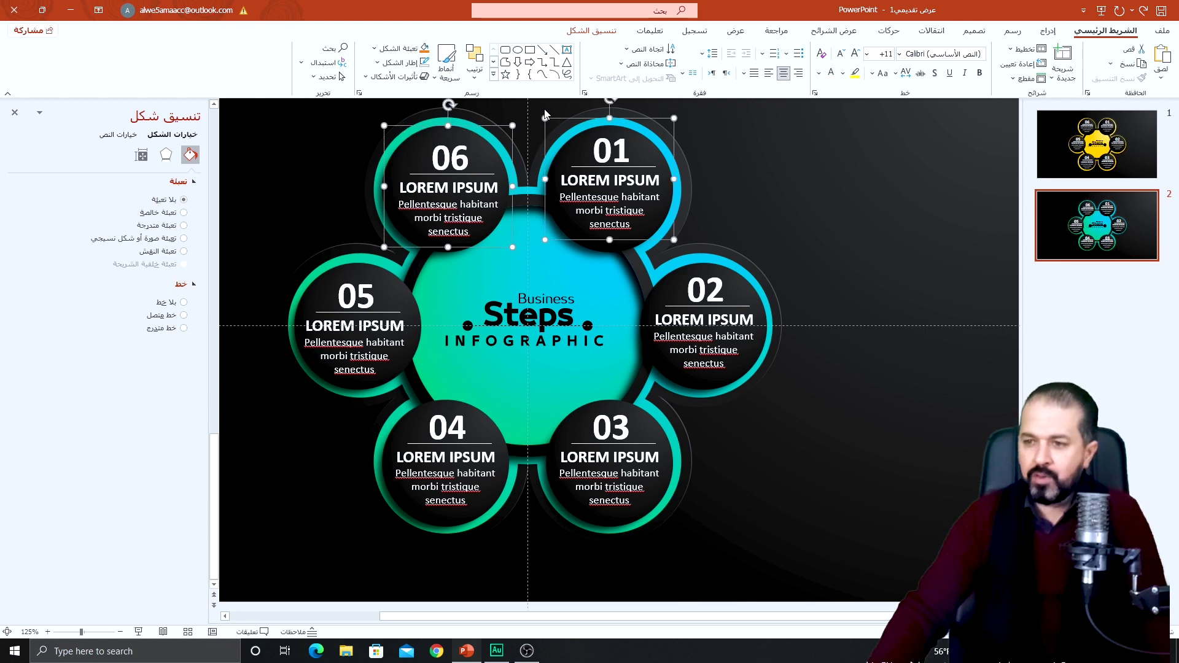
pyautogui.click(602, 31)
pyautogui.click(244, 49)
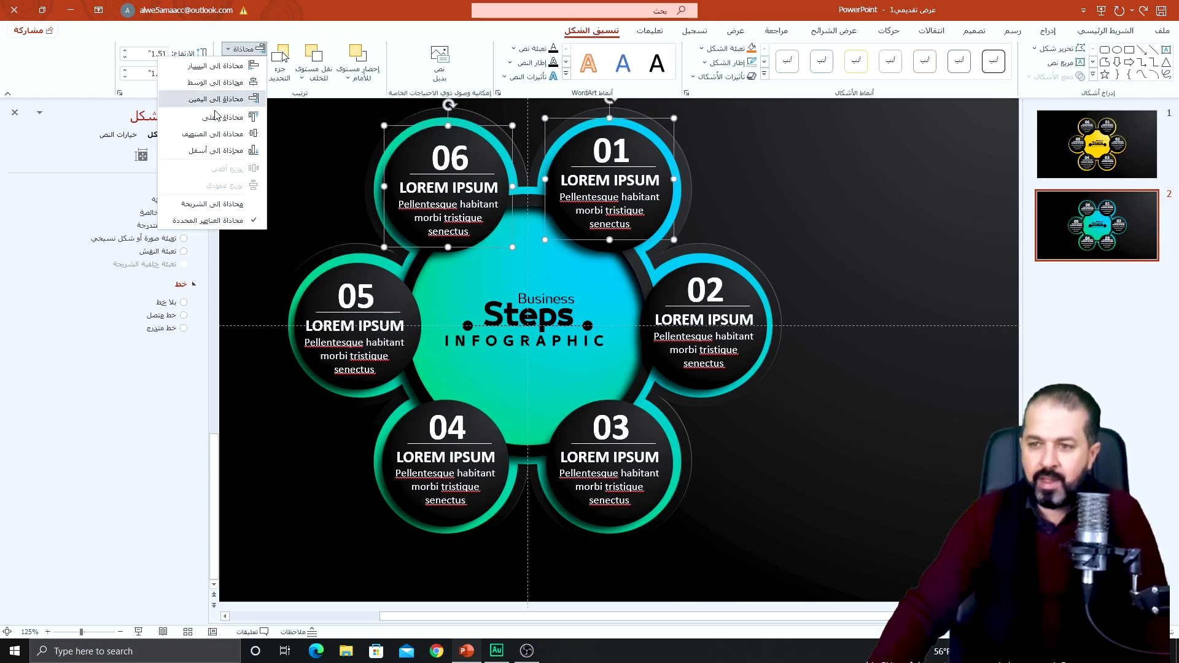
pyautogui.click(218, 116)
pyautogui.click(345, 168)
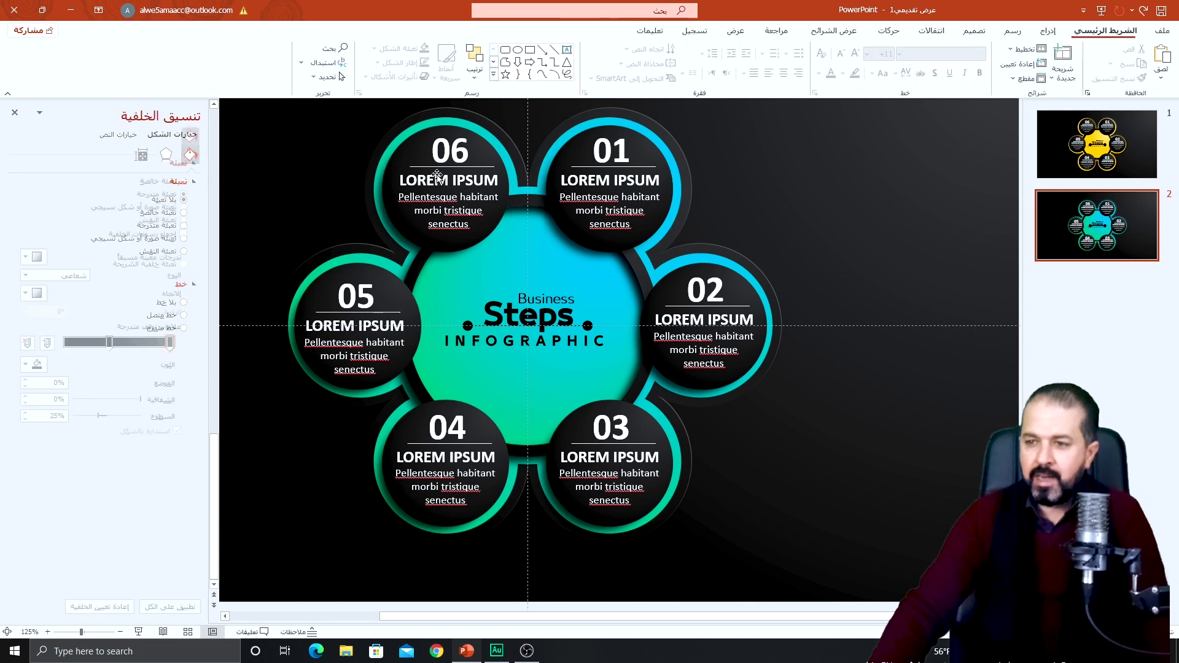
pyautogui.click(382, 154)
pyautogui.moveTo(382, 154); pyautogui.dragTo(379, 149)
pyautogui.click(314, 195)
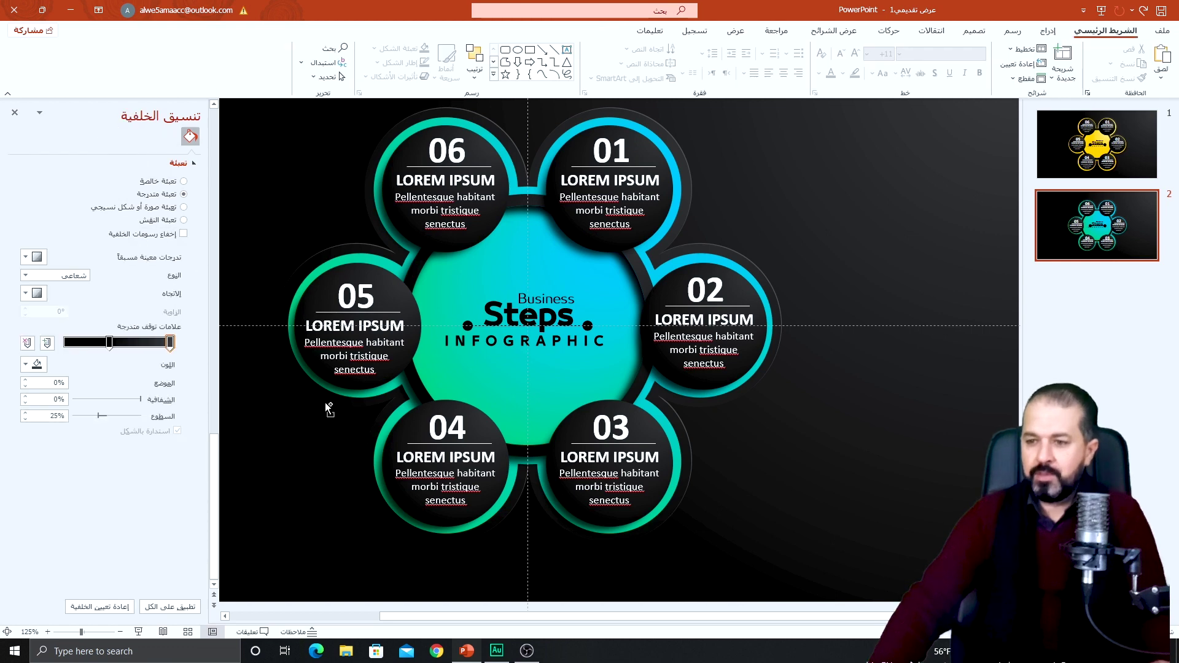
pyautogui.scroll(-2, 329, 409)
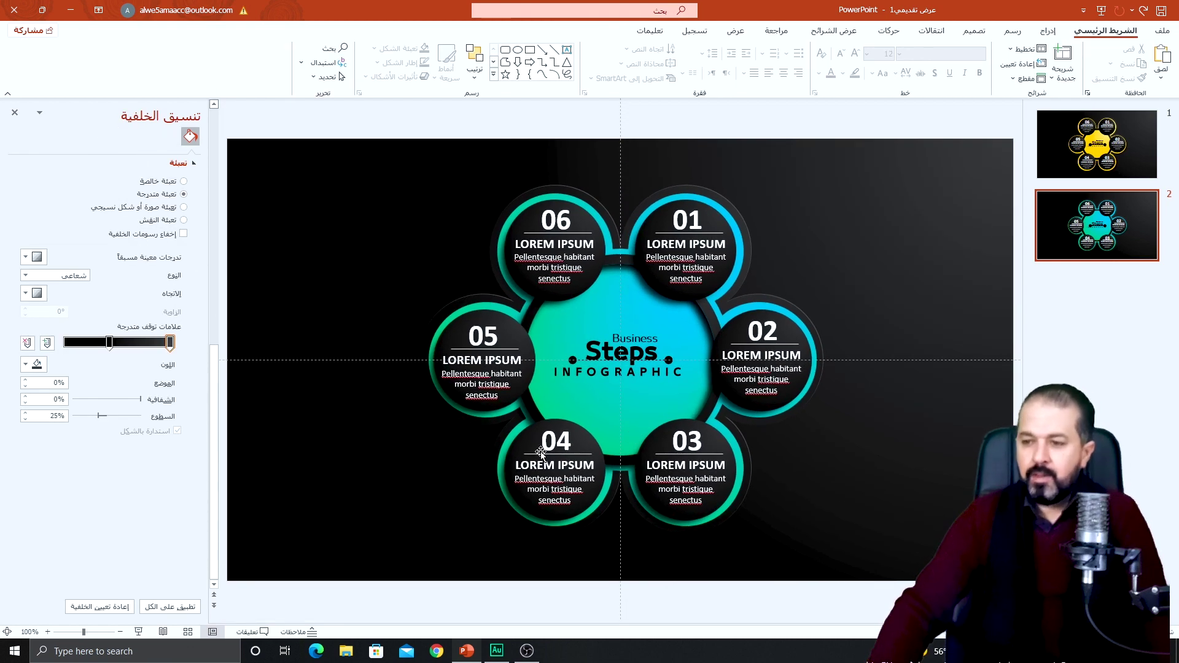
# Run the slide show and step from the yellow infographic to the teal version
pyautogui.click(137, 633)
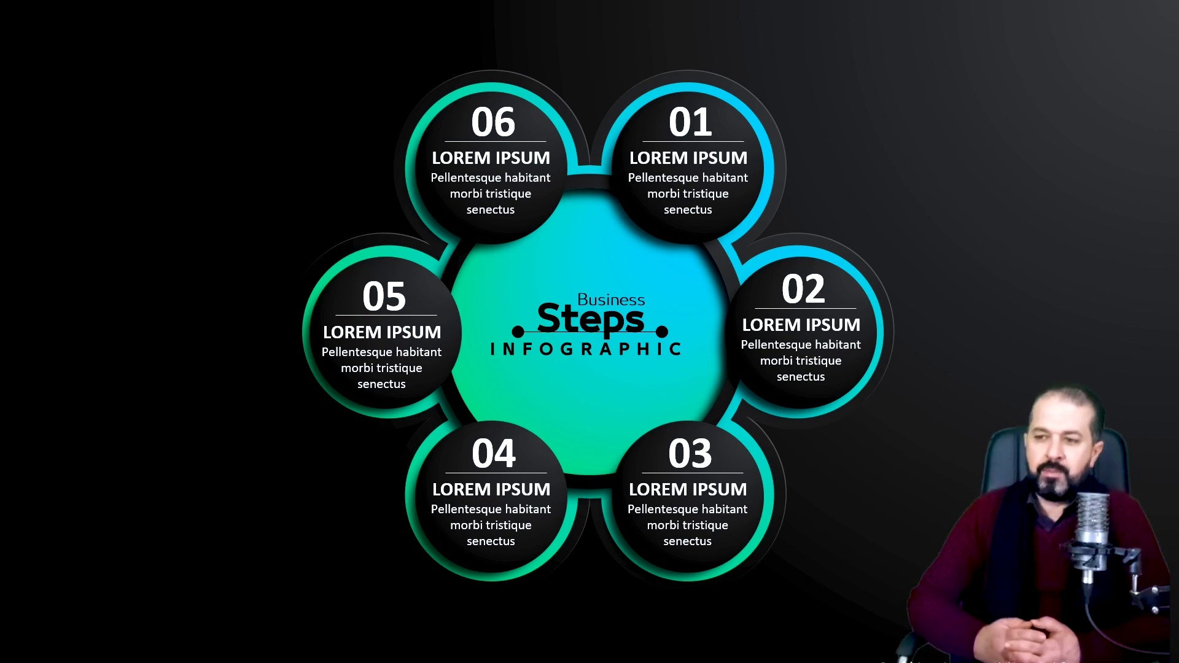
pyautogui.press('Right')
pyautogui.press('Left')
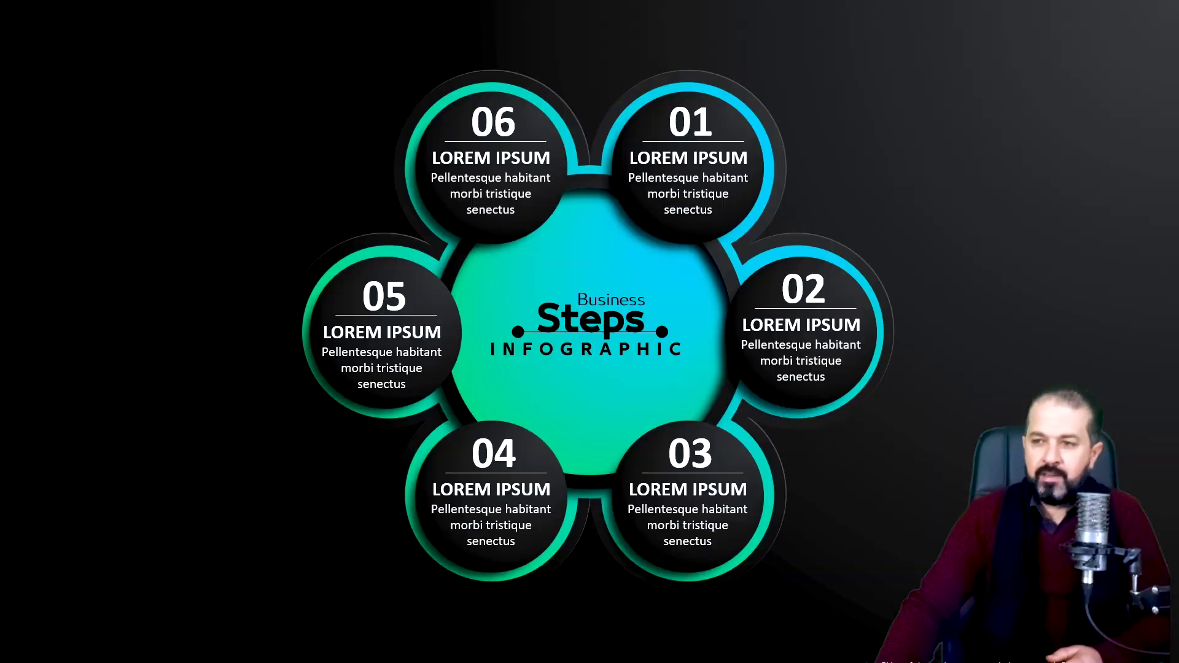
pyautogui.press('Right')
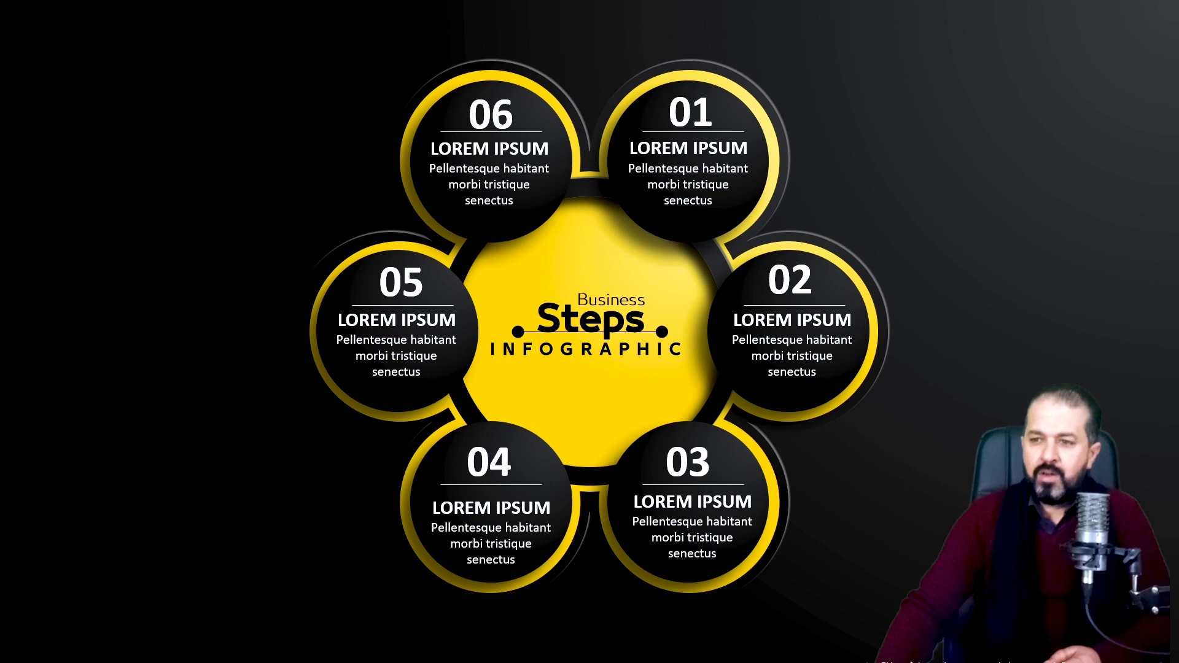
pyautogui.press('Right')
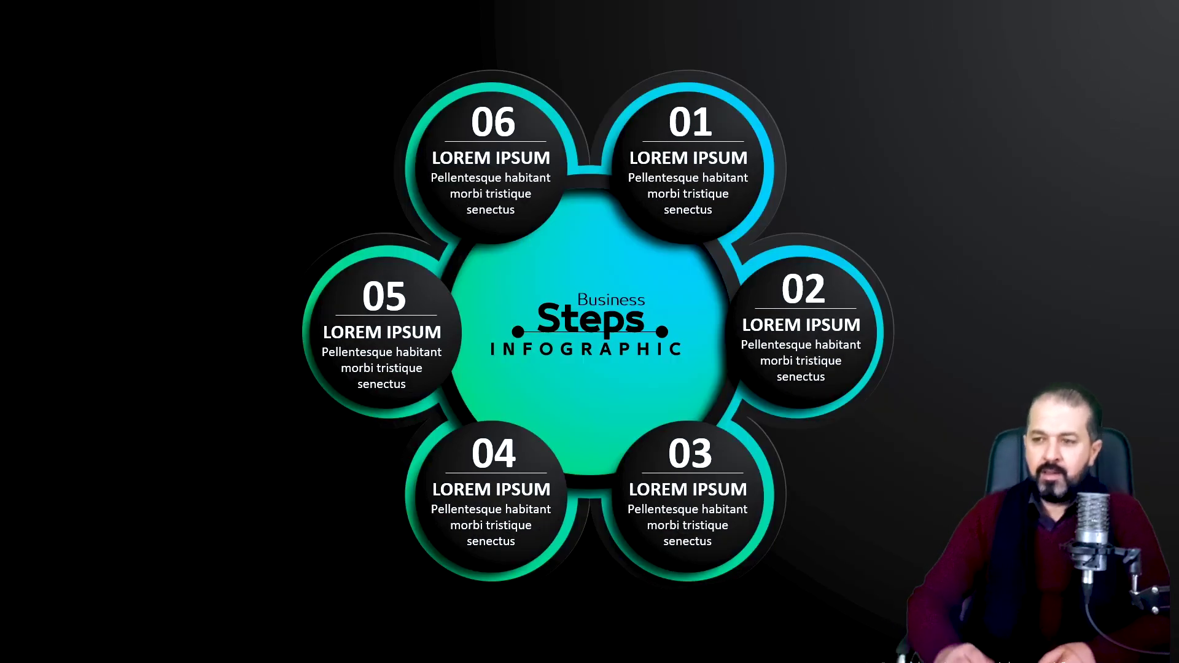